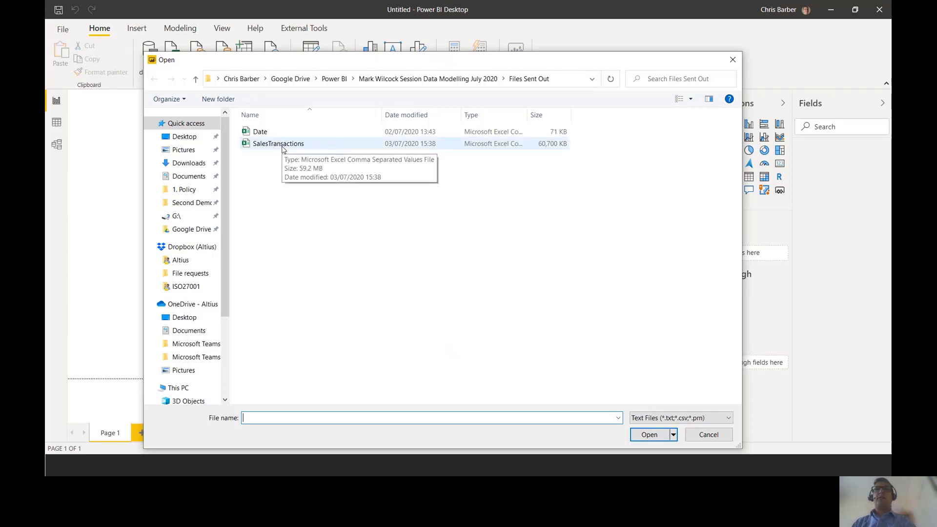
- Import the SalesTransactions CSV file and open its data for transformation in the Power Query Editor
double_click(278, 144)
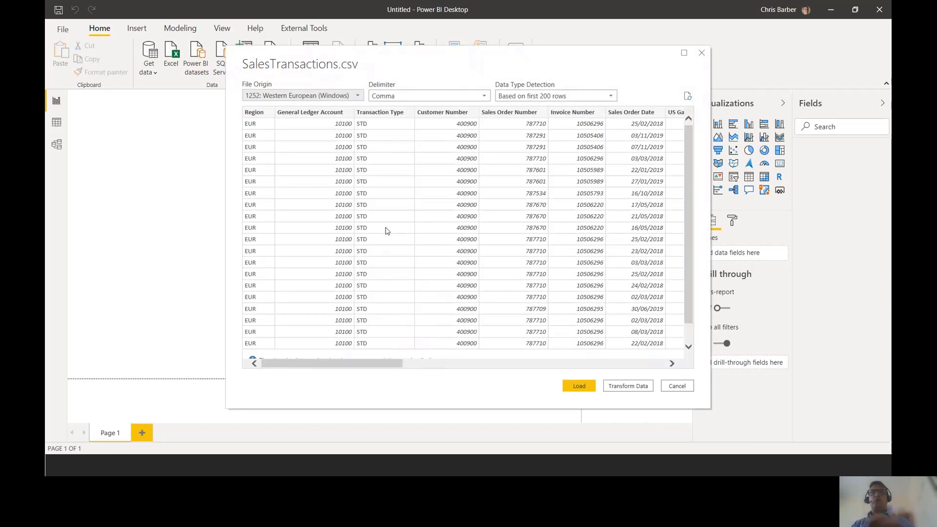
drag(600, 370, 663, 403)
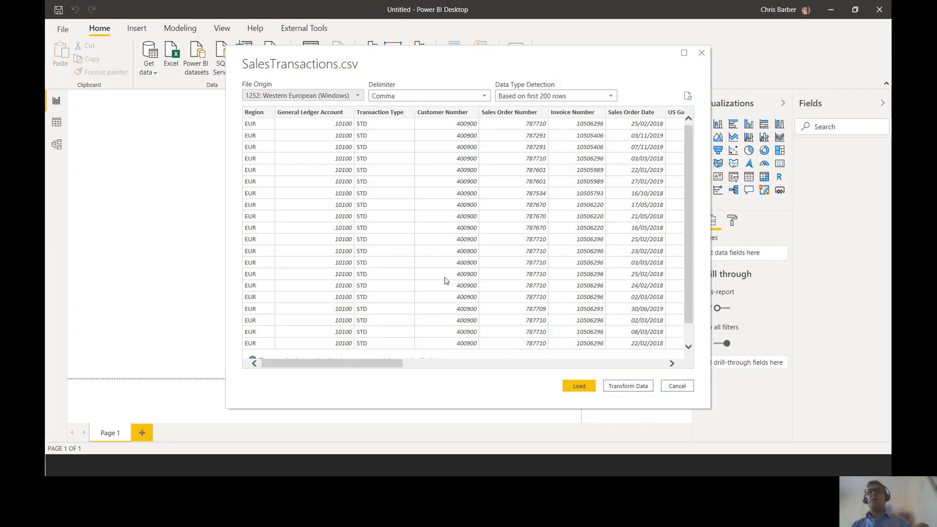
click(630, 387)
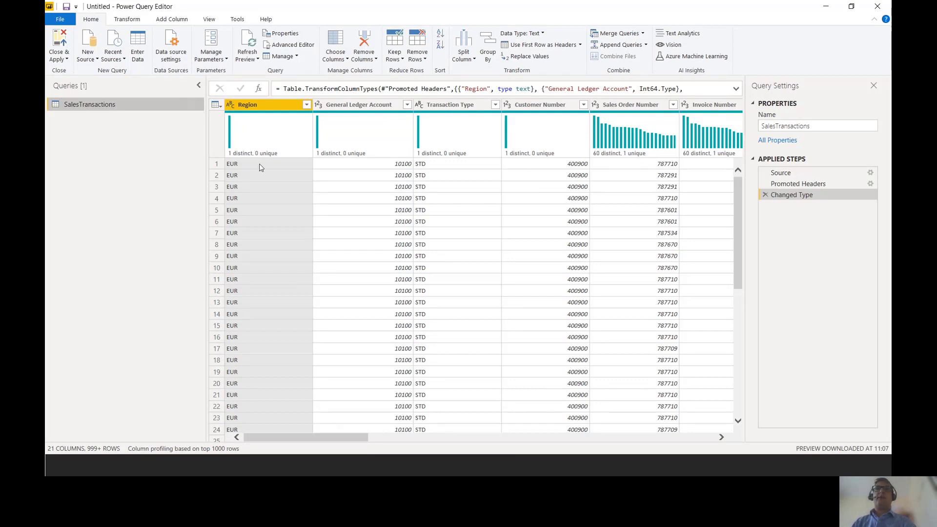
drag(206, 135, 156, 136)
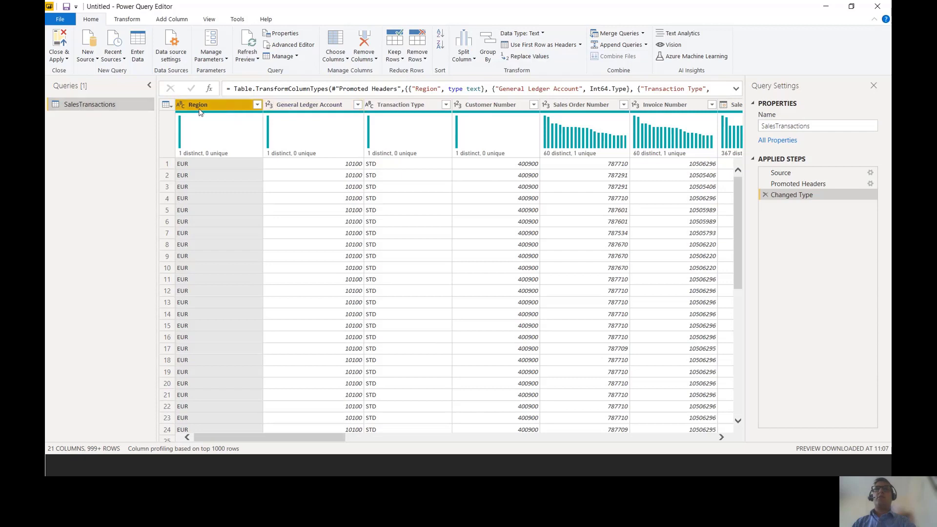
- Examine the SalesTransactions columns, from General Ledger Account, Transaction Type and Customer Number through the date, Item Number and Quantity columns
click(324, 108)
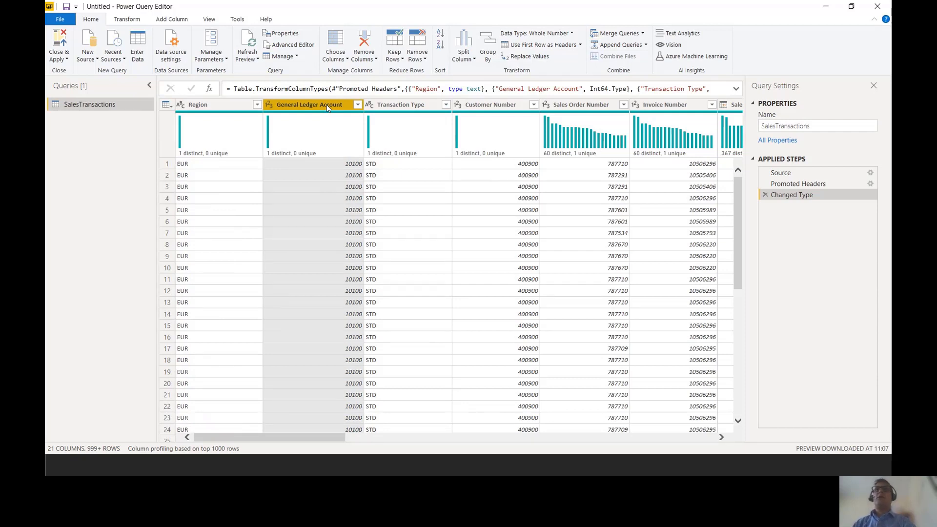
click(412, 104)
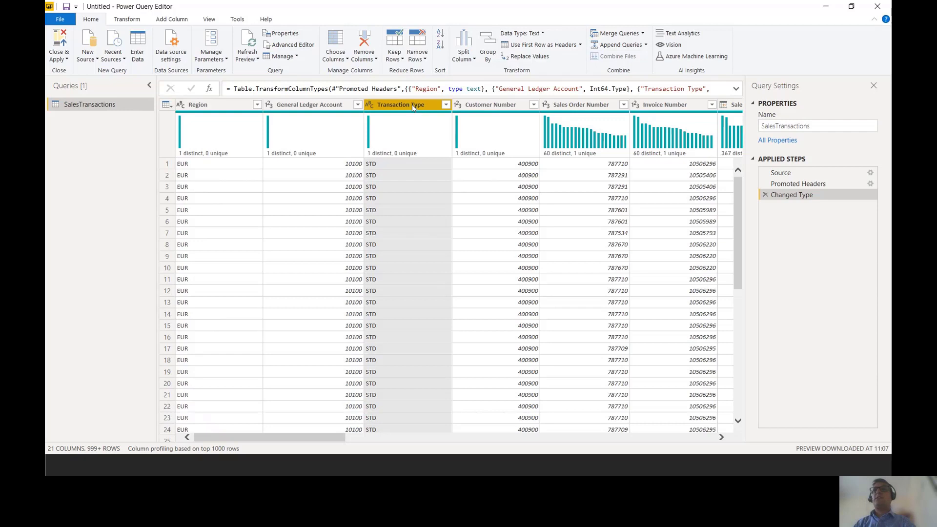
click(512, 108)
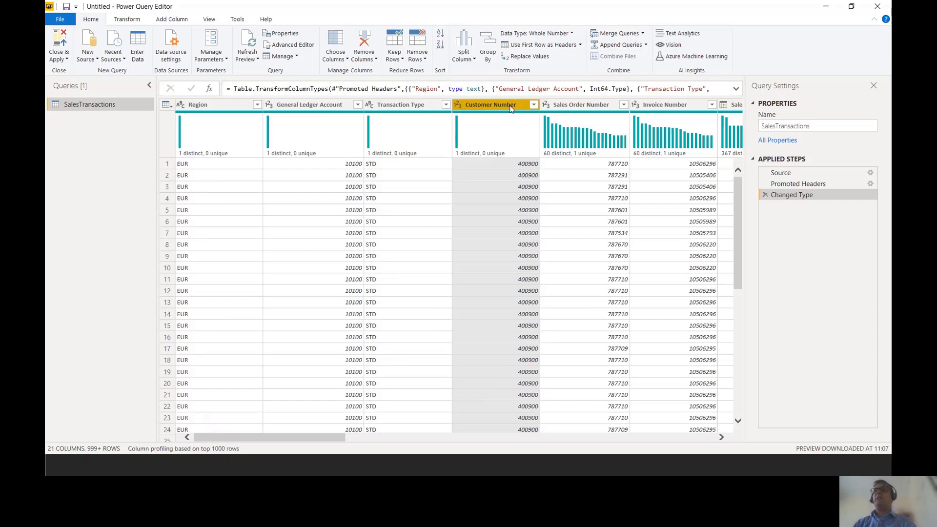
drag(332, 439, 483, 439)
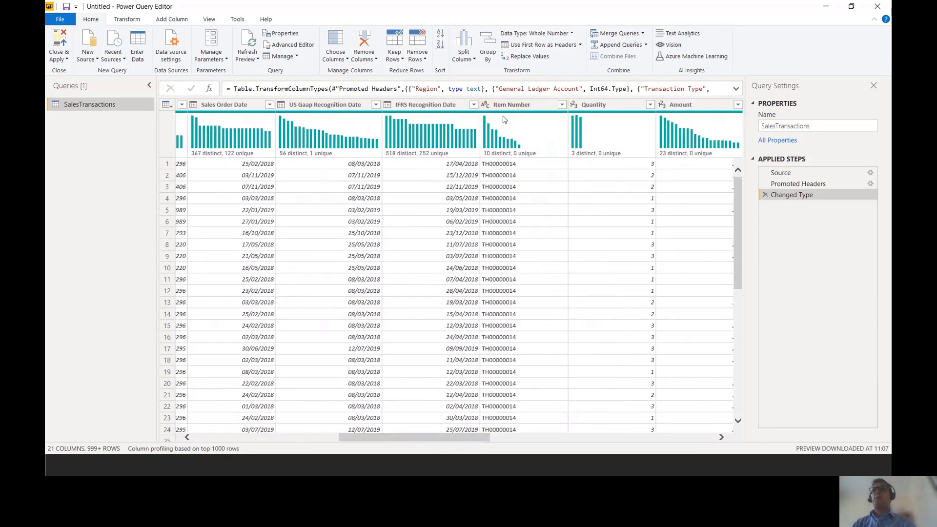
mouse_move(580, 133)
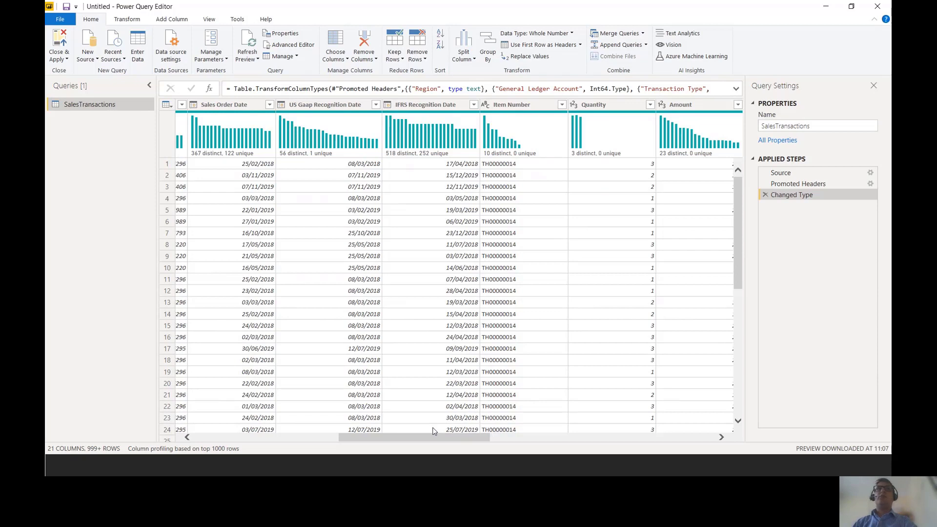
- Duplicate the SalesTransactions query and rename the copy Region
right_click(115, 105)
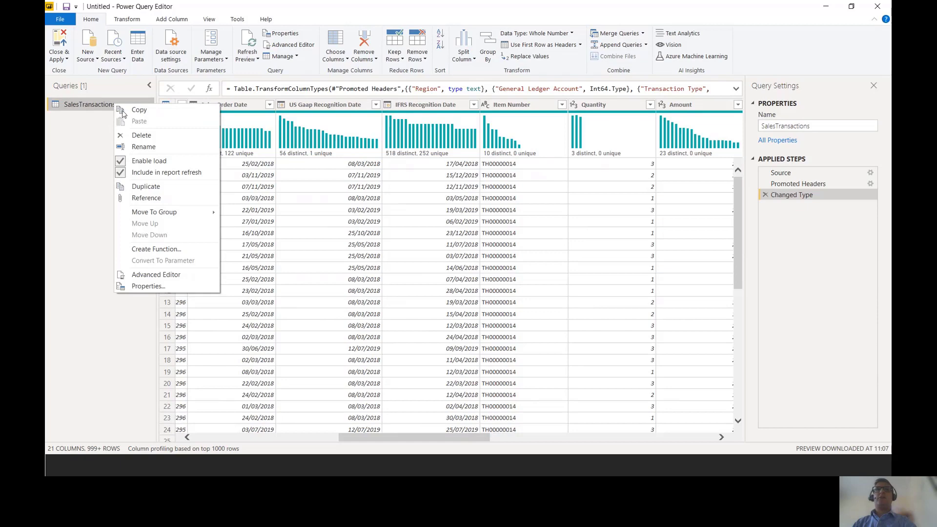
click(170, 190)
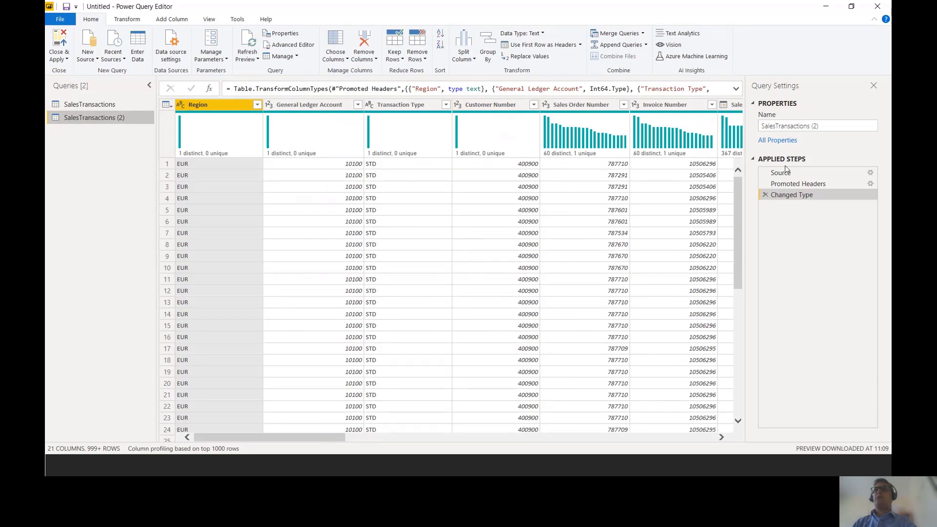
key(ctrl+2)
drag(751, 104, 891, 147)
key(Escape)
click(822, 124)
drag(842, 127, 757, 130)
text(Region)
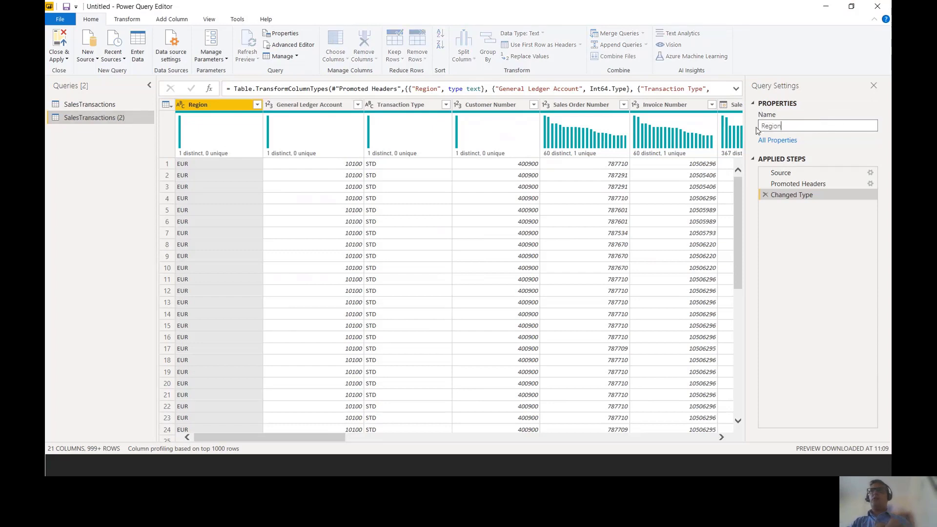
key(Return)
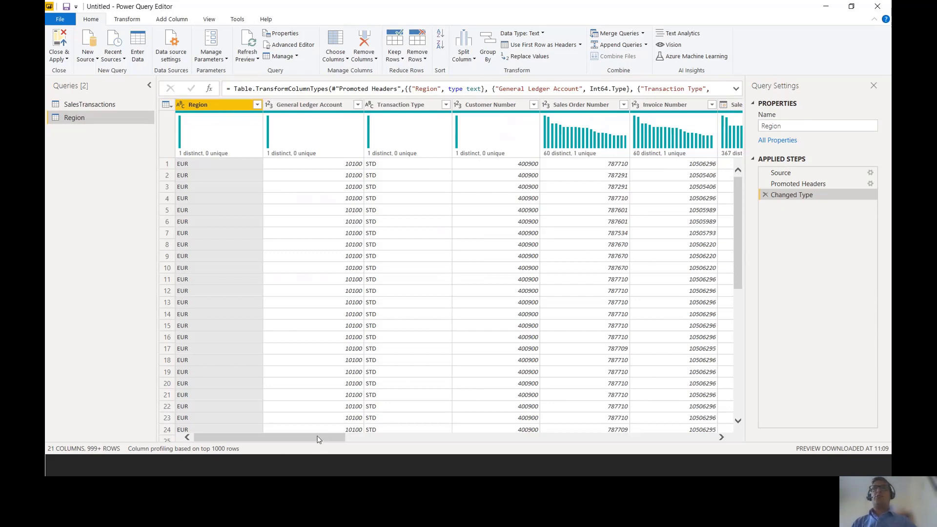
- Remove all columns from the Region query except Region, Region Name and Region Currency
drag(317, 438, 313, 442)
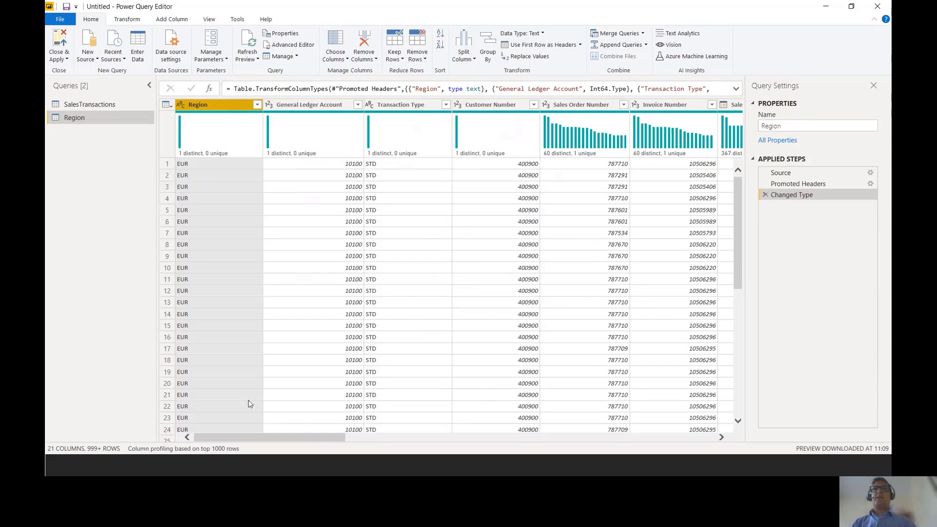
drag(310, 442, 633, 428)
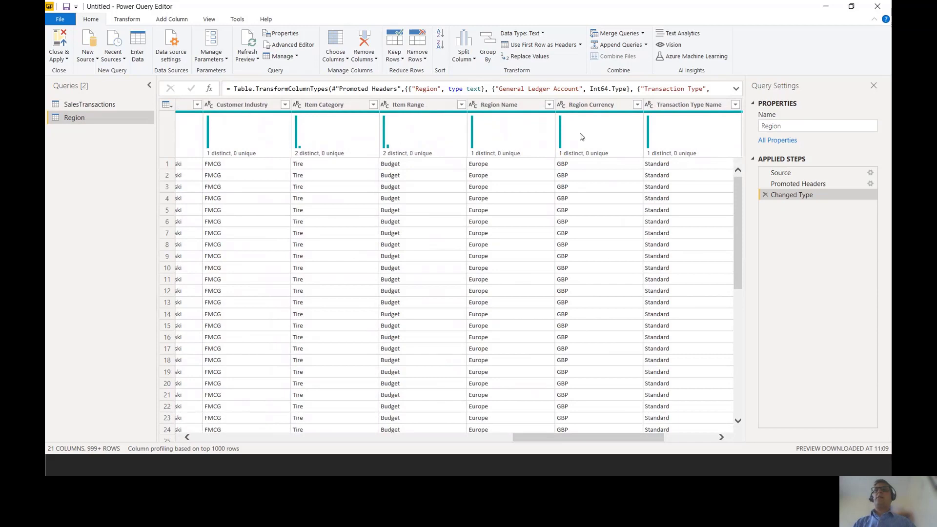
click(503, 104)
ctrl+click(595, 104)
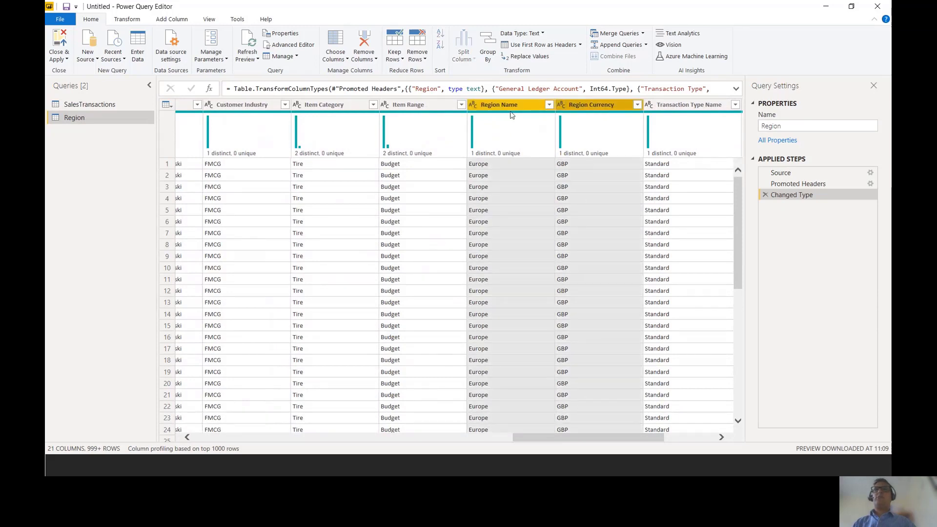
right_click(499, 106)
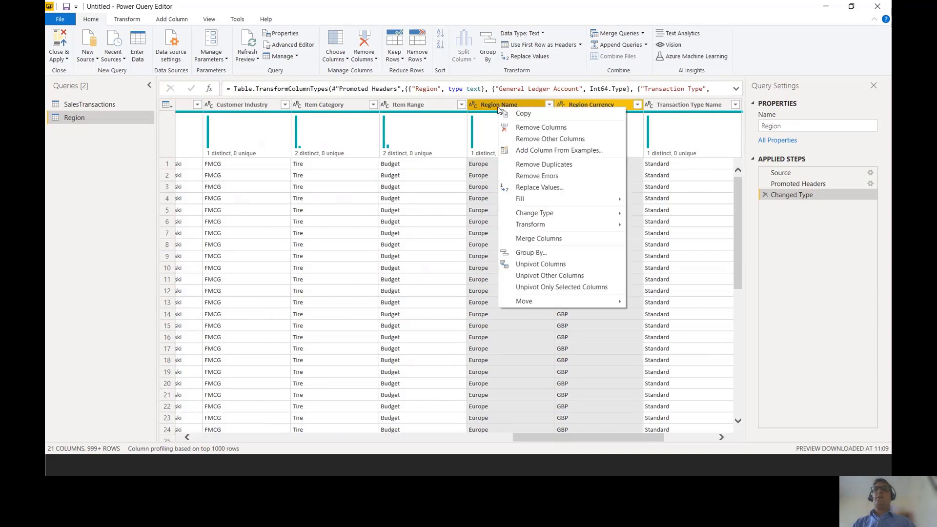
click(557, 141)
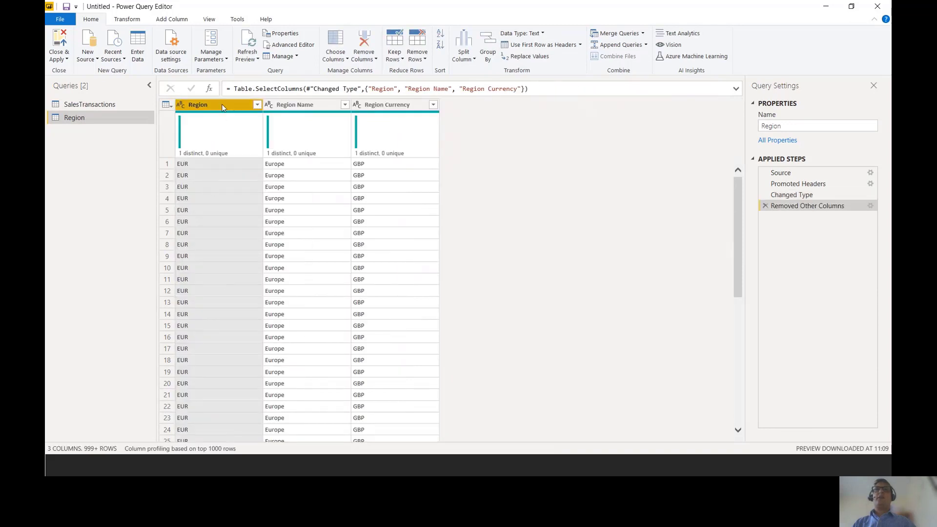
- Review the Region, Region Name and Region Currency columns kept in the Region query
click(293, 105)
click(378, 108)
click(294, 108)
click(239, 110)
click(293, 106)
click(385, 107)
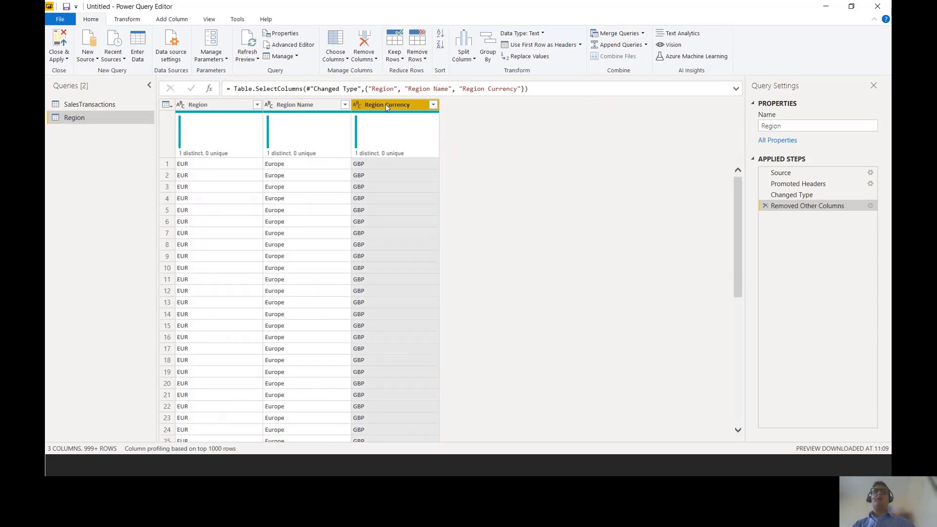
click(232, 106)
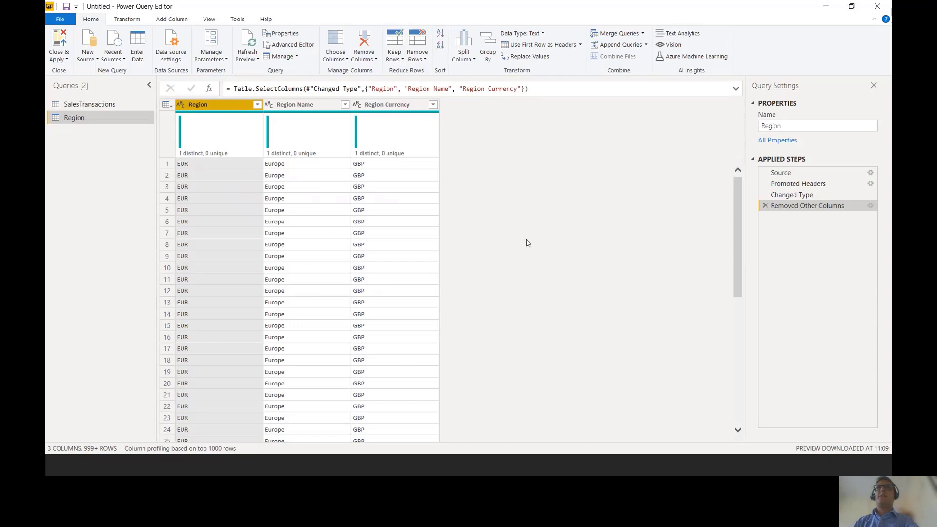
- Duplicate the SalesTransactions query and rename the copy General Ledger
click(109, 105)
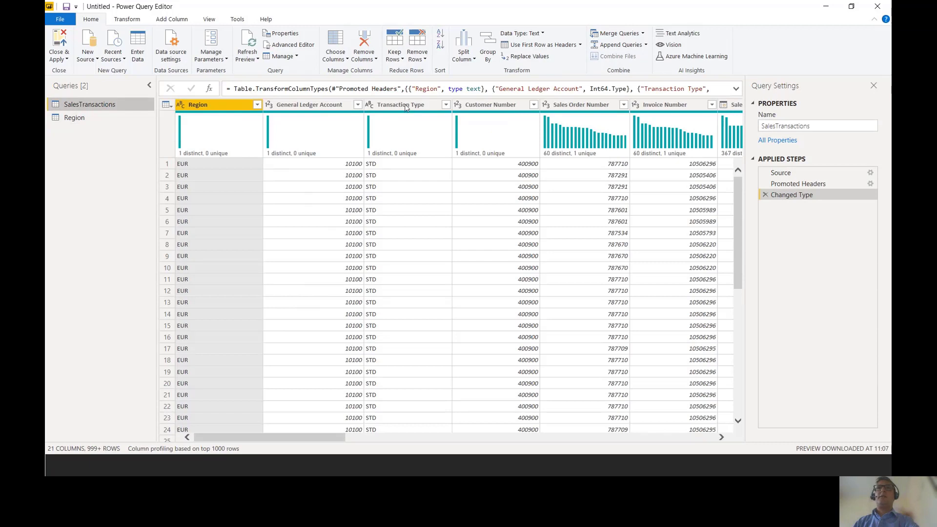
right_click(95, 104)
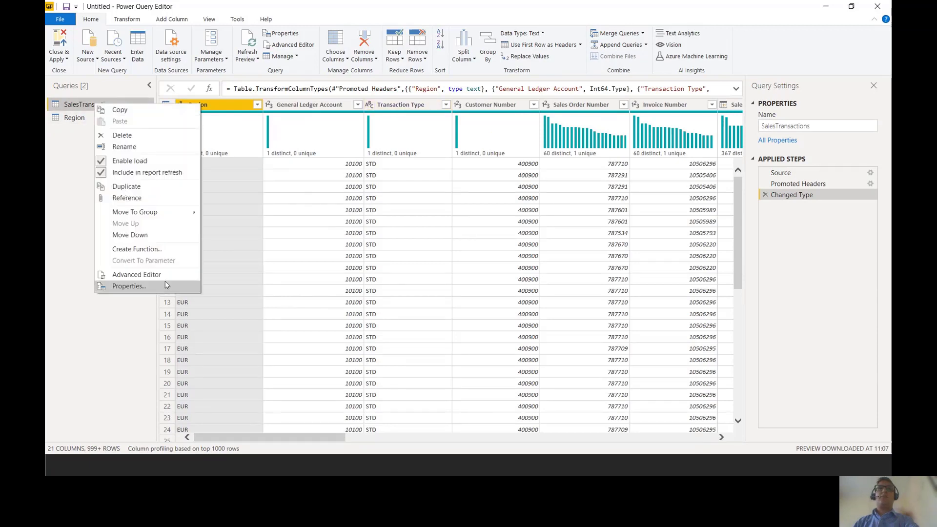
click(138, 189)
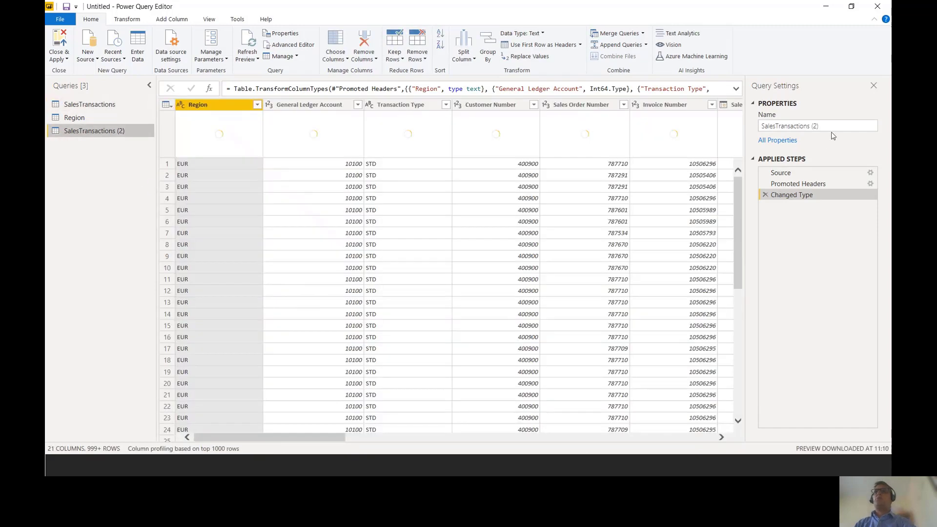
key(ctrl+a)
text(Gene)
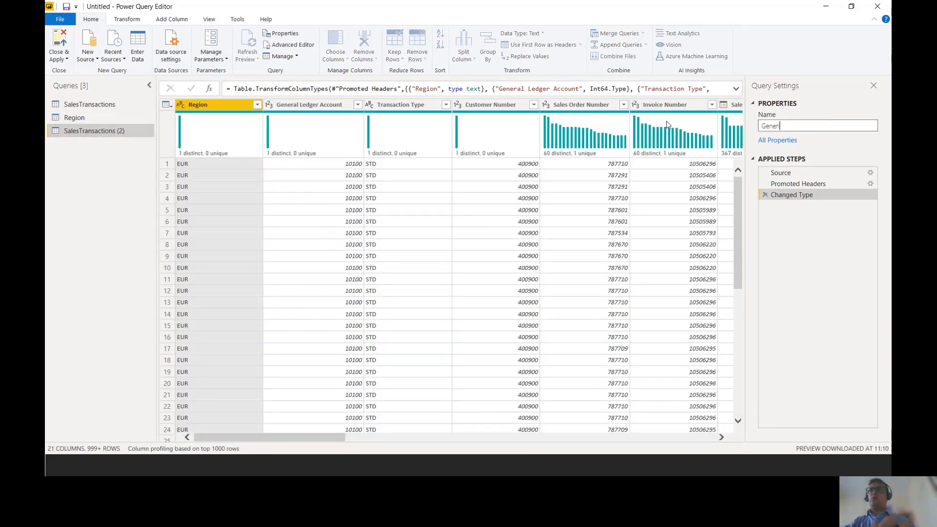
text(ral Ledger)
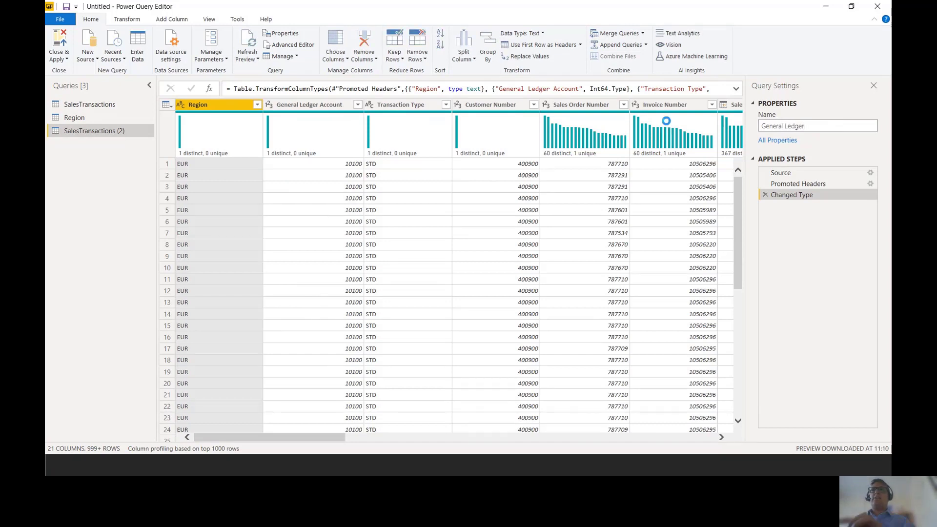
key(Return)
- Remove all columns from the General Ledger query except General Ledger Account, Account Name and Account Multiplier
click(314, 106)
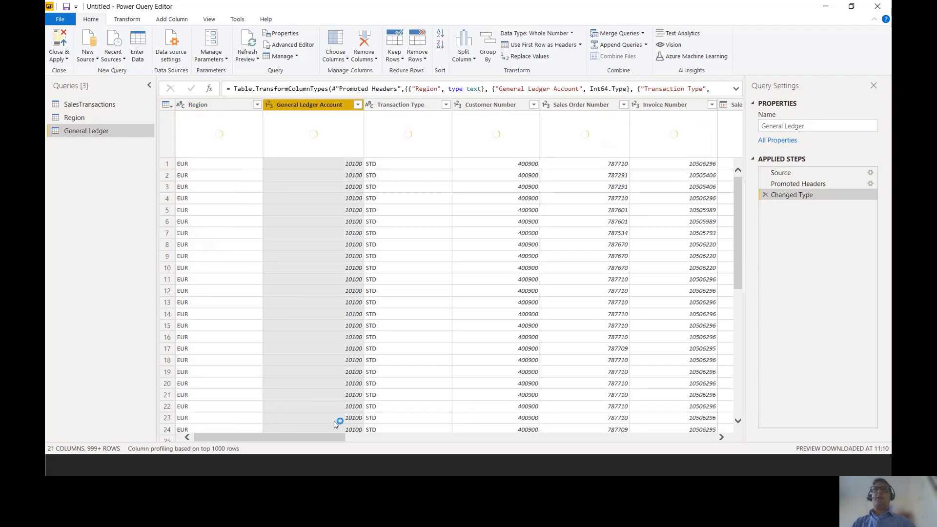
drag(335, 437, 673, 437)
scroll(701, 423, right, 3)
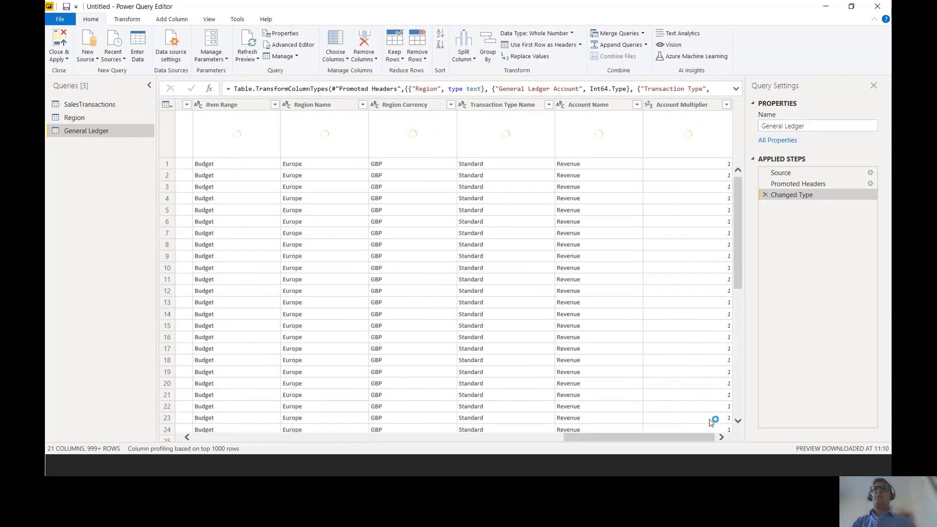
click(613, 107)
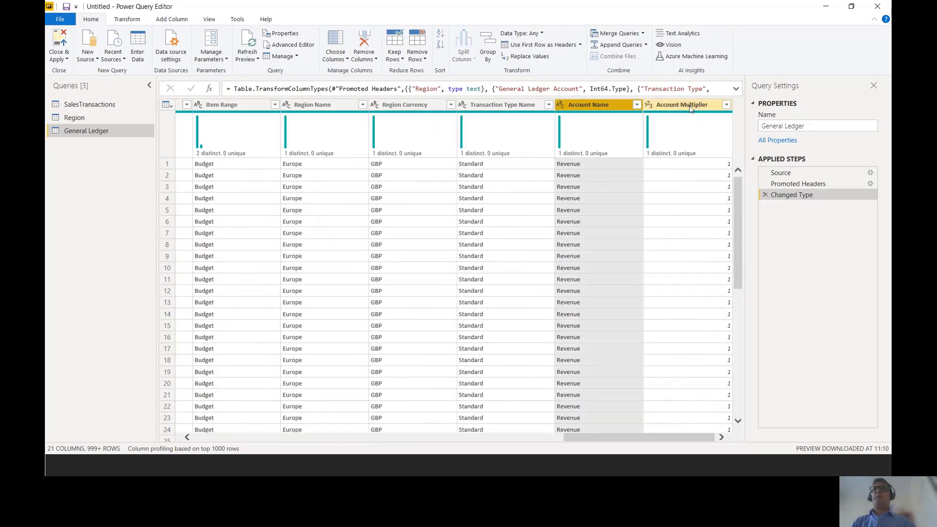
ctrl+click(690, 106)
right_click(691, 107)
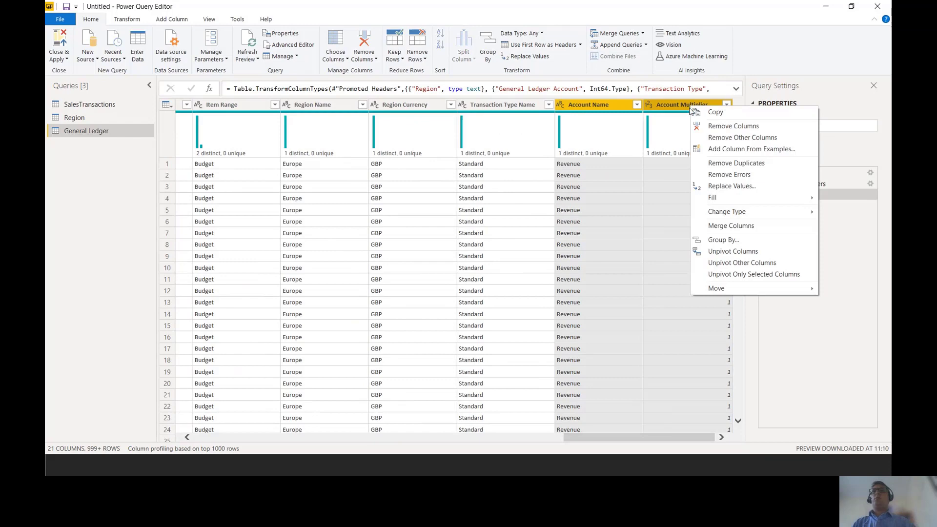
click(743, 137)
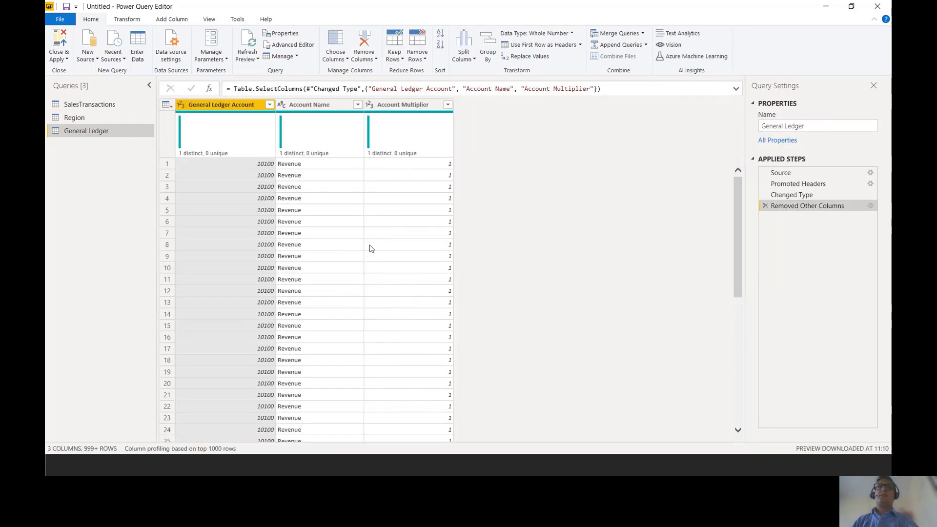
- Create another duplicate of the SalesTransactions query
click(95, 104)
right_click(95, 105)
click(128, 191)
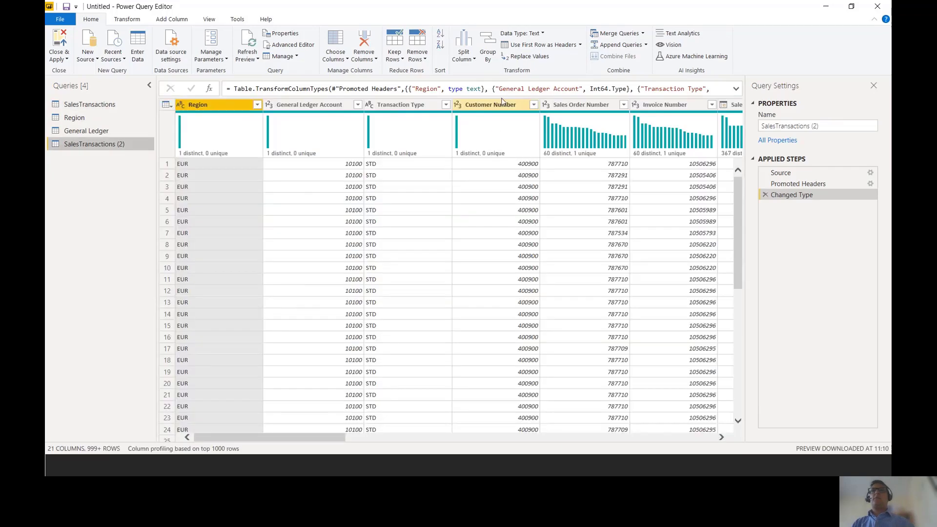
- Remove all columns from the SalesTransactions (2) query except Customer Number, Customer Name and Customer Industry
click(512, 106)
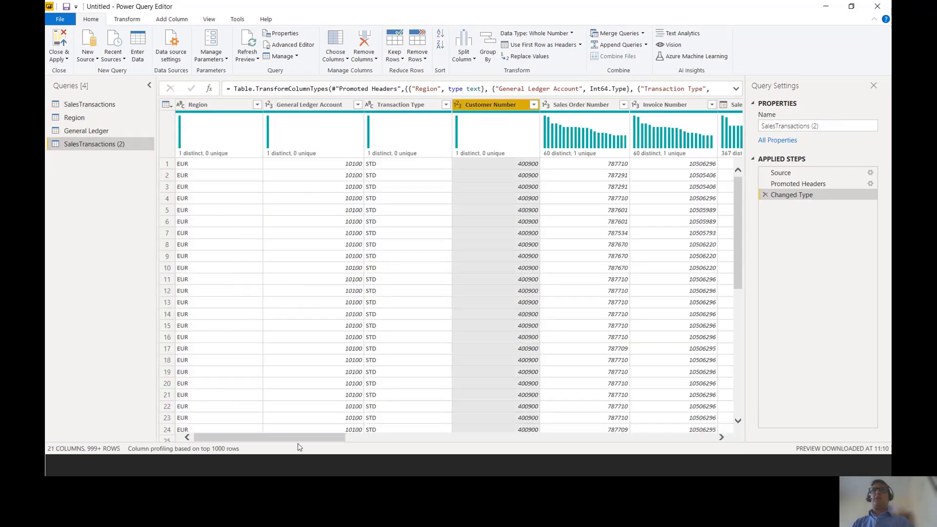
drag(336, 438, 582, 443)
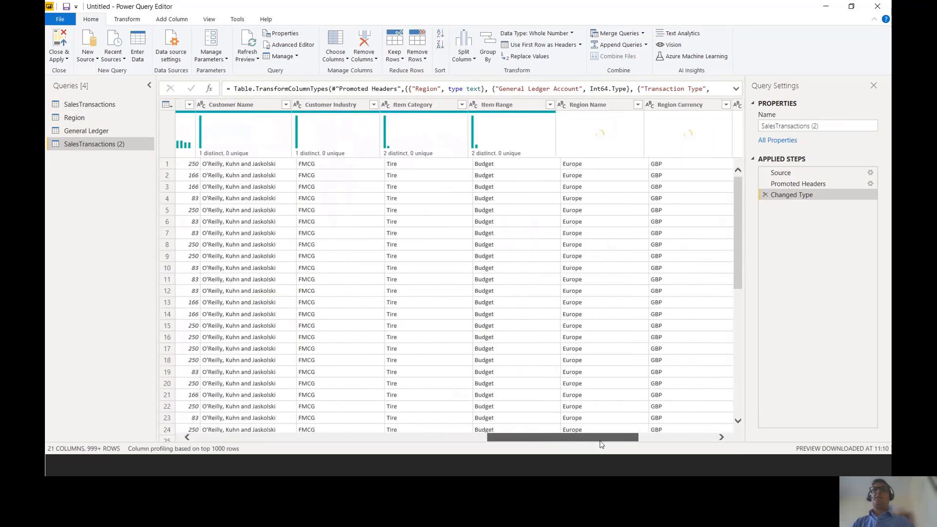
click(282, 105)
ctrl+click(359, 104)
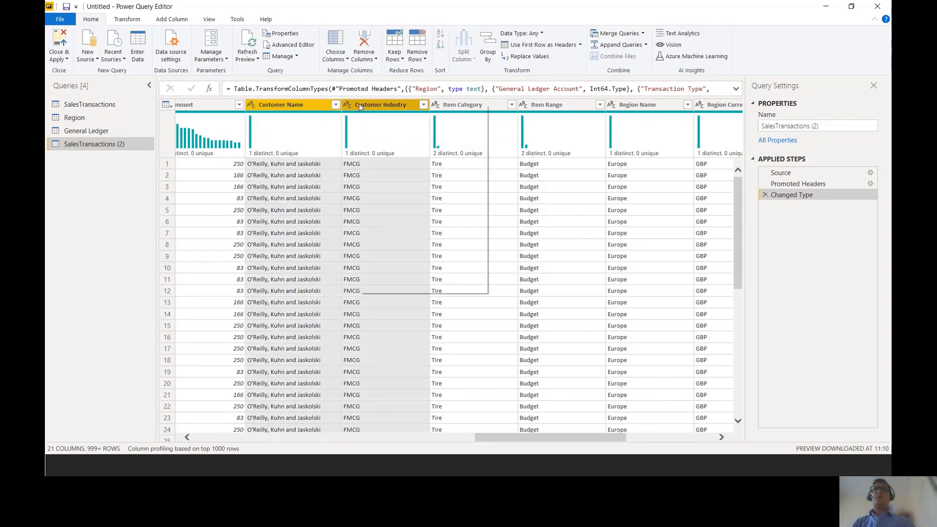
right_click(359, 104)
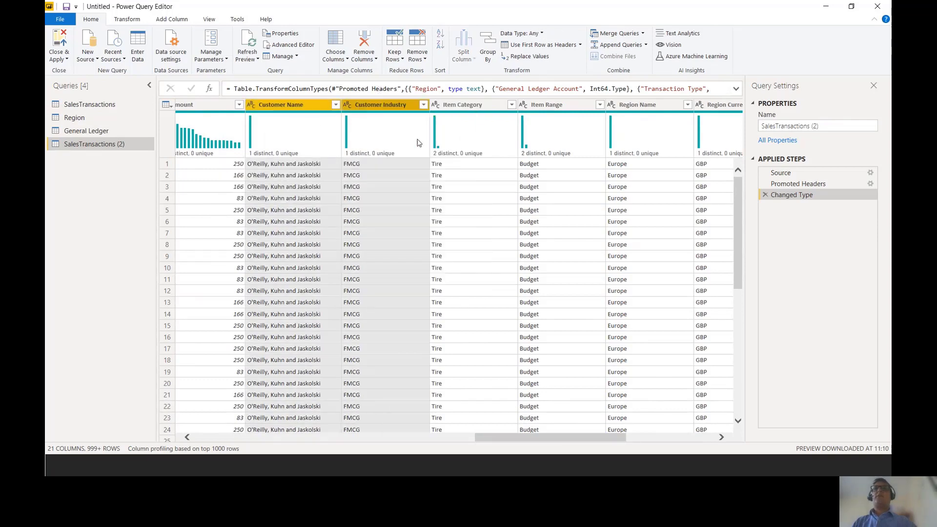
click(418, 139)
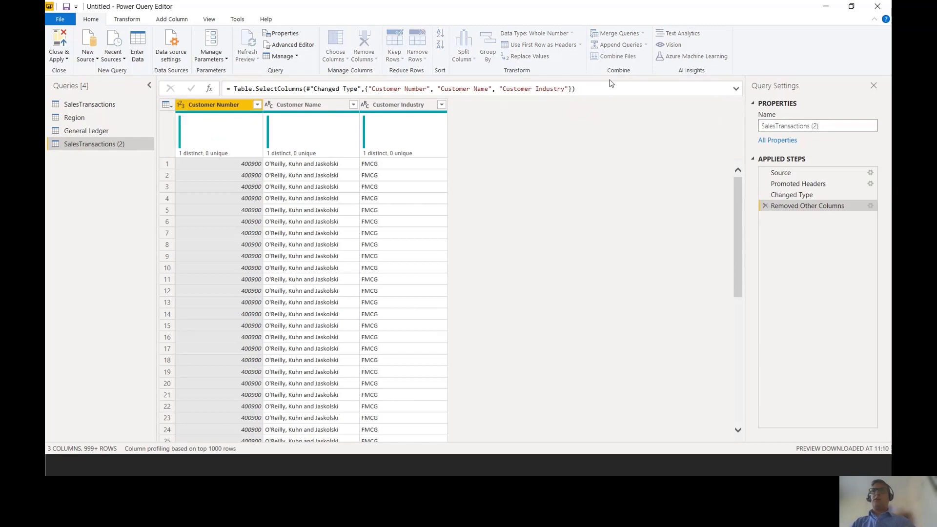
- Rename the query holding the customer columns as Customer
key(ctrl+a)
text(Customer)
key(Return)
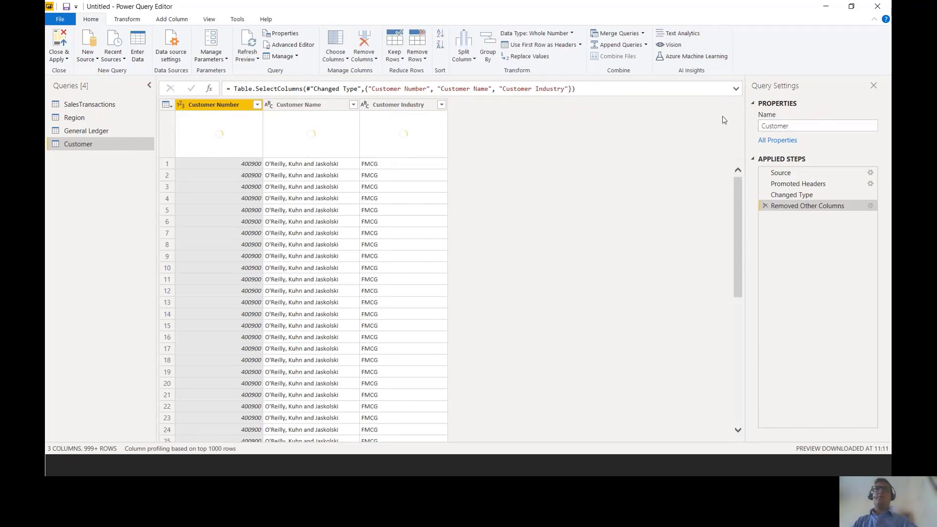
- Duplicate the SalesTransactions query as the basis for an item table
click(112, 105)
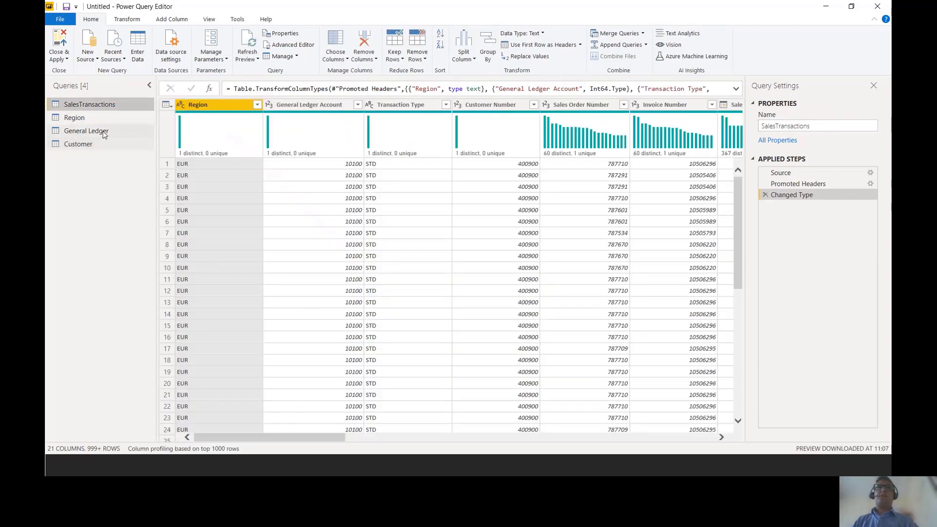
right_click(115, 104)
click(146, 187)
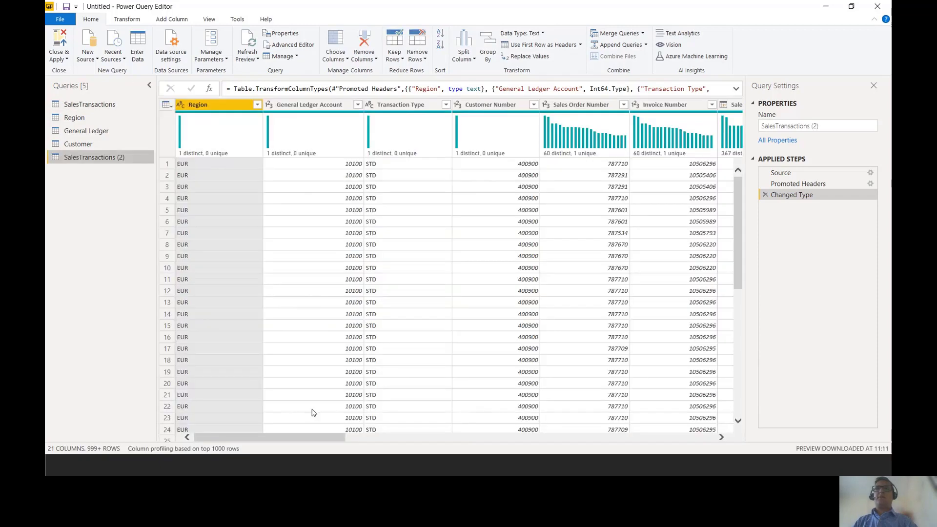
- Remove all columns from the new duplicate except Item Number, Item Range and Item Category
drag(314, 437, 480, 439)
click(440, 104)
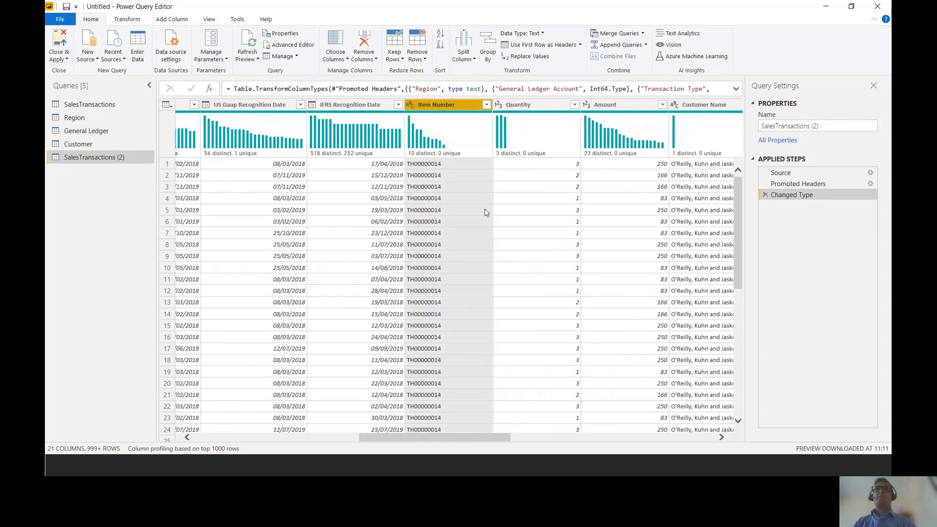
drag(472, 434, 613, 437)
click(488, 104)
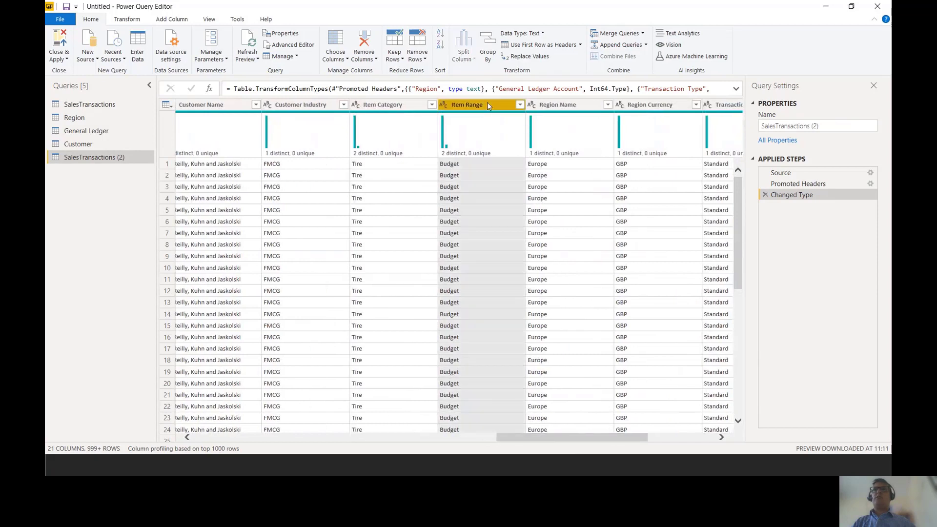
ctrl+click(383, 105)
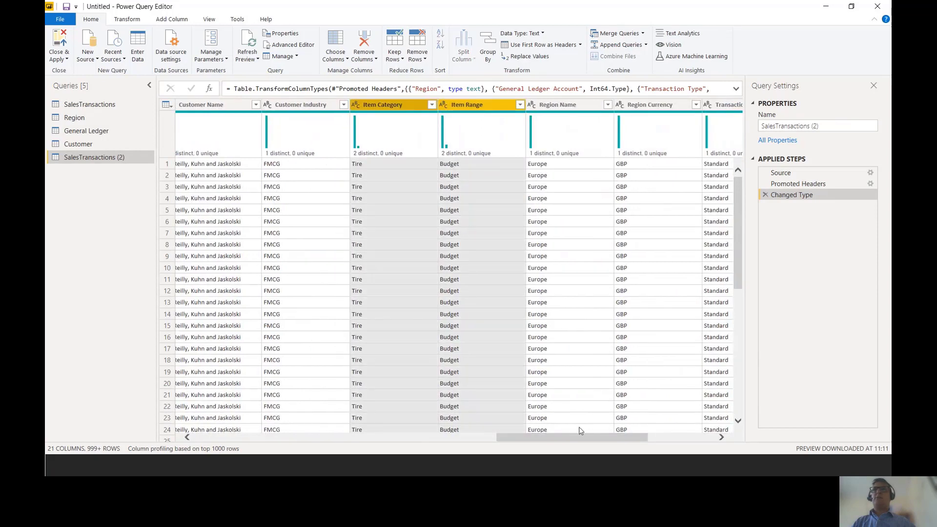
drag(602, 437, 609, 440)
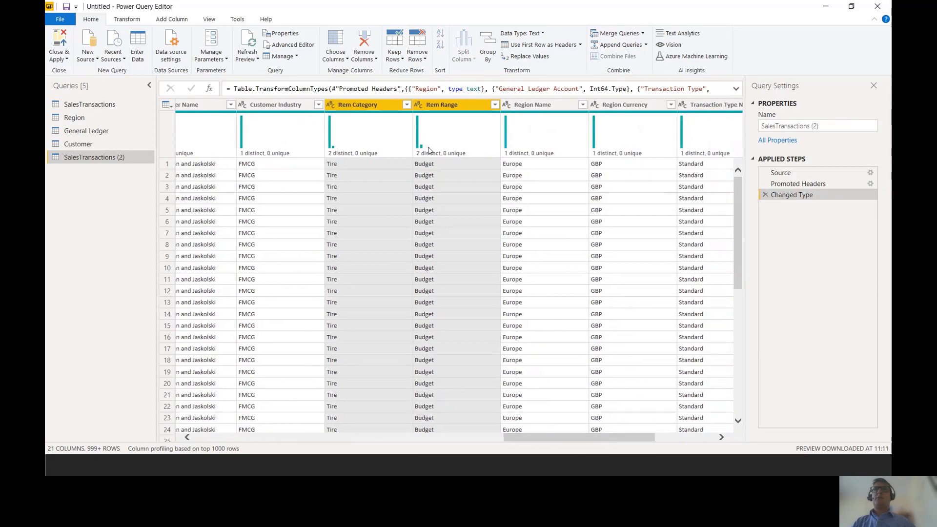
right_click(362, 105)
click(405, 139)
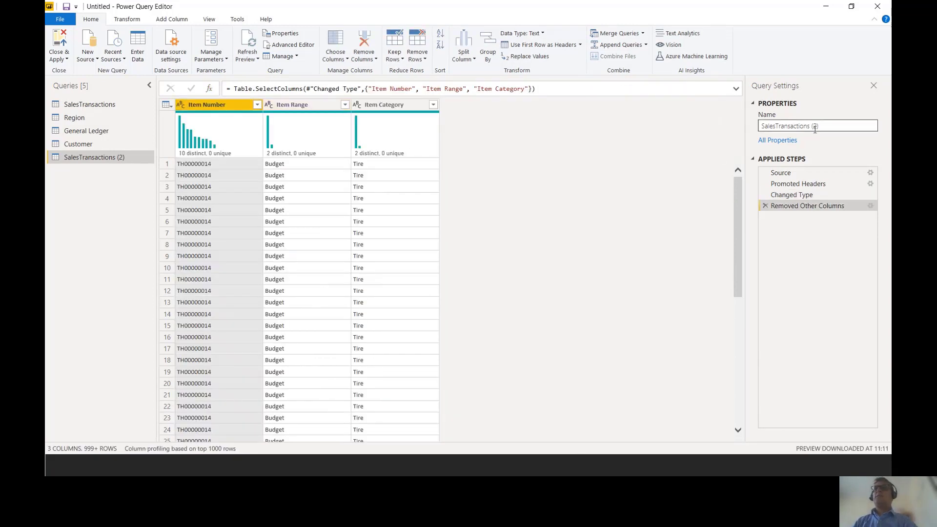
- Rename the query holding the item columns as Product
click(831, 127)
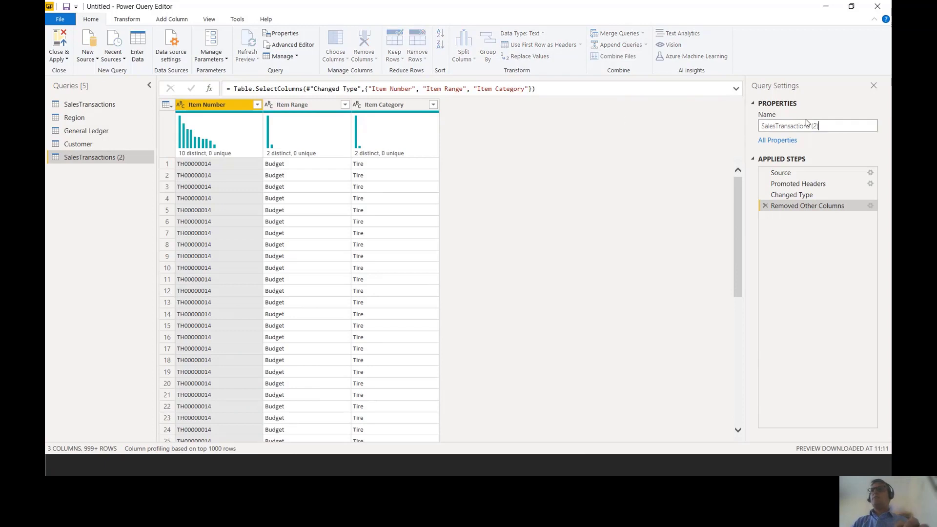
drag(831, 124, 761, 126)
text(P)
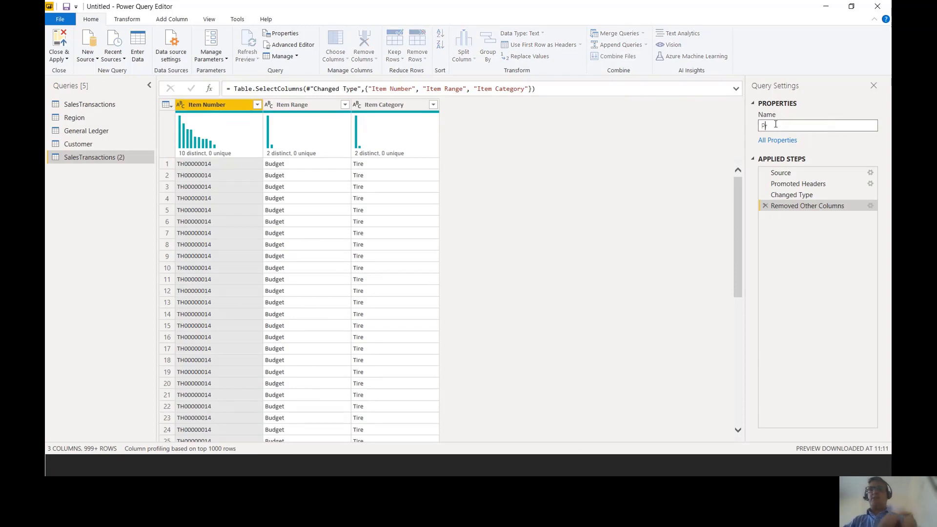
text(rojeuct)
key(Return)
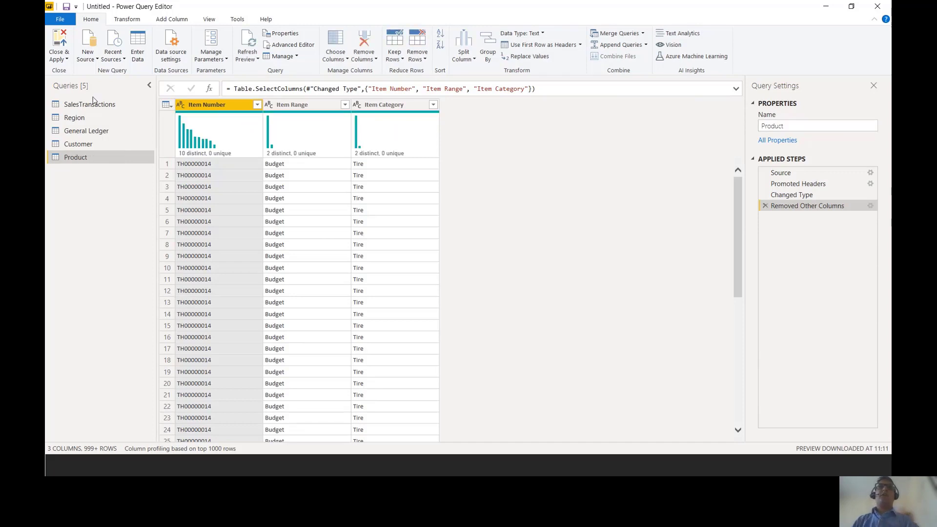
- Duplicate the SalesTransactions query once more for the transaction type data
click(93, 105)
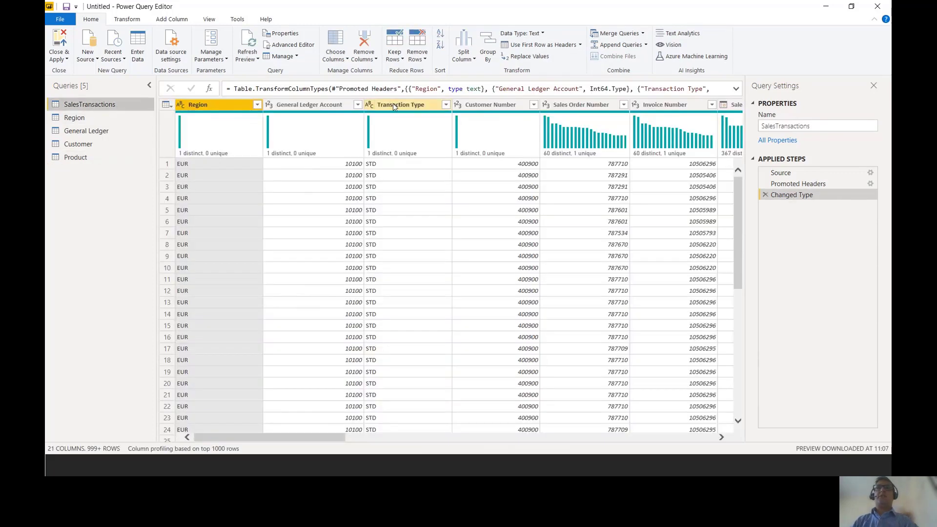
right_click(111, 104)
click(142, 187)
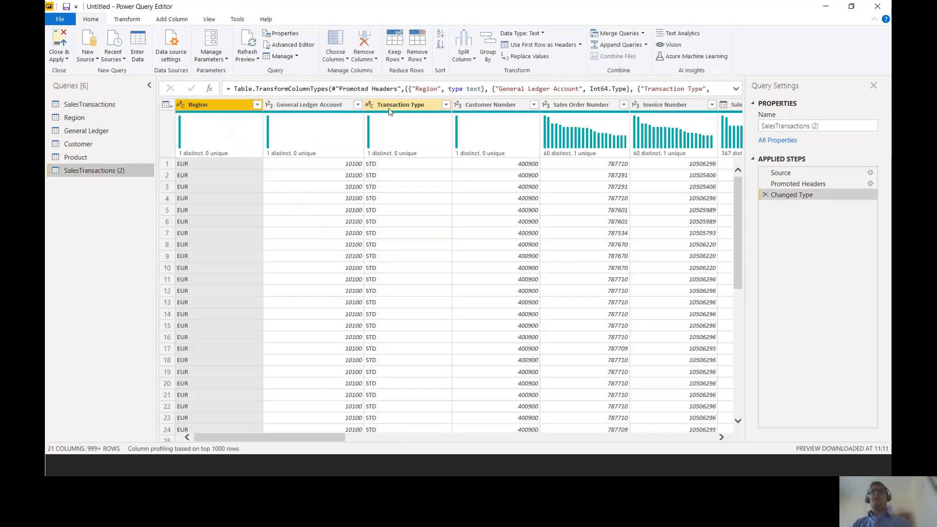
- Remove all columns from the latest duplicate except Transaction Type and Transaction Type Name
click(390, 108)
drag(306, 443, 662, 423)
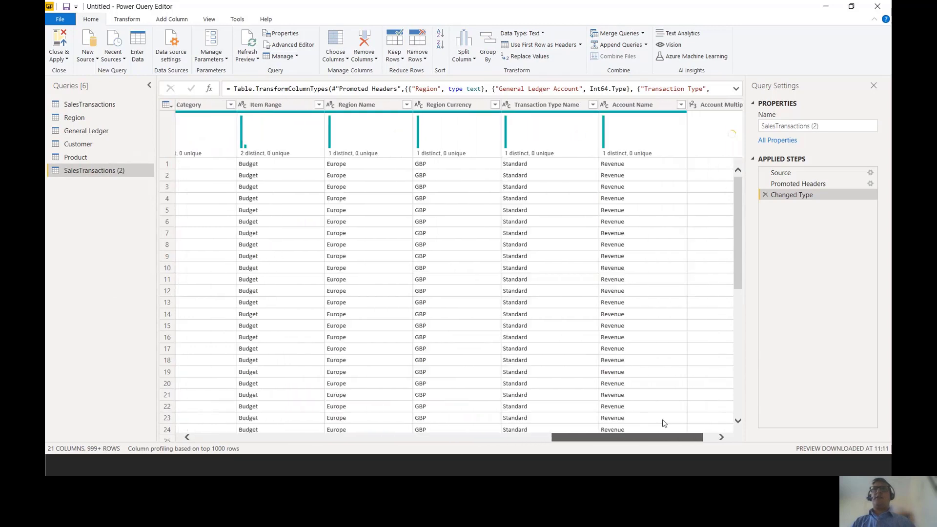
click(517, 104)
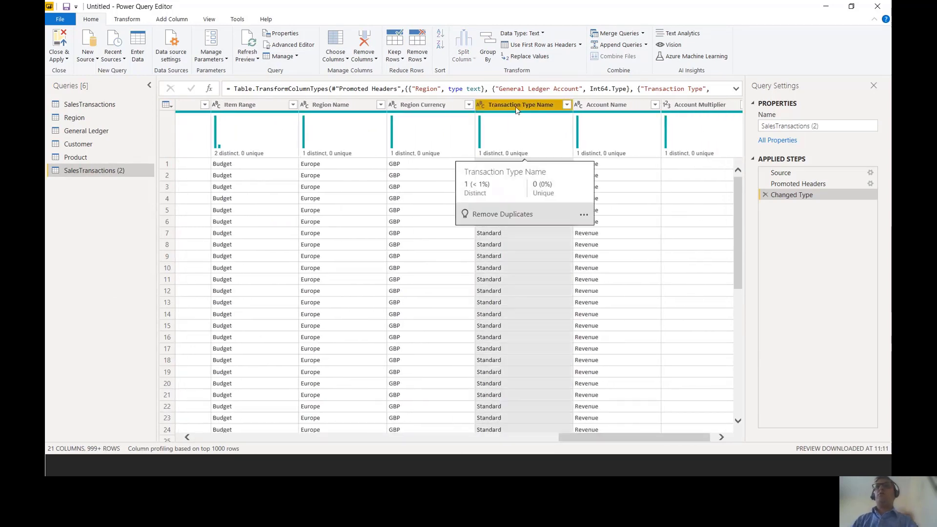
right_click(510, 105)
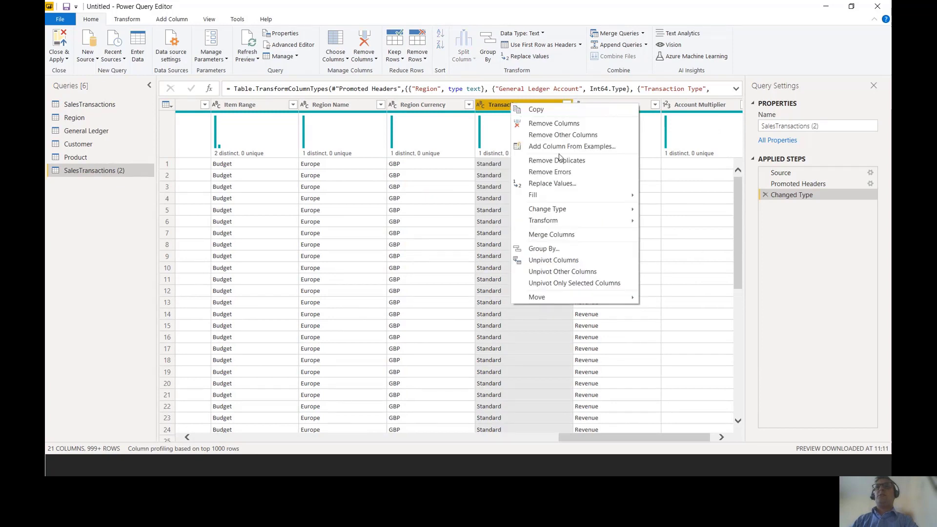
click(553, 136)
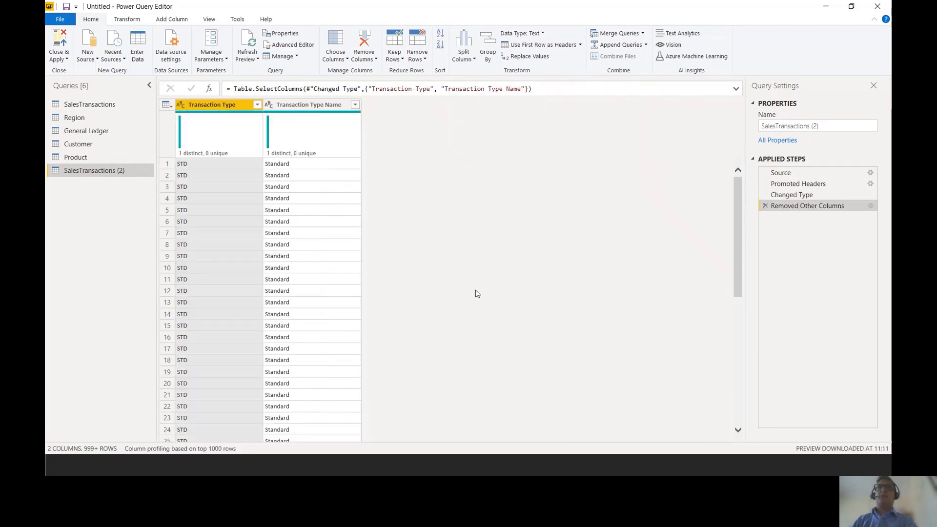
- Rename the query as Transaction Type, and close the query editor applying all pending changes
click(837, 127)
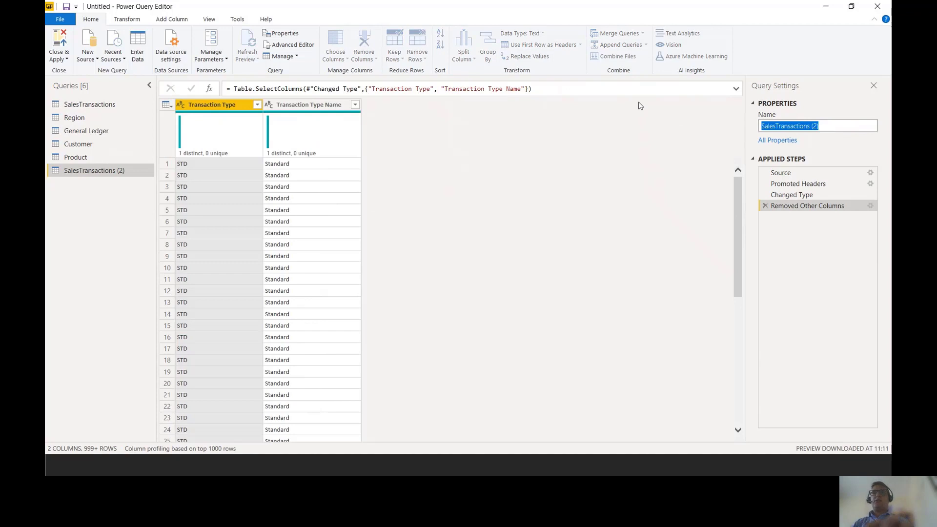
text(Transaction )
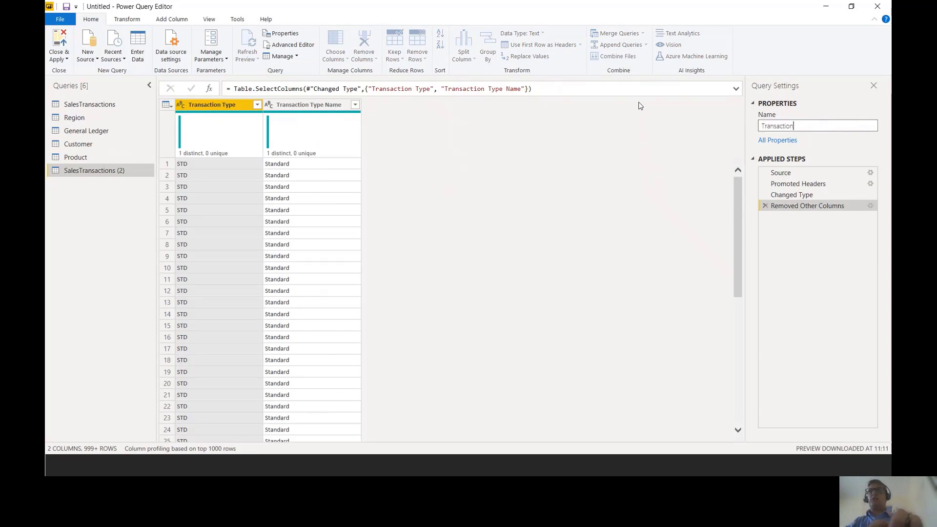
text(Type)
key(Return)
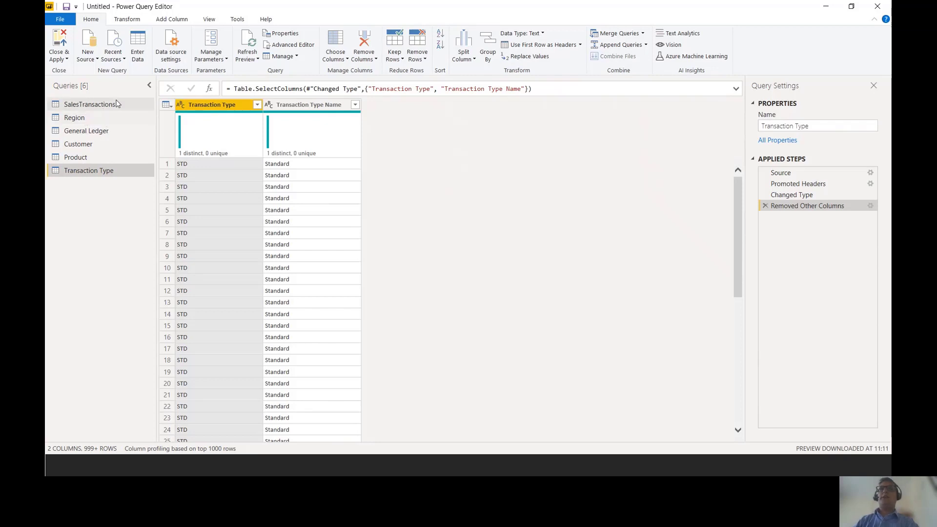
click(63, 42)
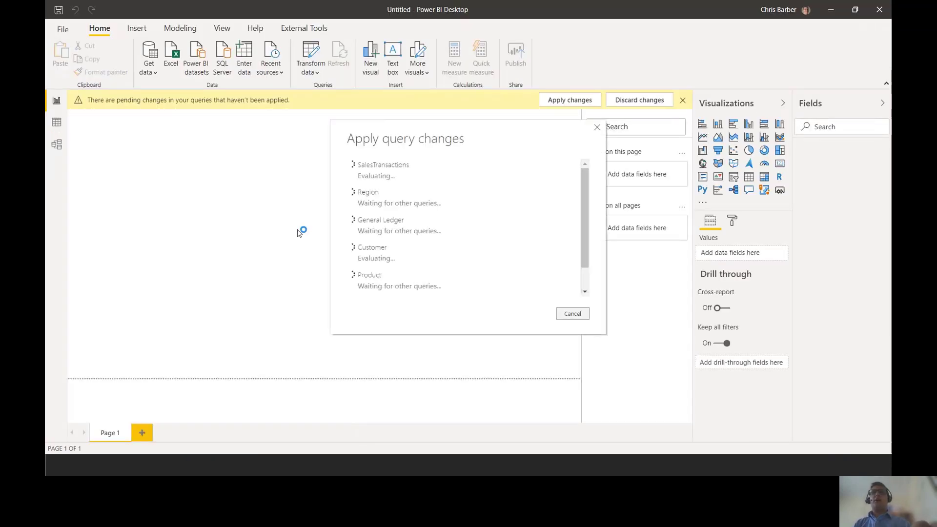
- Switch to the PowerPoint slide show and review how the Dimensions slide groups the columns into dimension tables
key(alt+Tab)
key(alt+Tab)
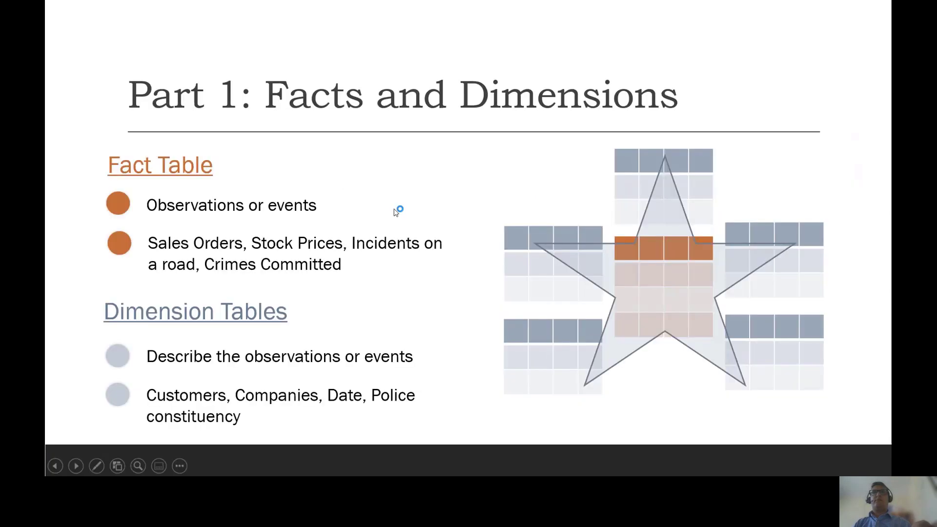
click(396, 213)
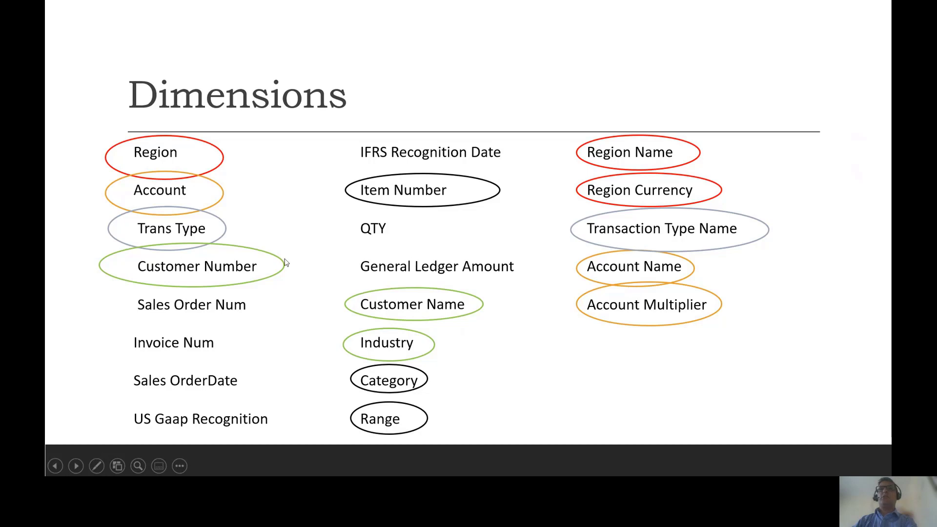
click(515, 342)
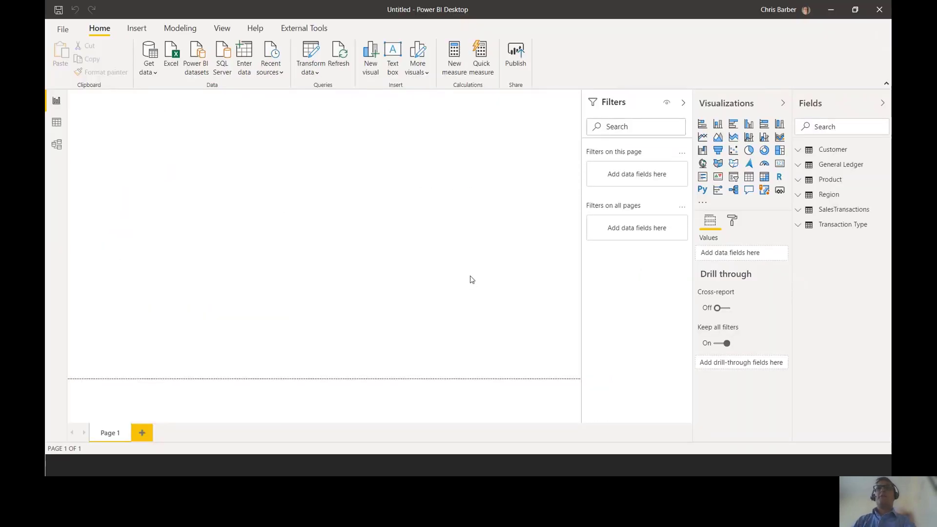
key(ctrl+2)
drag(47, 131, 76, 160)
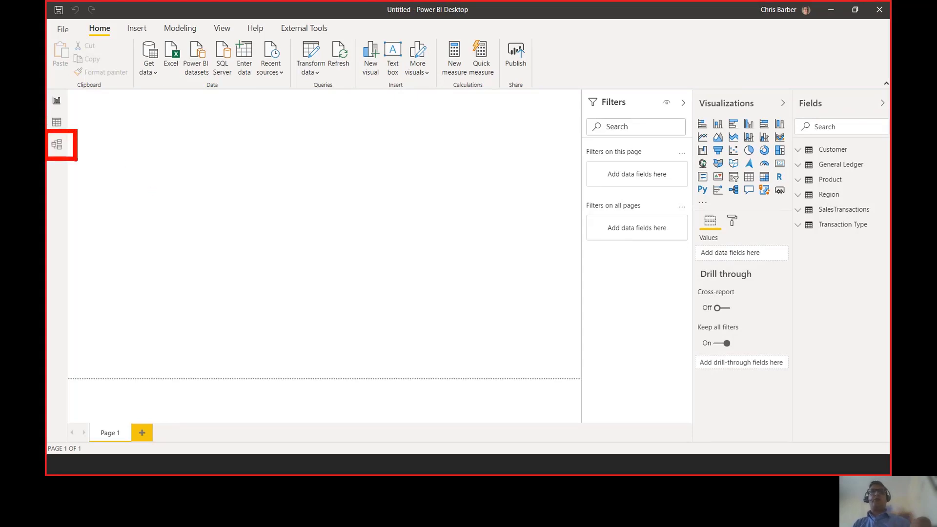
key(Escape)
- Open the model diagram and move the Transaction Type, SalesTransactions and Region tables closer to Customer, General Ledger and Product
click(57, 144)
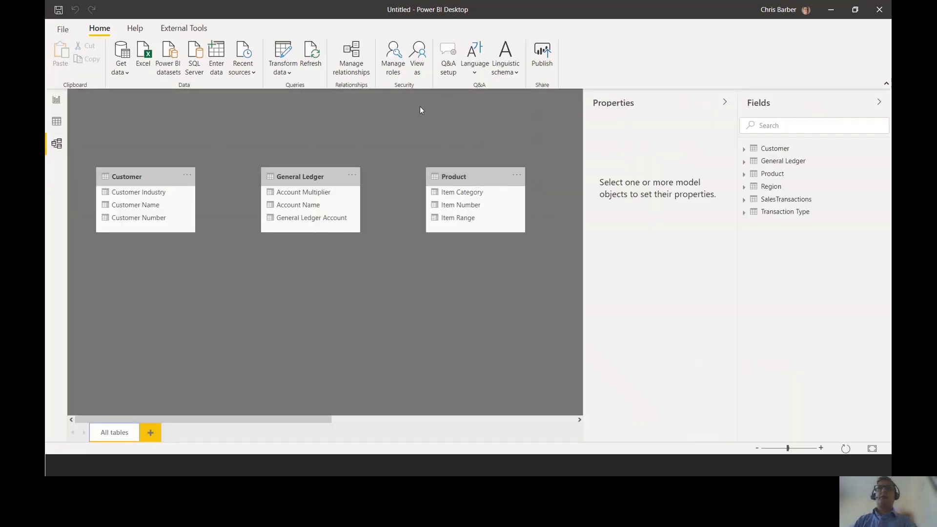
drag(322, 419, 539, 419)
drag(519, 186, 93, 136)
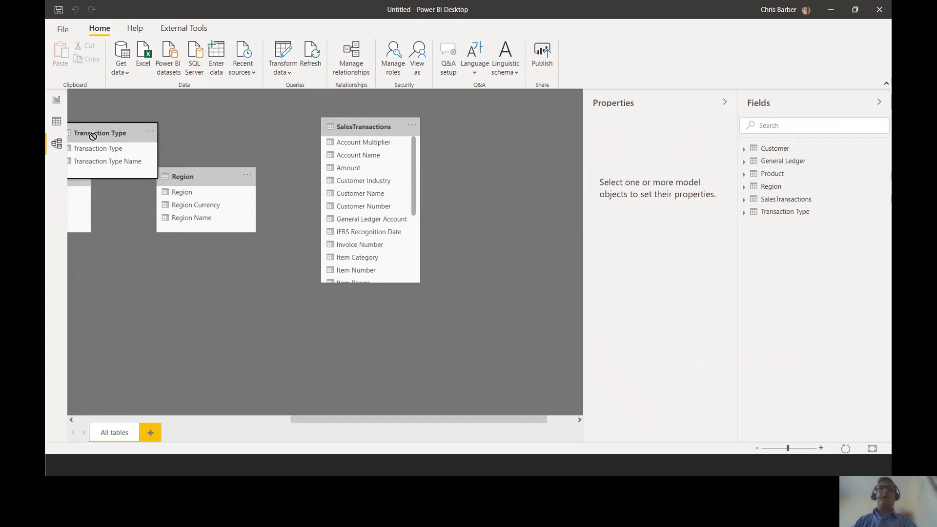
drag(339, 127, 144, 165)
drag(318, 420, 120, 420)
drag(520, 166, 288, 127)
drag(360, 418, 272, 377)
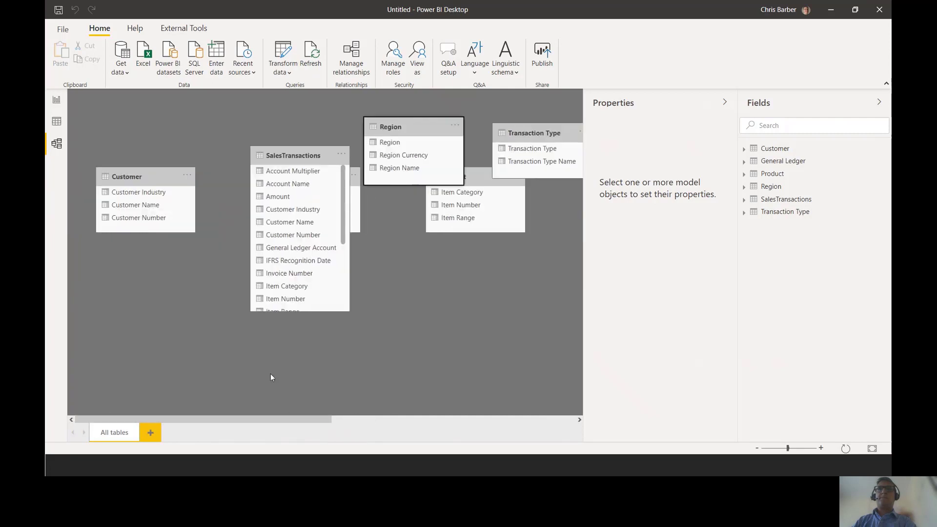
- Spread the tables around SalesTransactions, with General Ledger and Customer to its left, Transaction Type to its right, and Product moved over its lower part
drag(292, 155, 327, 204)
drag(286, 169, 203, 126)
drag(128, 176, 133, 226)
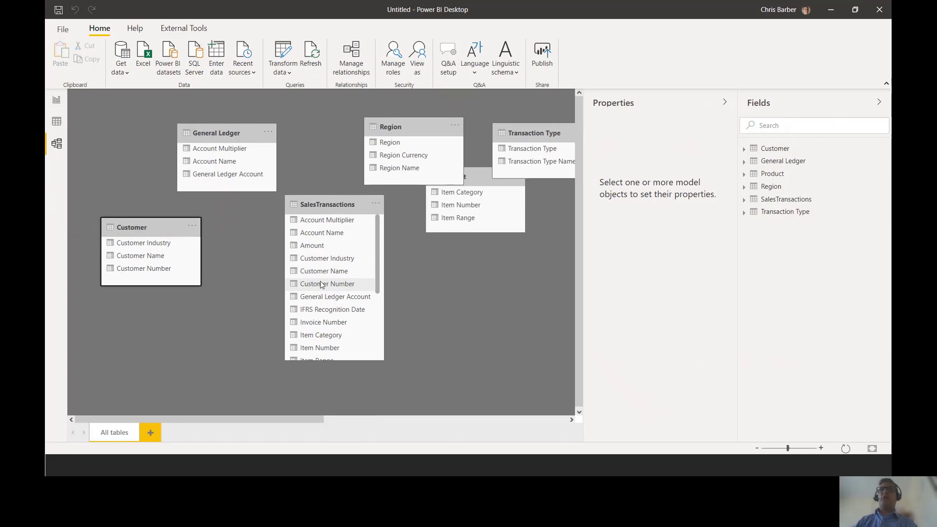
drag(533, 131, 457, 270)
drag(489, 182, 348, 344)
- Arrange a star layout with Product above SalesTransactions, General Ledger and Customer stacked to its left, and Region above Transaction Type to its right
drag(337, 204, 337, 171)
drag(388, 126, 444, 152)
drag(146, 227, 167, 286)
drag(206, 149, 157, 196)
drag(332, 331, 315, 116)
drag(335, 173, 317, 217)
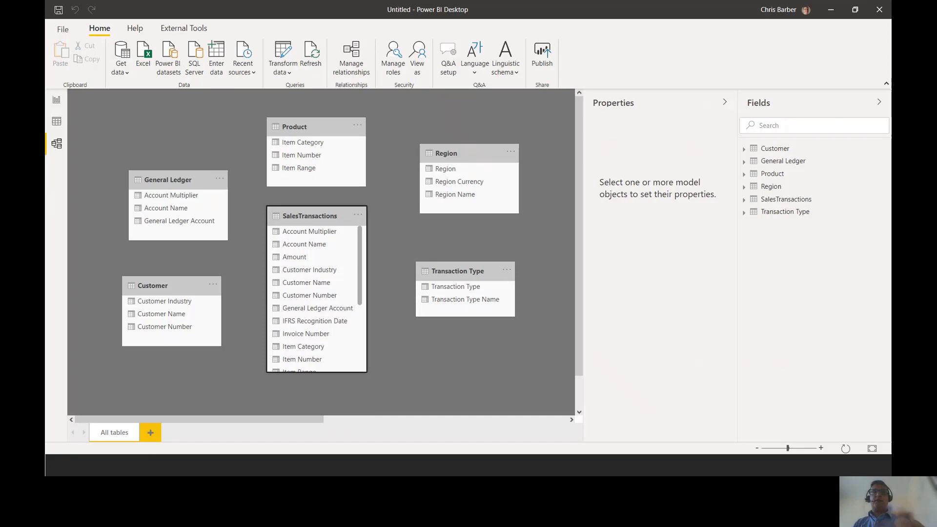
mouse_move(261, 198)
mouse_down()
mouse_move(363, 308)
mouse_move(383, 365)
mouse_move(379, 382)
mouse_up()
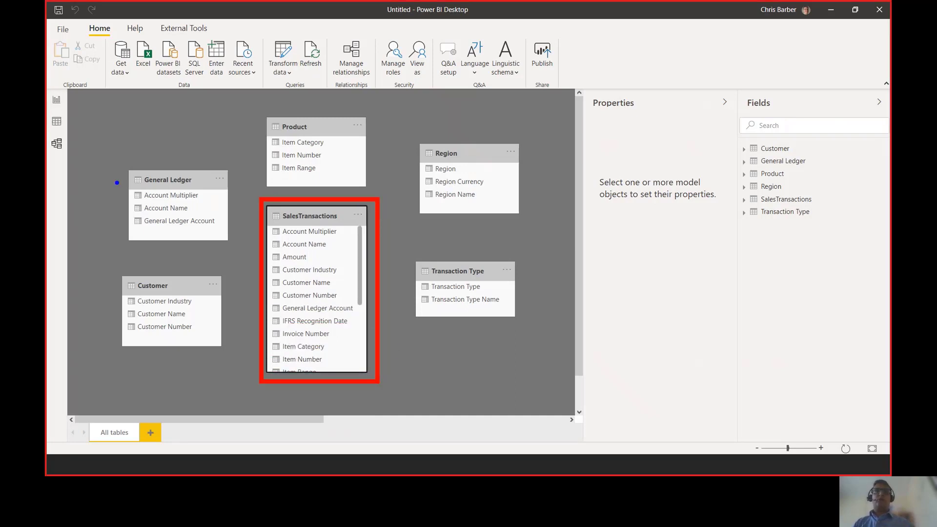
drag(121, 163, 238, 244)
drag(102, 266, 238, 368)
drag(261, 110, 380, 194)
drag(410, 134, 532, 214)
drag(407, 251, 530, 324)
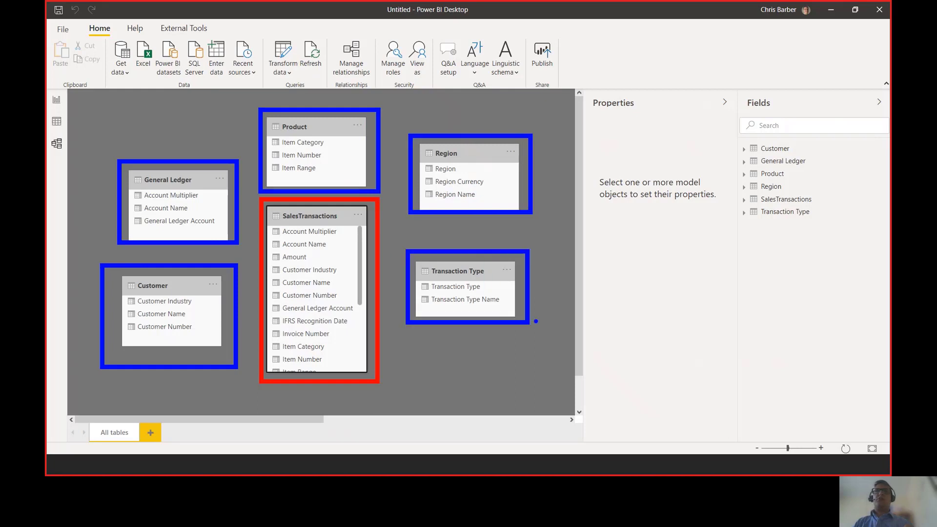
key(Escape)
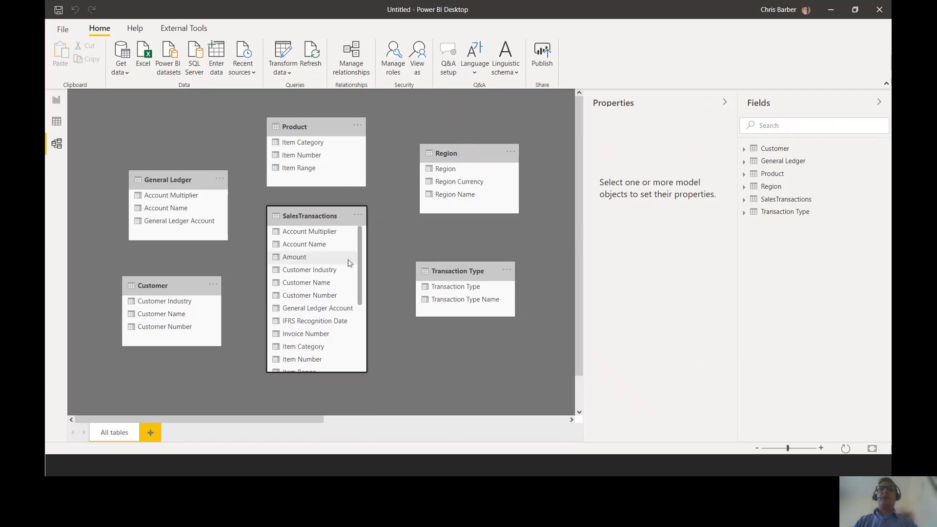
scroll(349, 267, down, 1)
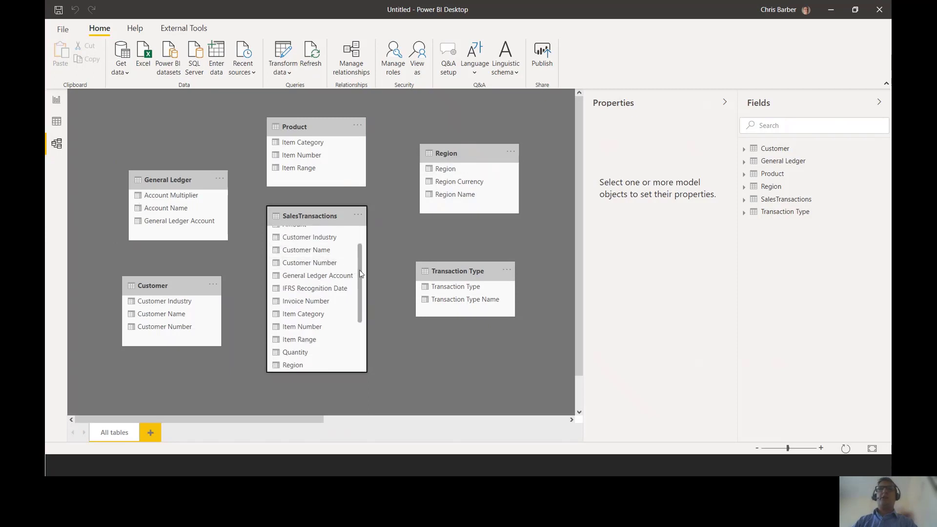
drag(361, 274, 369, 318)
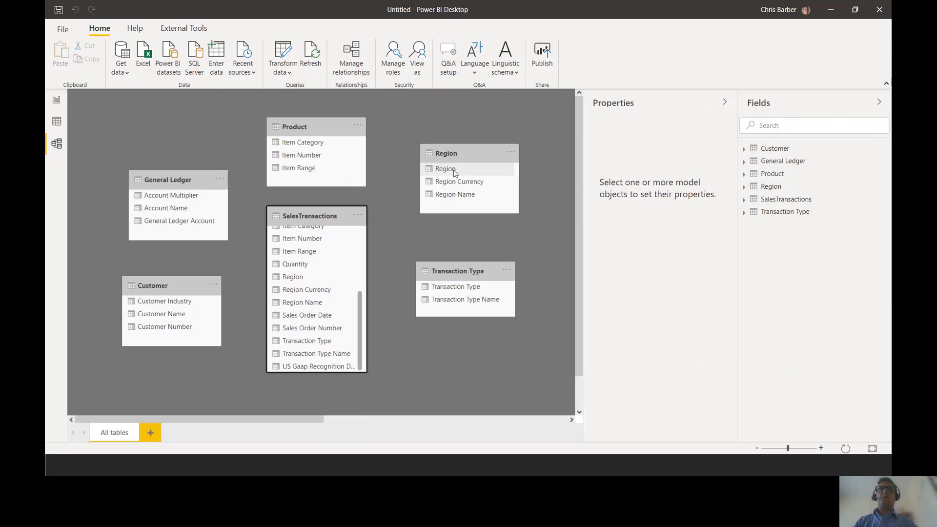
drag(454, 172, 325, 282)
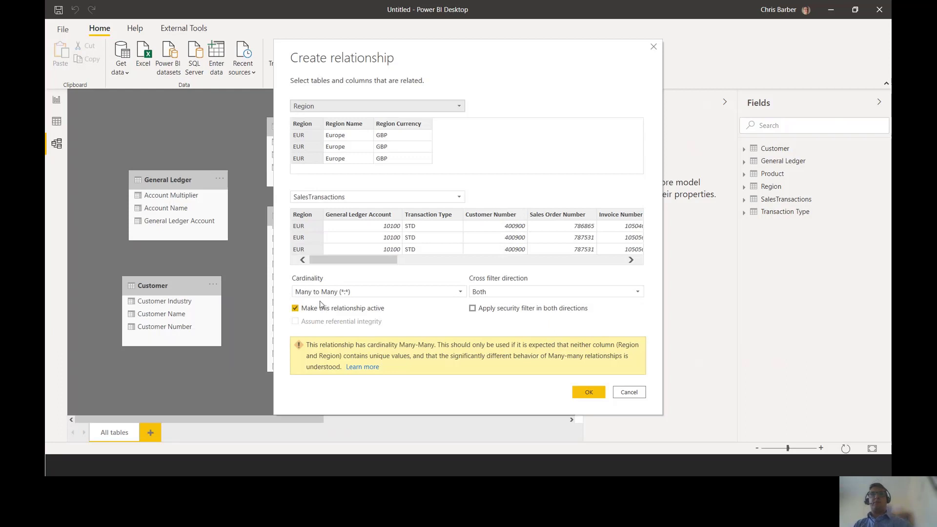
drag(282, 331, 659, 382)
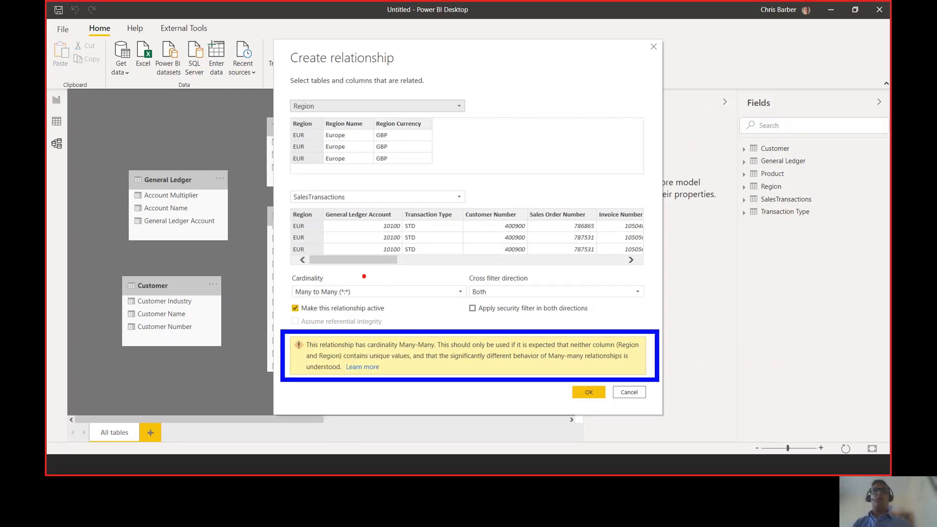
mouse_move(285, 273)
mouse_down()
mouse_move(335, 293)
mouse_move(470, 301)
mouse_up()
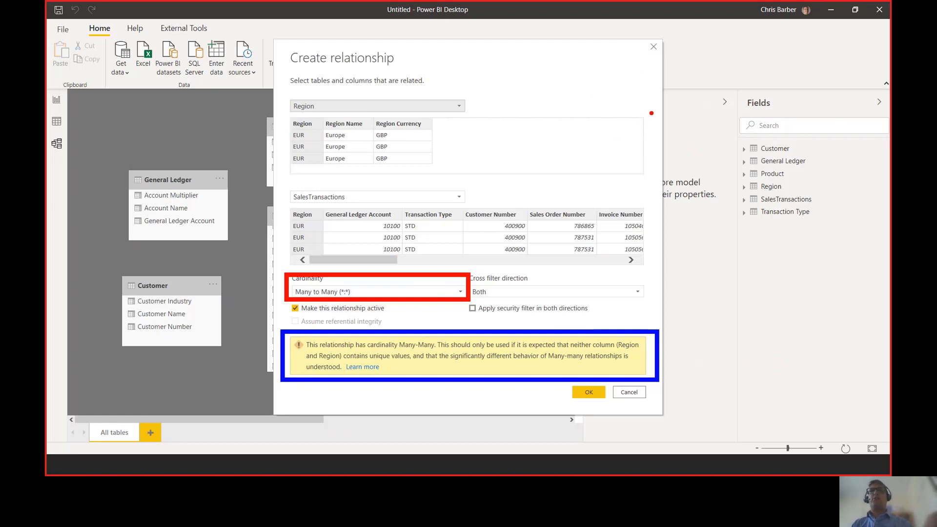
click(654, 46)
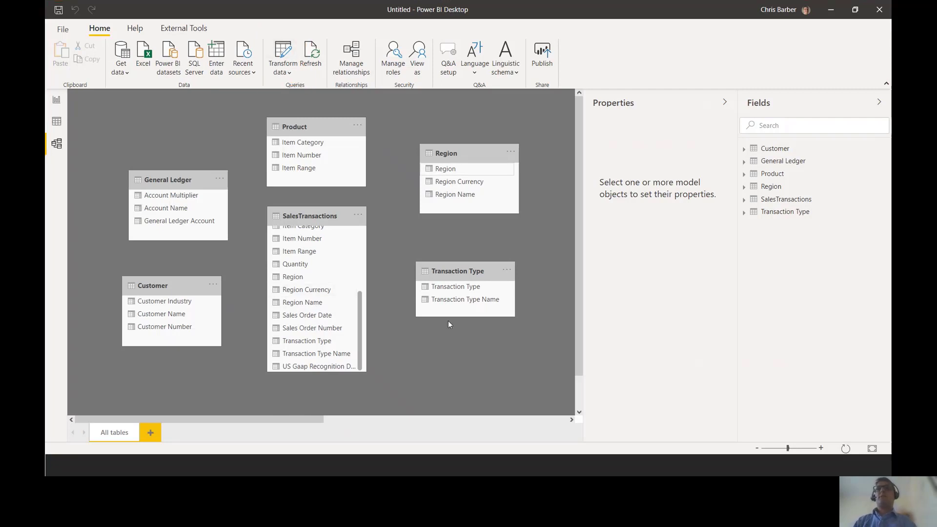
- Open the Power Query Editor and remove duplicate rows from the Region query based on its Region column
click(283, 50)
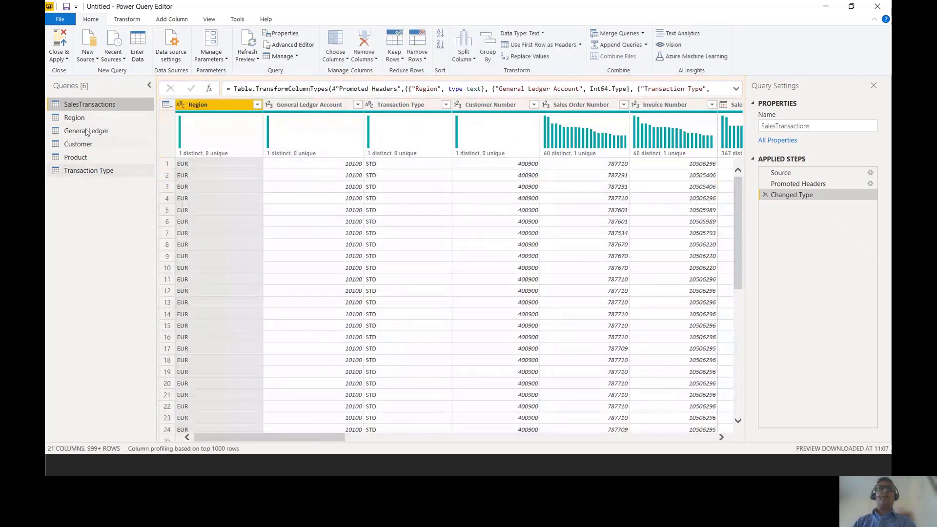
click(86, 118)
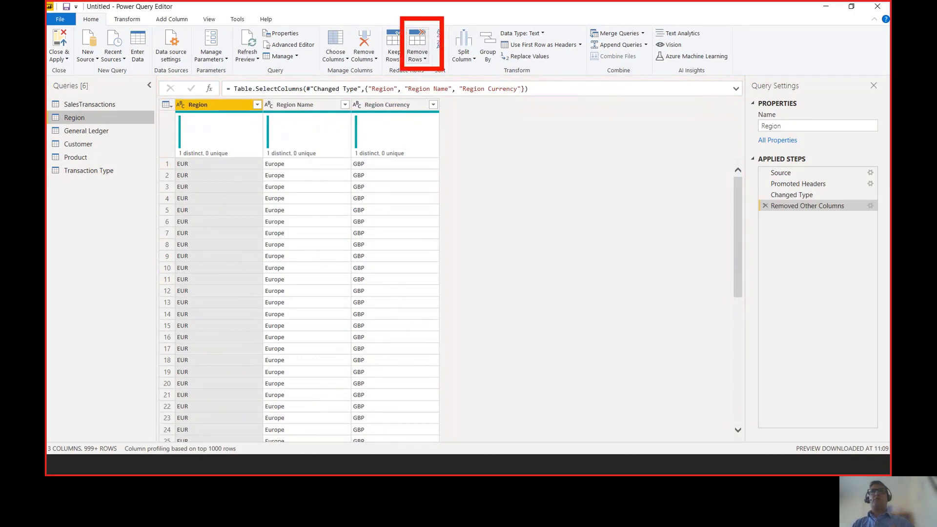
click(417, 55)
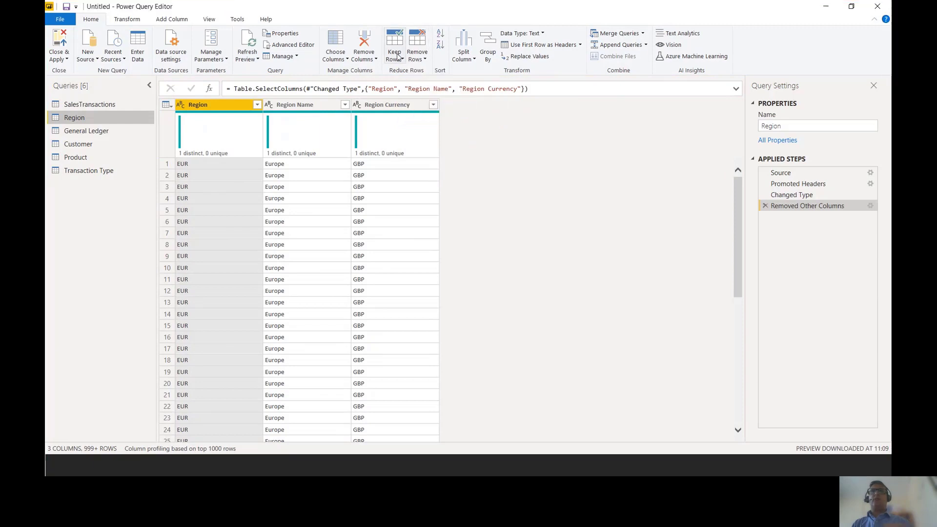
click(417, 55)
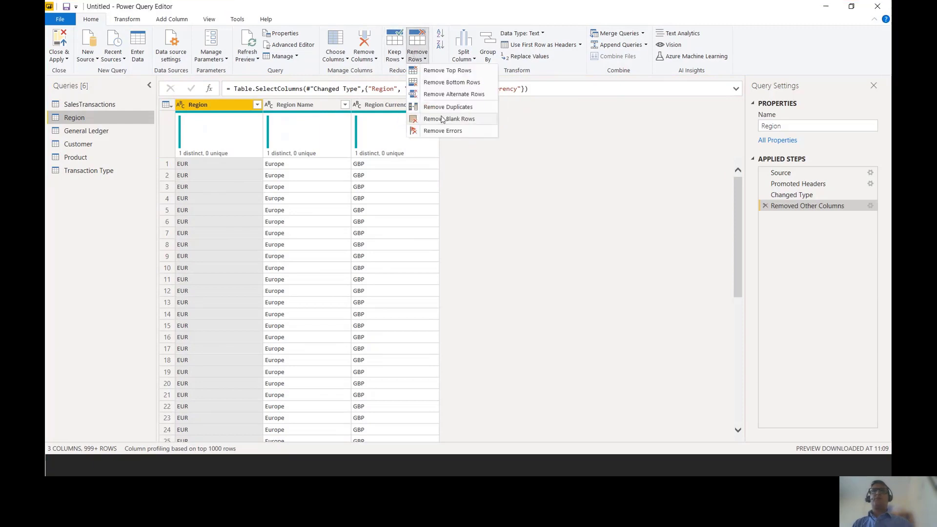
click(445, 107)
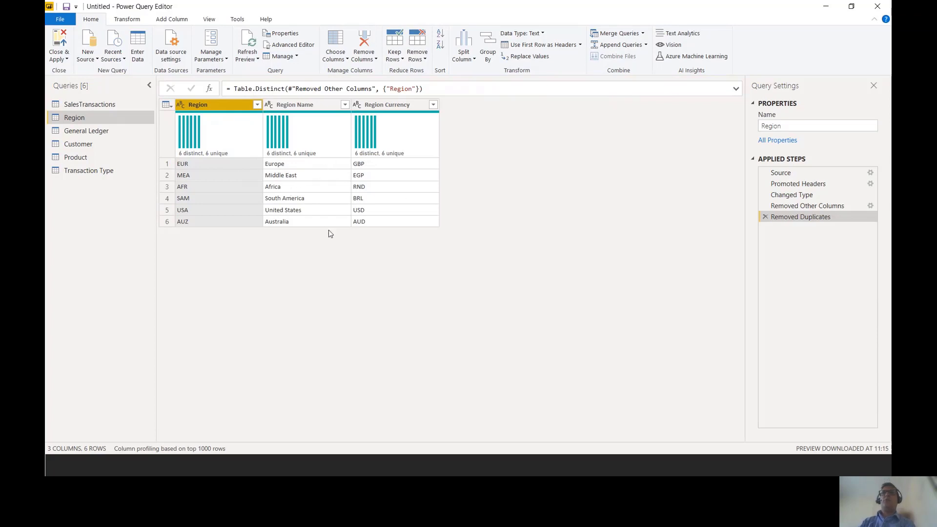
- Remove duplicate rows from the General Ledger query by General Ledger Account and from the Customer query by Customer Number
click(99, 139)
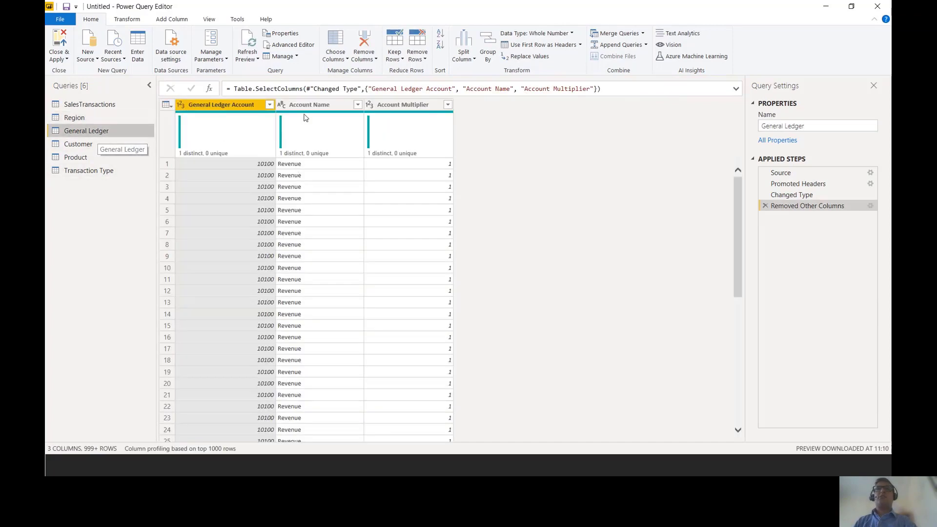
click(416, 56)
click(439, 108)
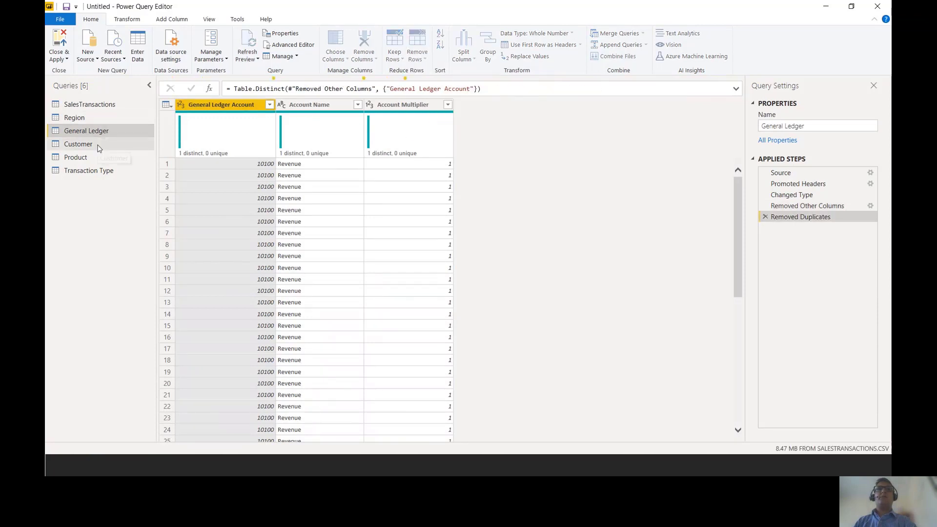
click(99, 146)
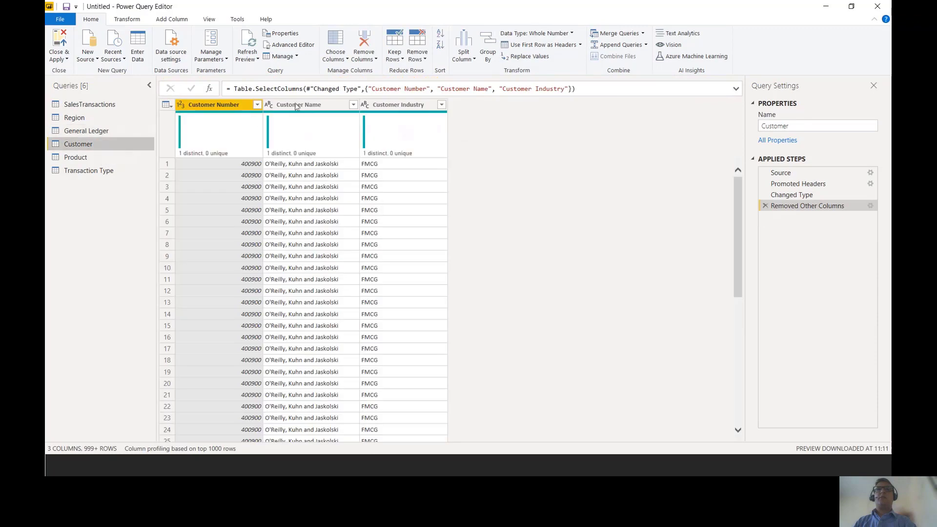
click(416, 56)
click(448, 108)
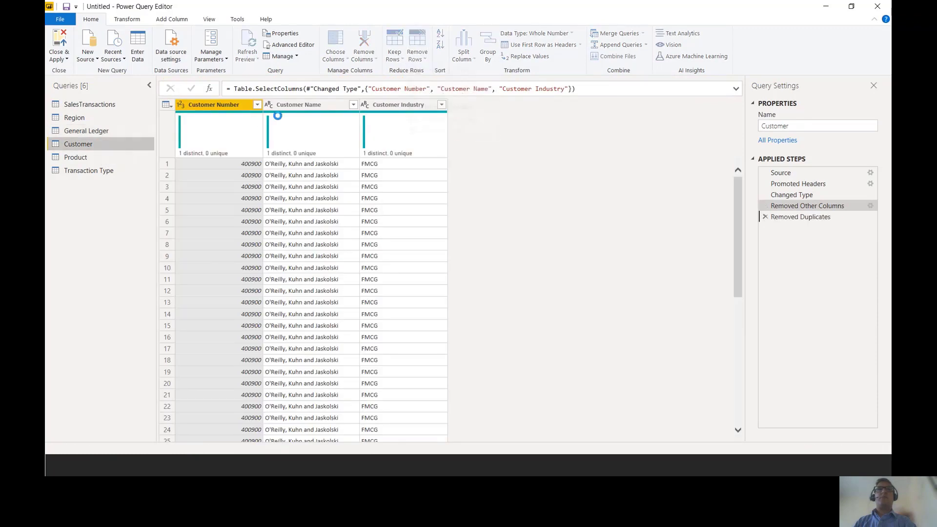
- Remove duplicate rows from the Product query by Item Number and from the Transaction Type query by Transaction Type
click(104, 156)
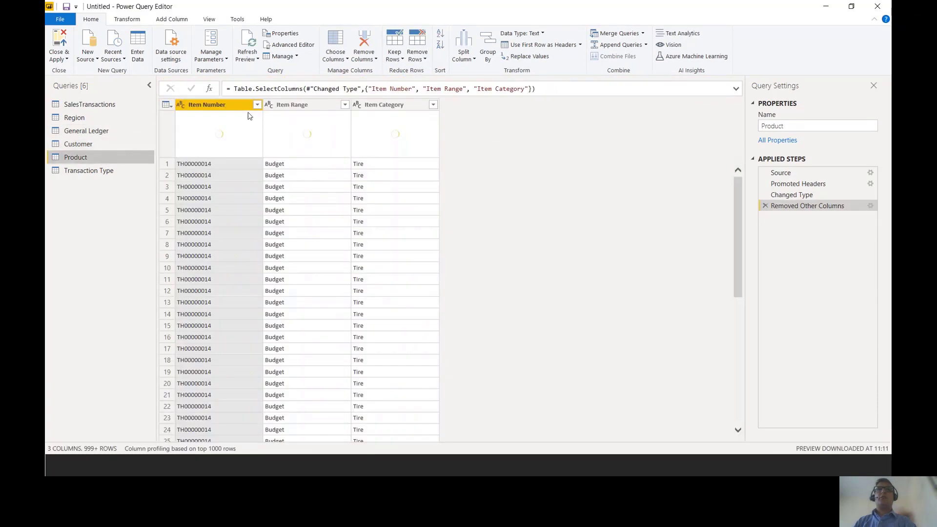
click(418, 57)
click(448, 106)
click(95, 176)
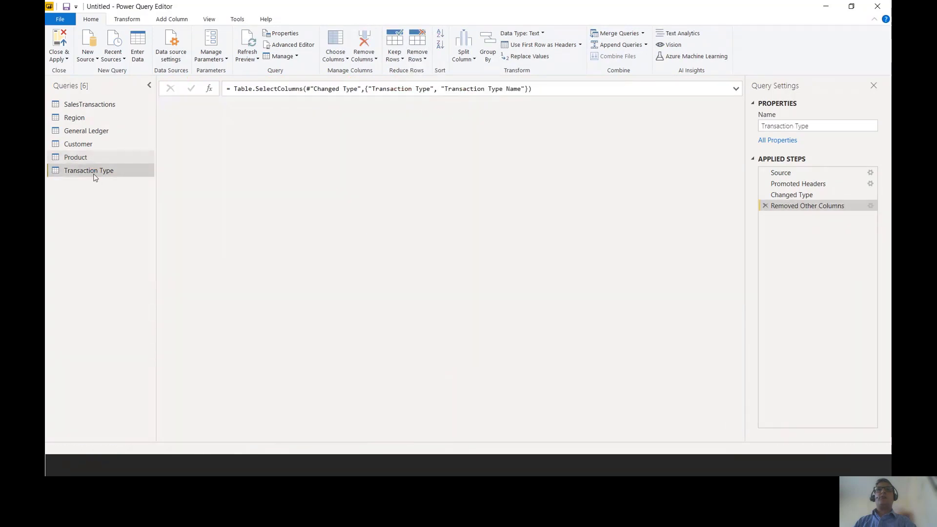
click(417, 58)
click(438, 108)
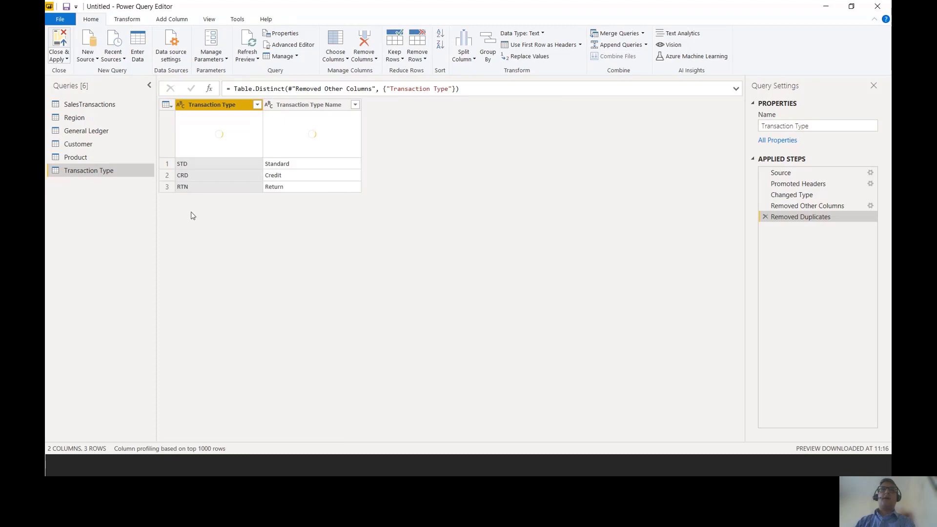
- Apply the query changes to the model and relate the Region table to SalesTransactions on the Region column
click(59, 40)
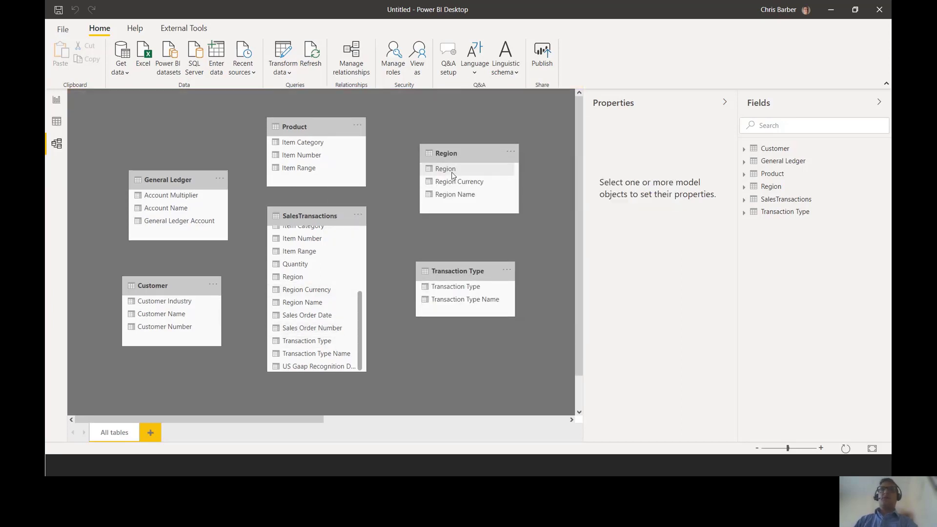
drag(451, 171, 321, 282)
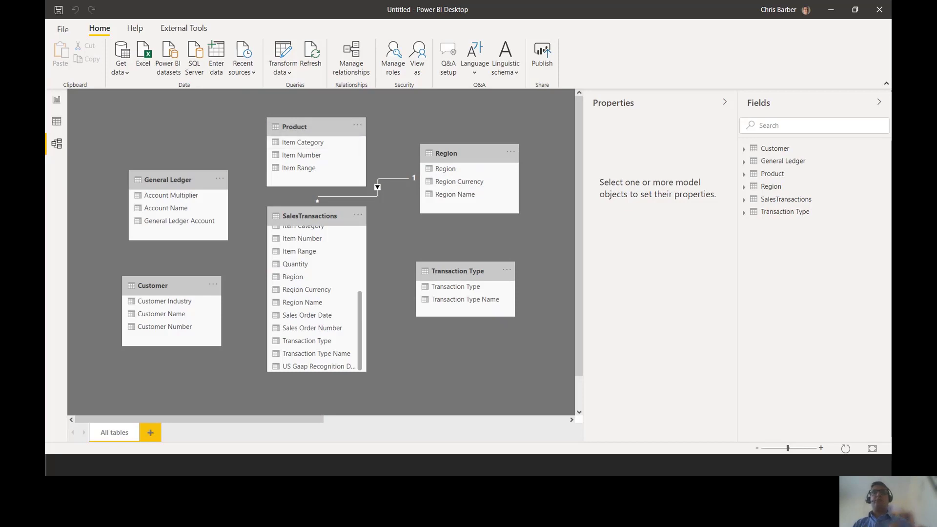
mouse_move(263, 204)
mouse_down()
mouse_move(357, 339)
mouse_move(372, 382)
mouse_up()
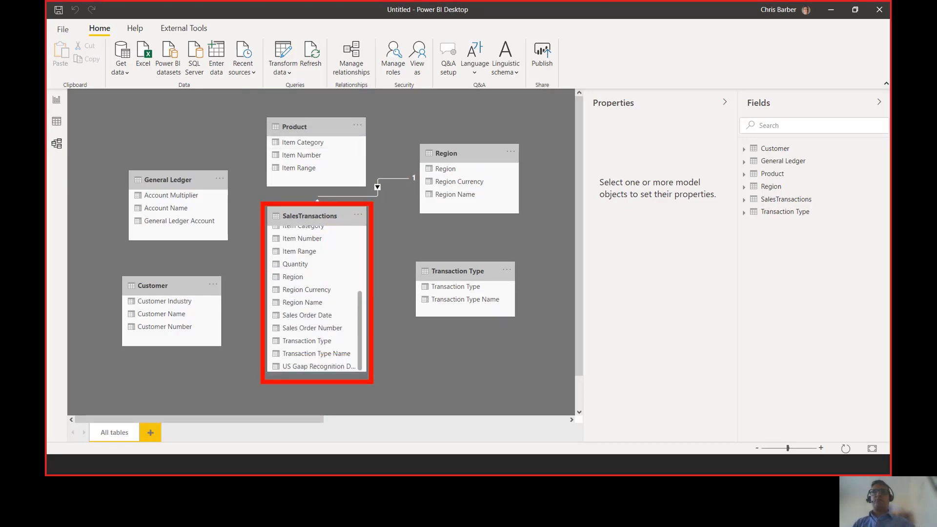
mouse_move(409, 136)
mouse_down()
mouse_move(485, 196)
mouse_move(548, 225)
mouse_up()
drag(372, 179, 388, 196)
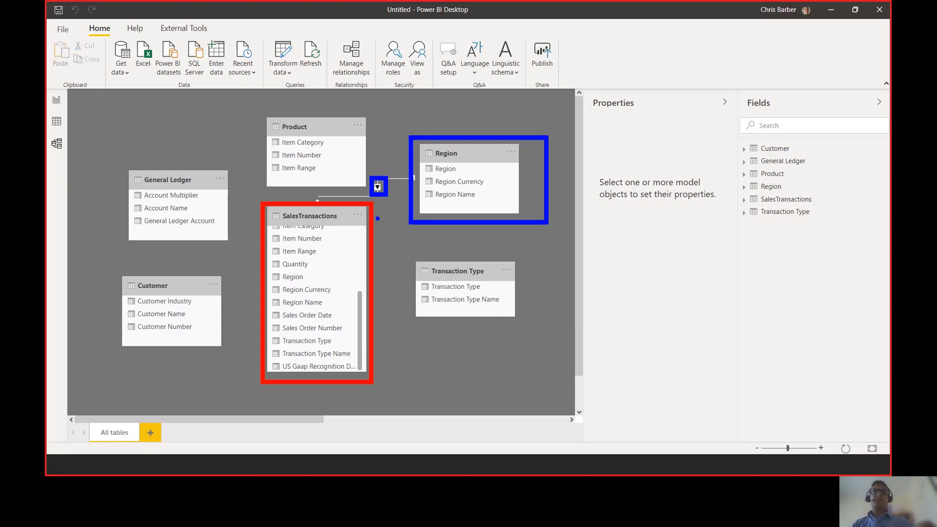
key(Escape)
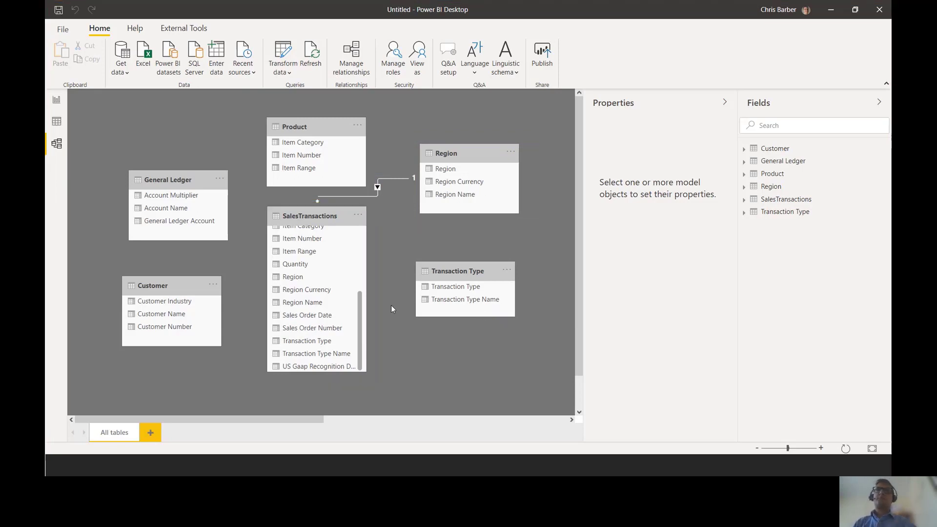
- Relate SalesTransactions to the Transaction Type table on Transaction Type and to the Customer table on Customer Number
scroll(354, 311, up, 1)
scroll(354, 314, up, 4)
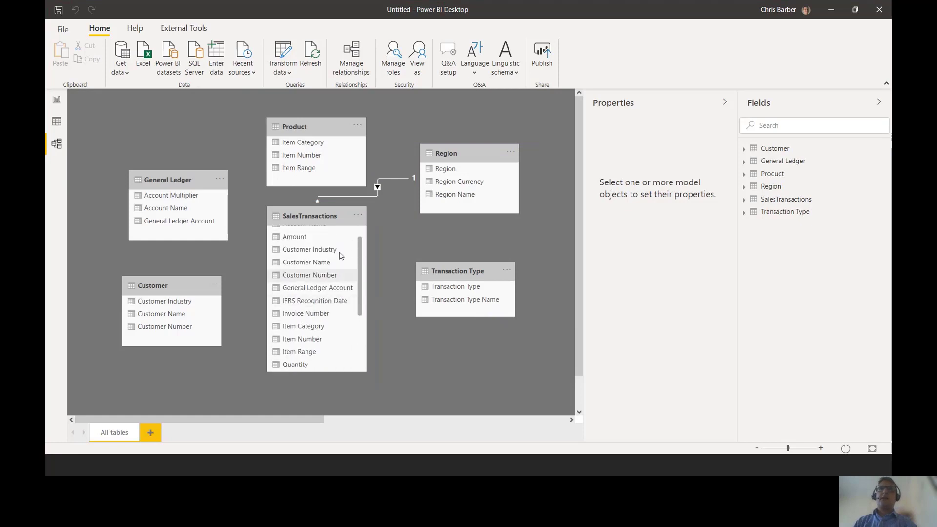
scroll(345, 248, down, 4)
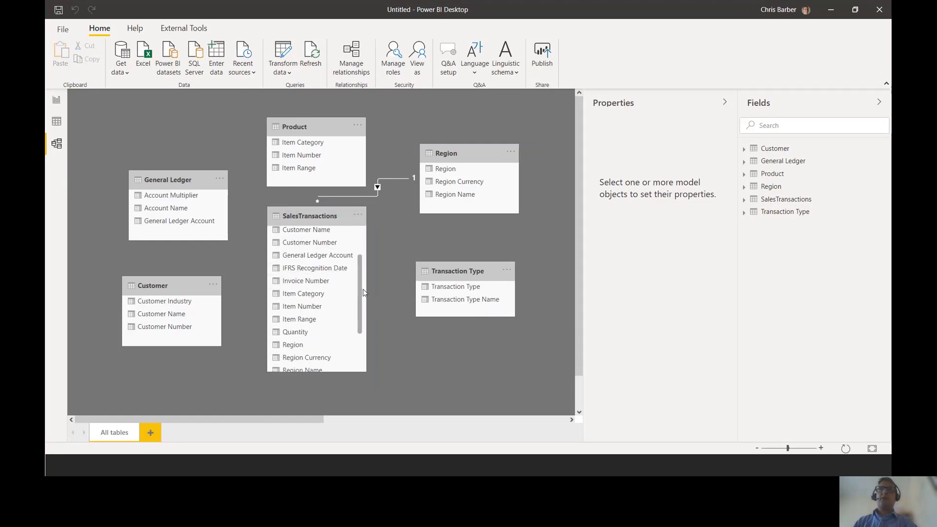
scroll(363, 293, down, 3)
drag(307, 339, 338, 337)
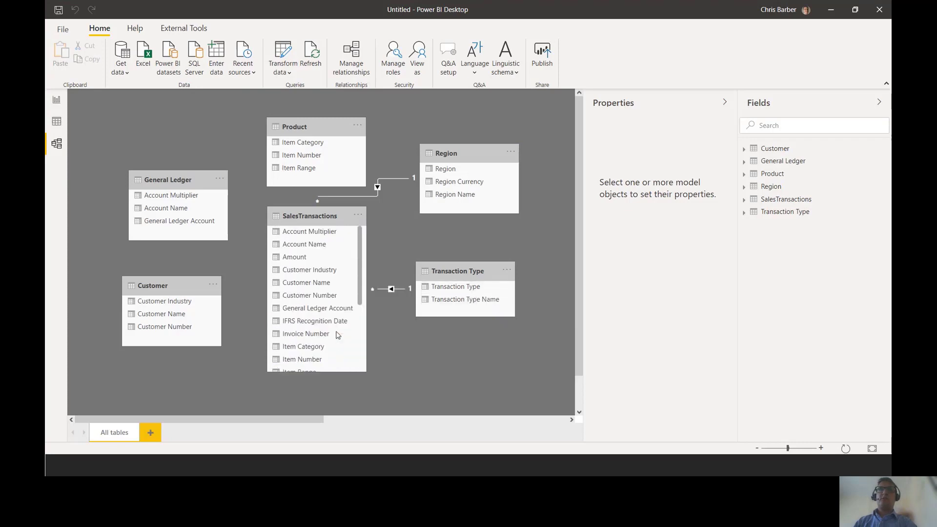
drag(191, 327, 304, 296)
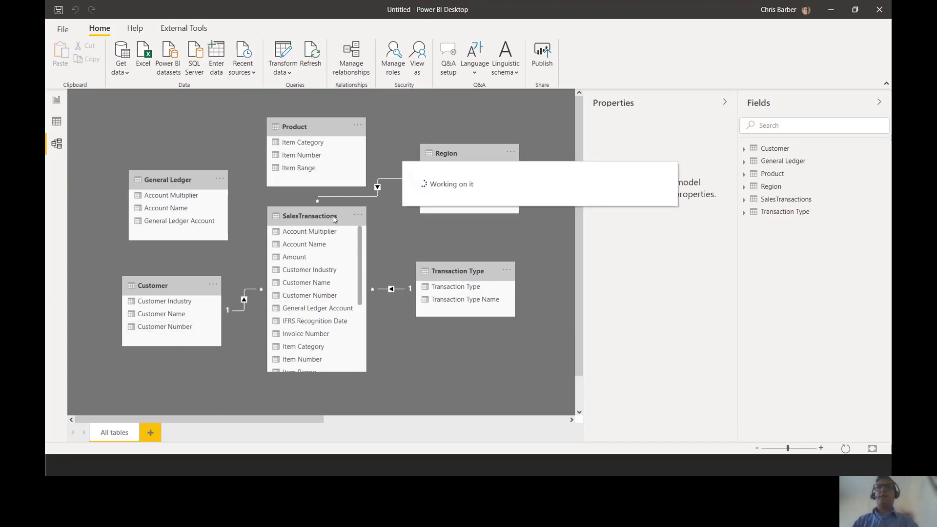
- Move SalesTransactions slightly down in the diagram and relate the Product table to it on Item Number
drag(312, 216, 312, 229)
scroll(315, 308, down, 1)
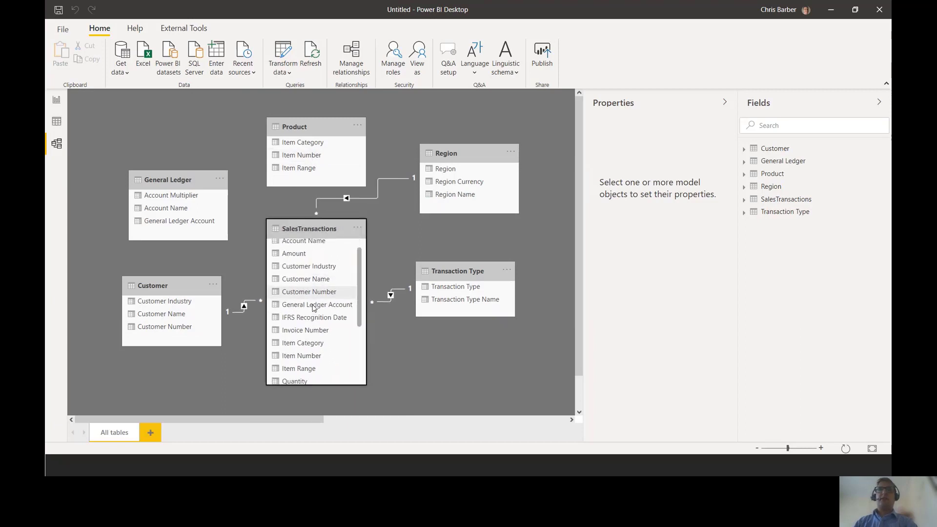
drag(298, 156, 314, 356)
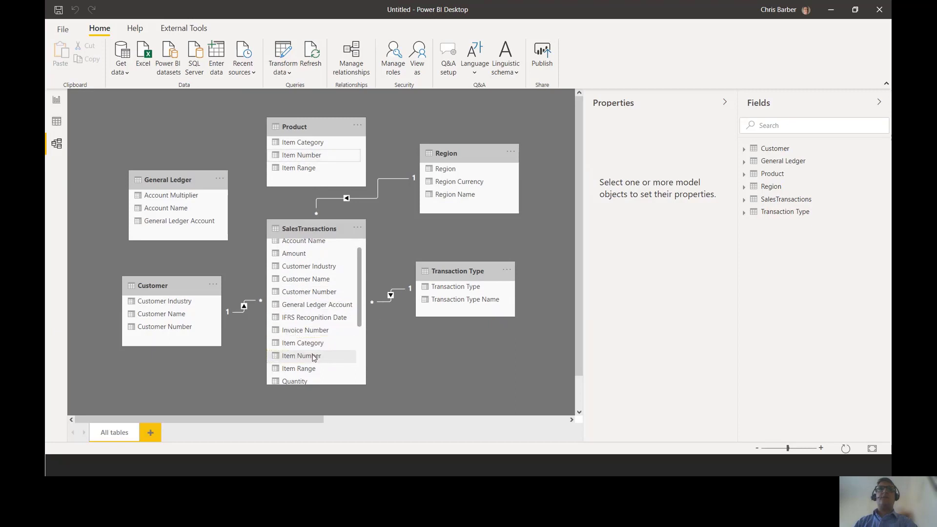
- Relate the General Ledger table to SalesTransactions and shift the Region table slightly in the diagram
scroll(308, 283, up, 1)
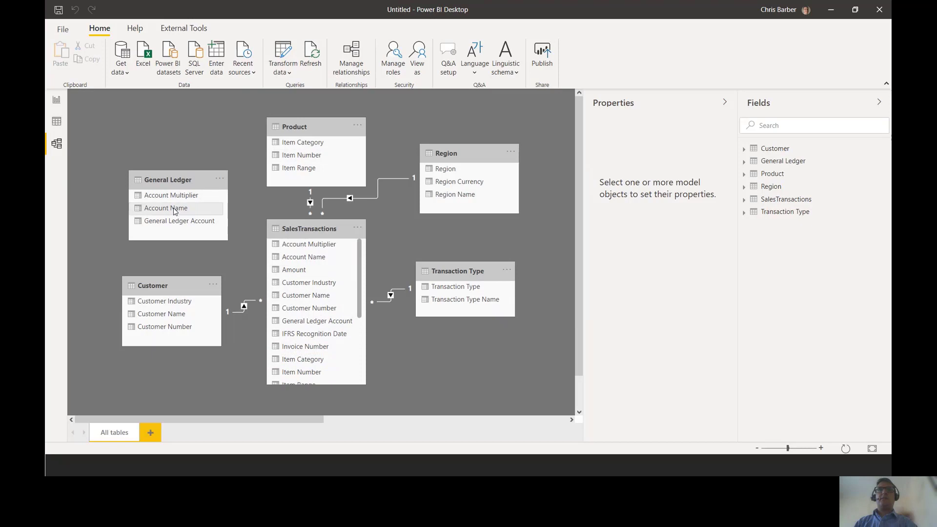
drag(174, 211, 270, 257)
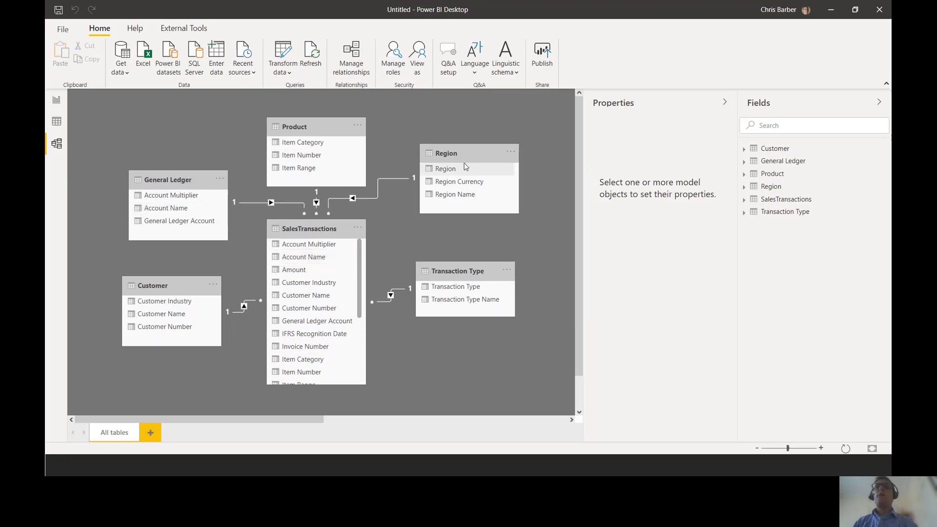
drag(464, 156, 466, 160)
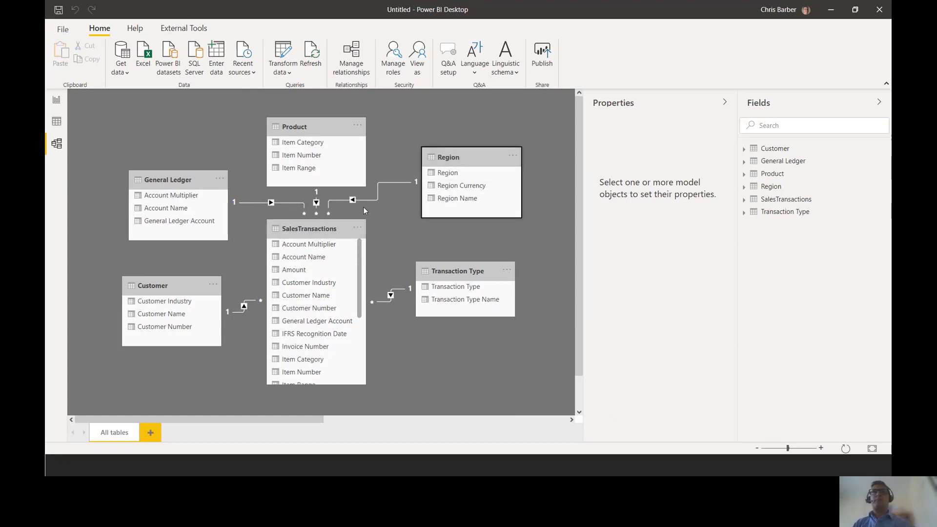
- Examine the relationship between the Region table and SalesTransactions, marking the linked Region columns and the remaining Region attributes
scroll(318, 325, down, 3)
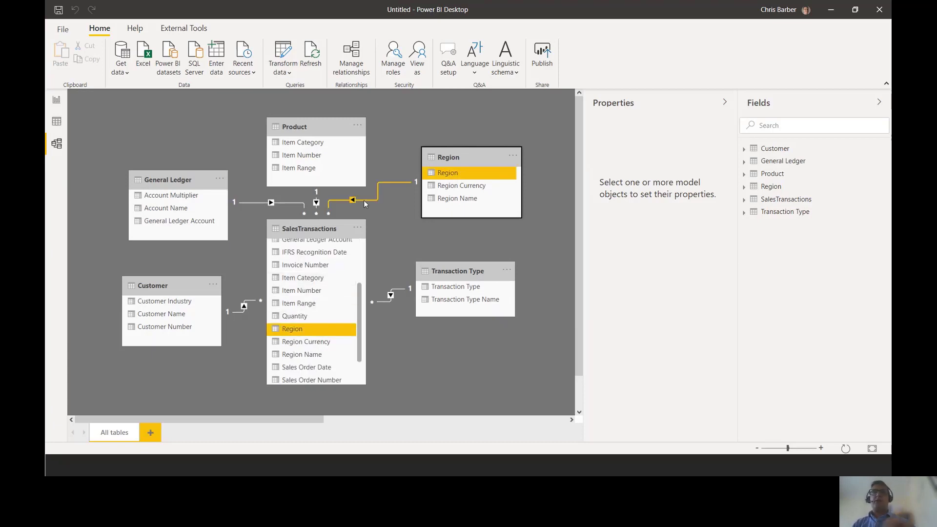
key(ctrl+2)
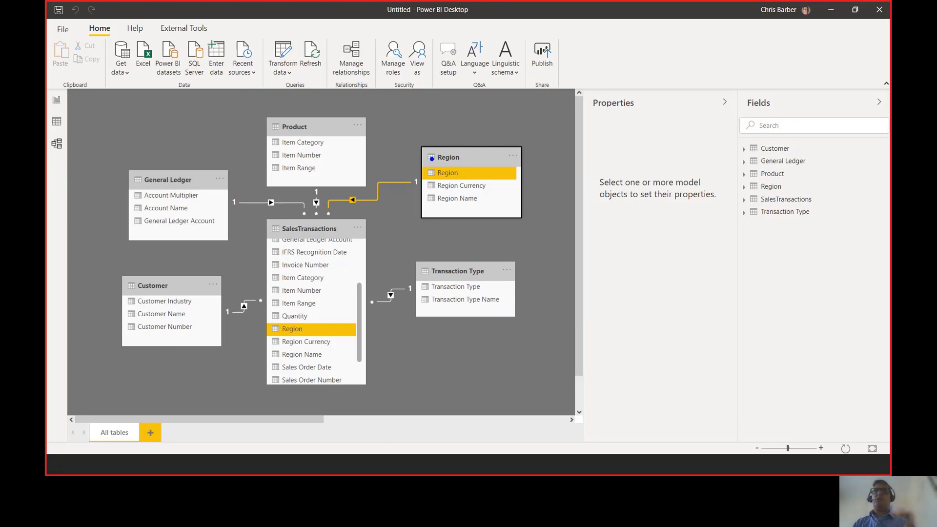
drag(418, 161, 524, 186)
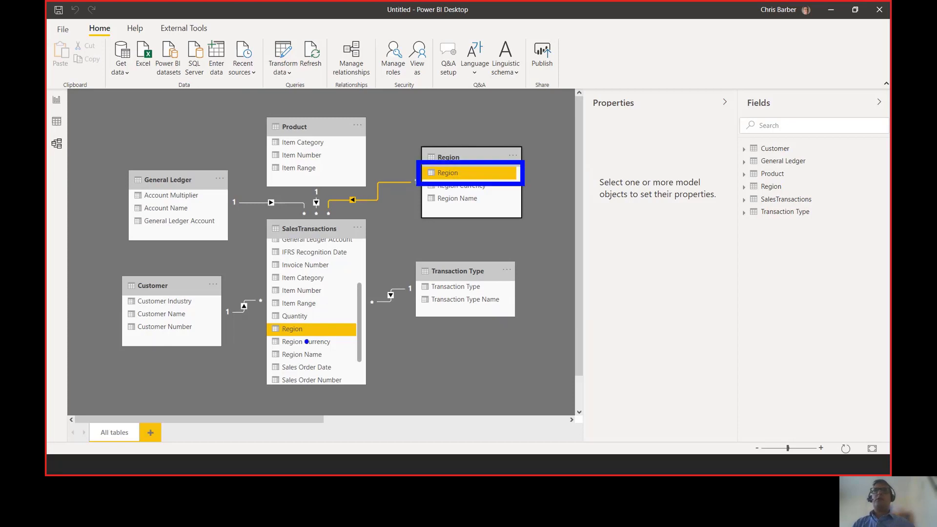
drag(258, 321, 366, 342)
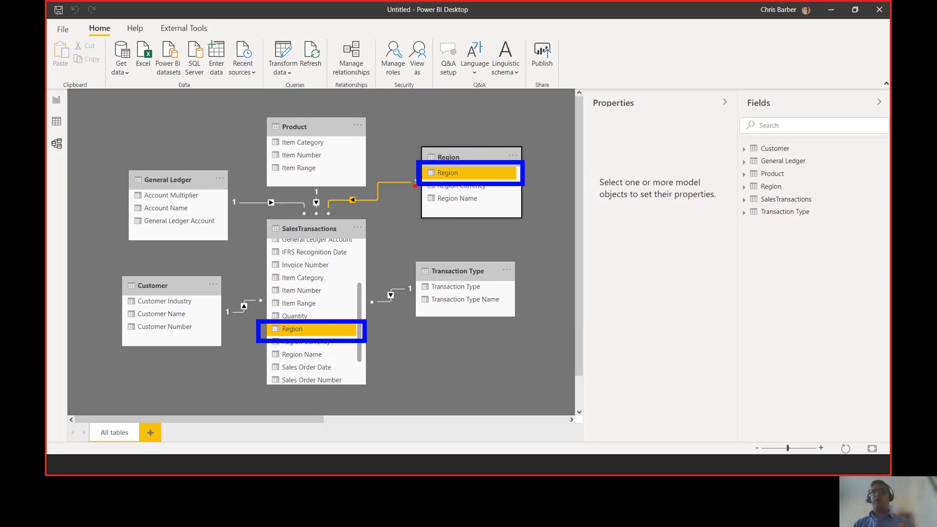
drag(418, 183, 529, 215)
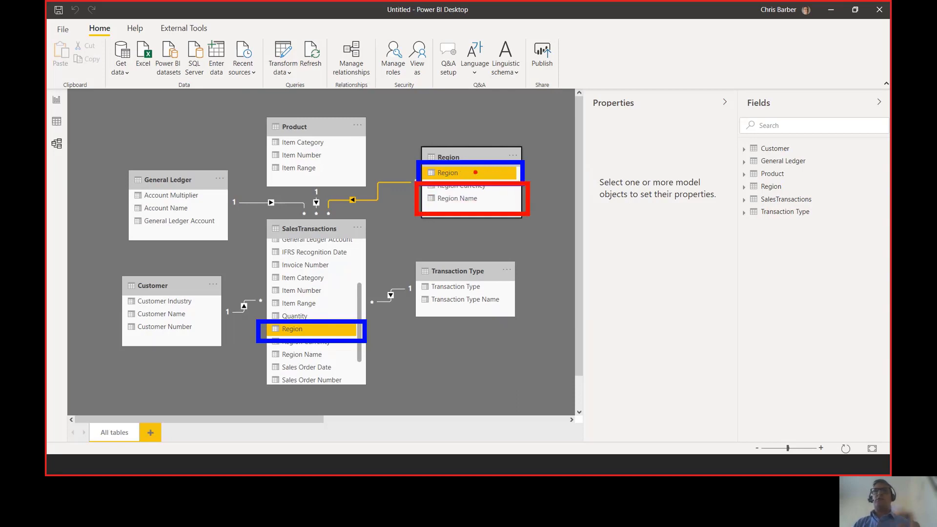
drag(470, 178, 426, 179)
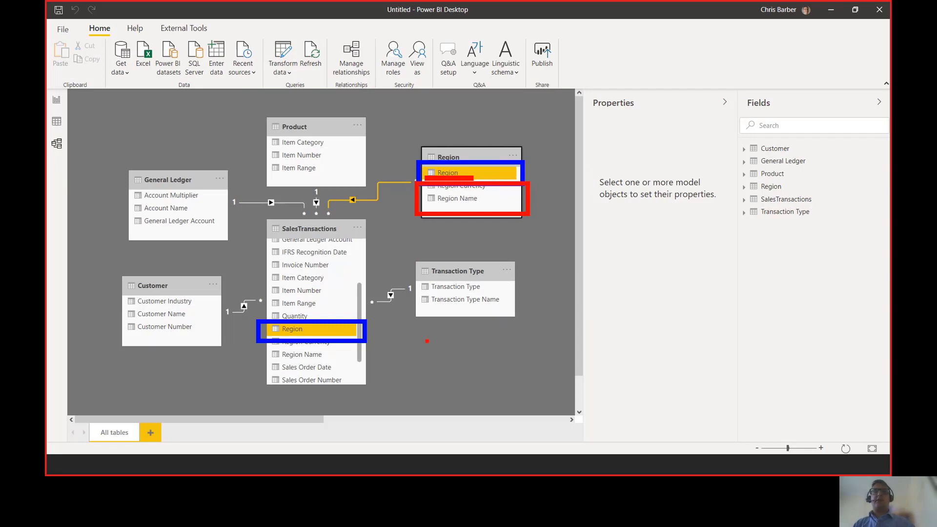
key(Escape)
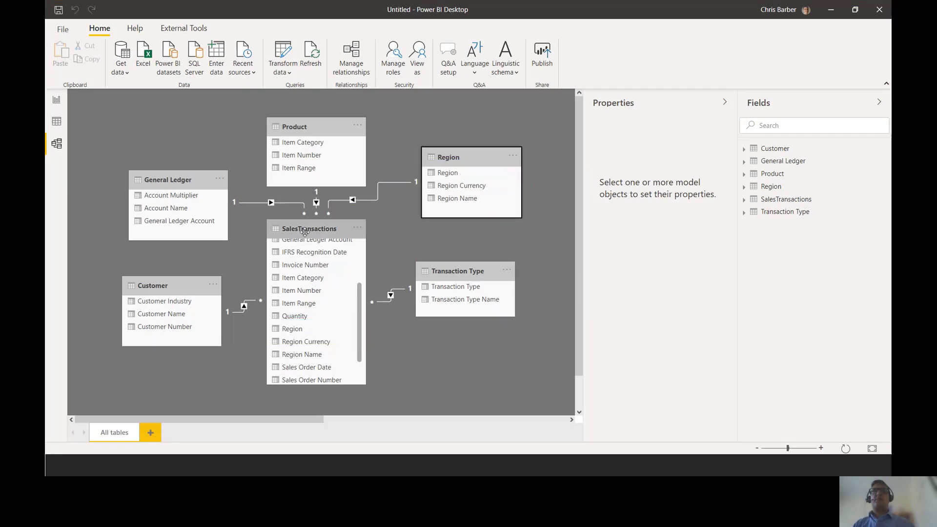
- Hide the Region column of SalesTransactions in report view and slightly reposition the SalesTransactions, Product and Transaction Type tables
right_click(313, 331)
key(Escape)
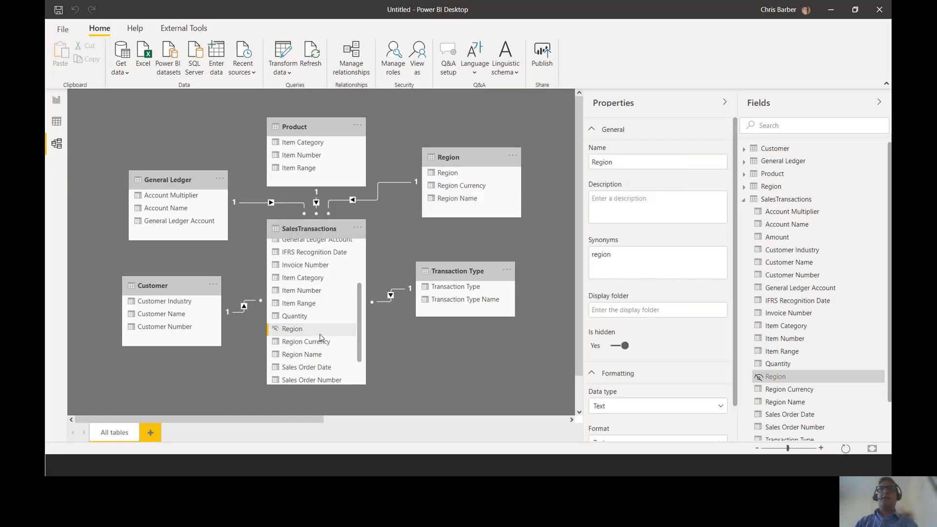
drag(323, 233, 329, 237)
drag(328, 125, 331, 123)
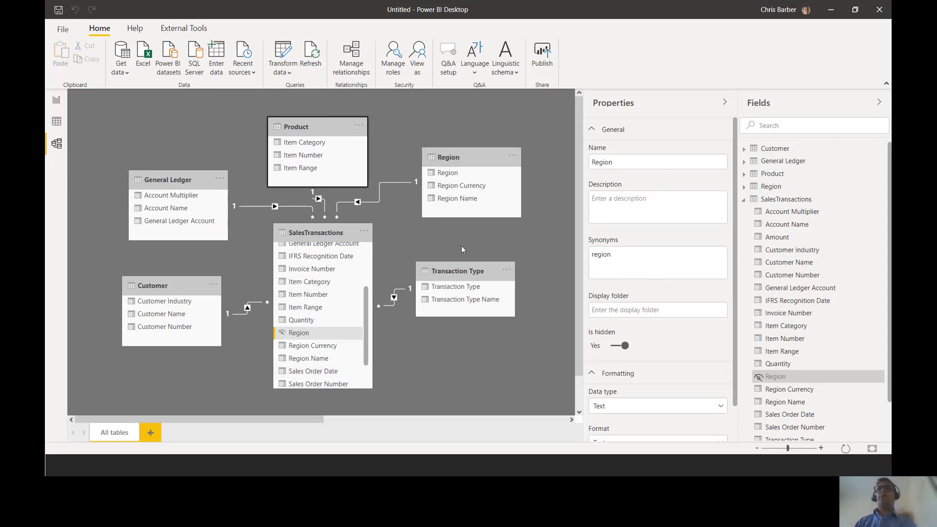
drag(462, 271, 468, 276)
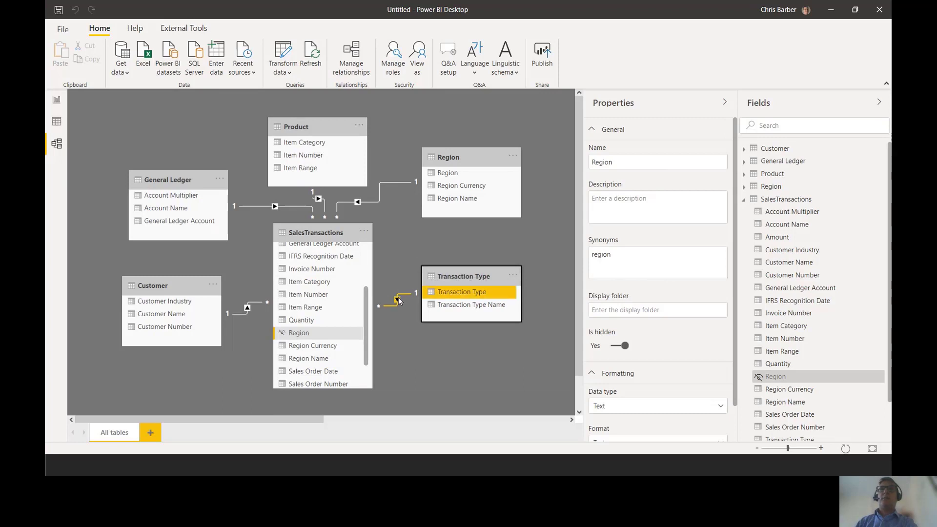
- Hide the Transaction Type and Customer Number columns of SalesTransactions in report view
scroll(366, 318, down, 1)
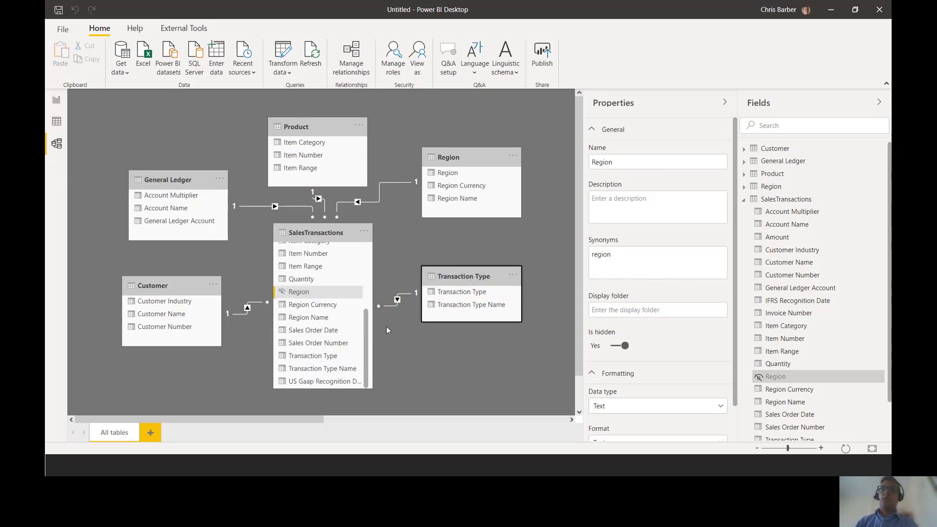
right_click(325, 357)
click(360, 401)
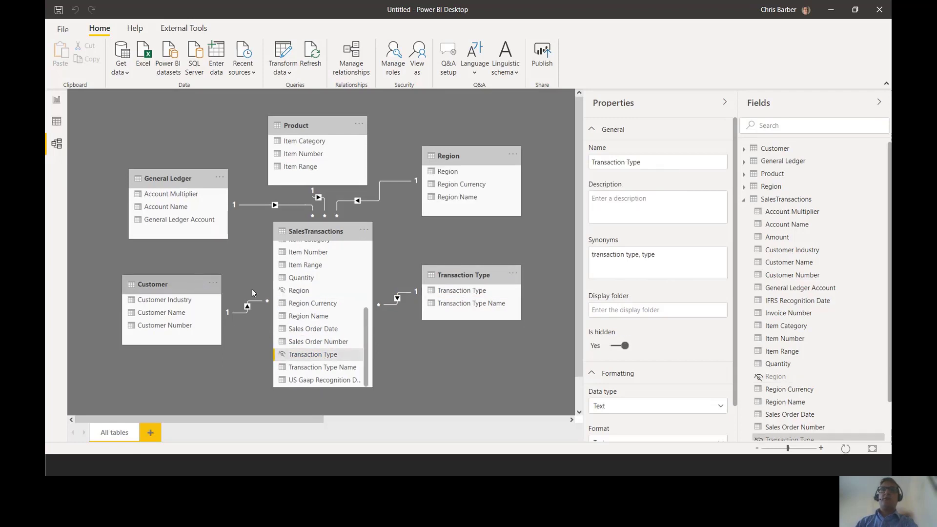
scroll(314, 303, up, 1)
scroll(313, 302, up, 2)
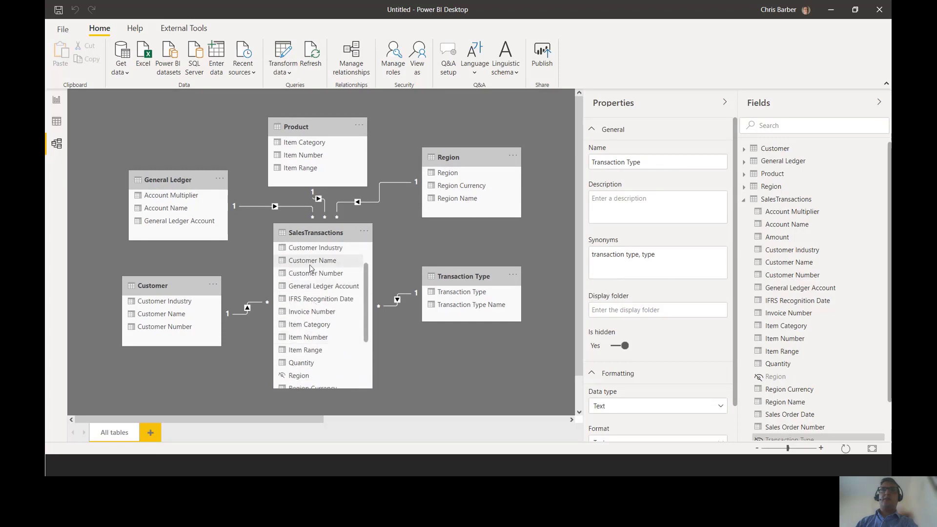
right_click(311, 276)
click(349, 313)
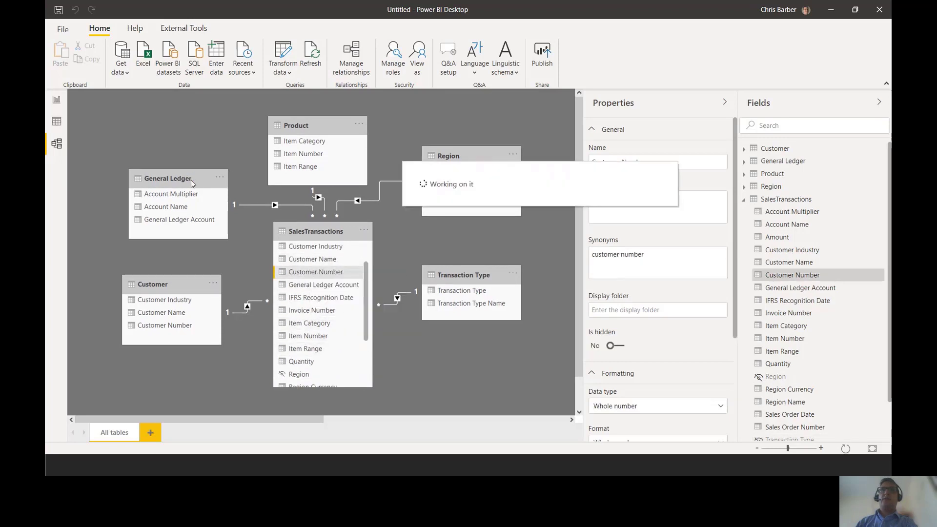
- Hide the Account Name and Item Number columns of SalesTransactions in report view
scroll(311, 288, up, 2)
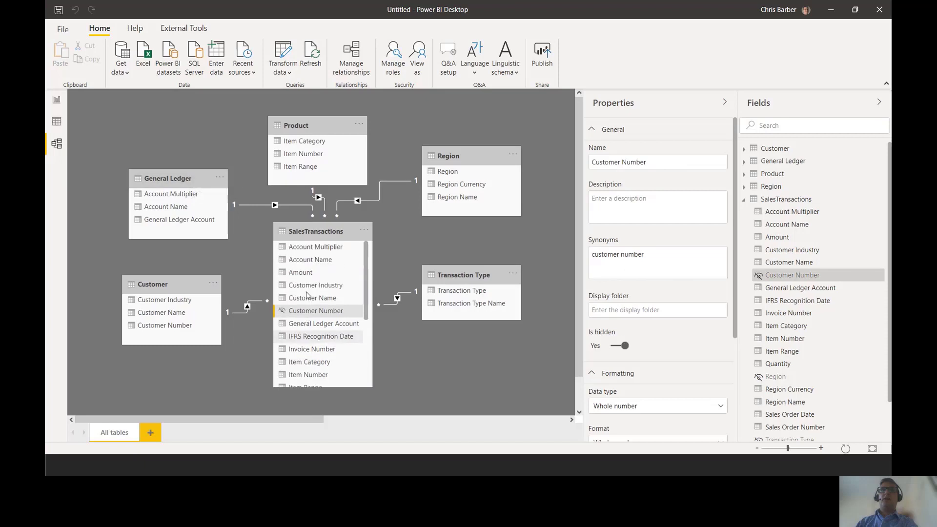
right_click(312, 260)
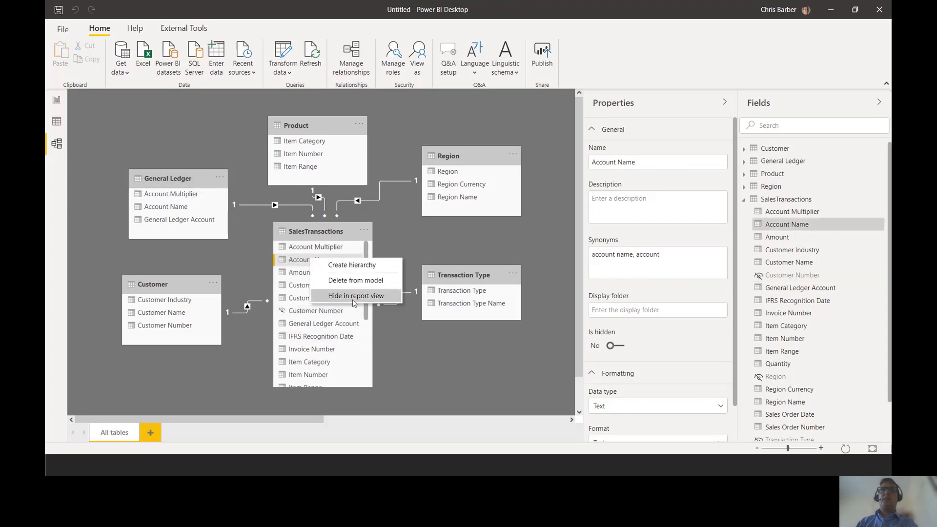
click(333, 296)
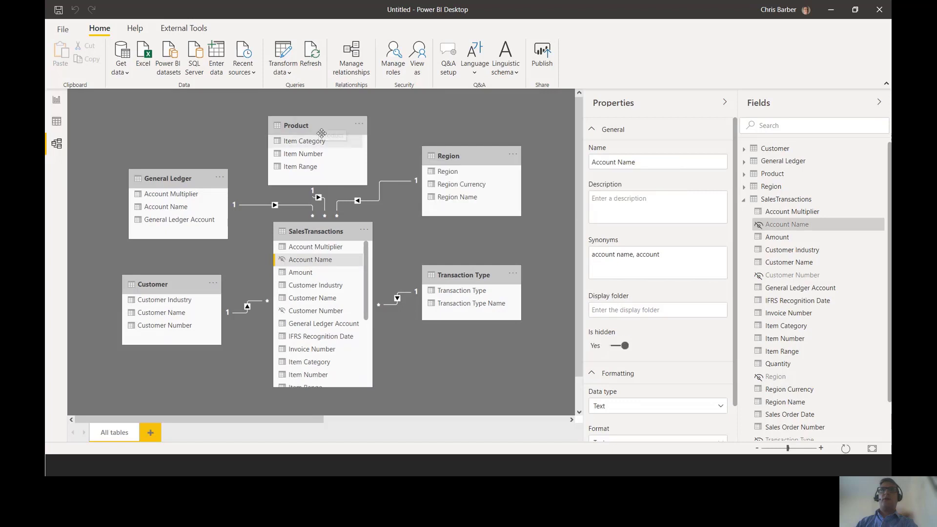
right_click(313, 375)
click(341, 415)
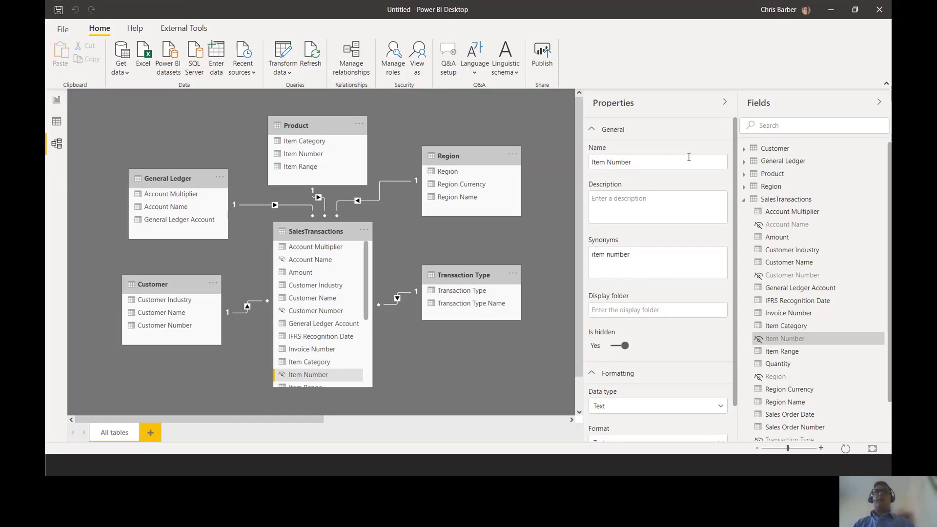
- Show the SalesTransactions fields in a widened field list in report view and add a column chart of Amount to the page
click(57, 101)
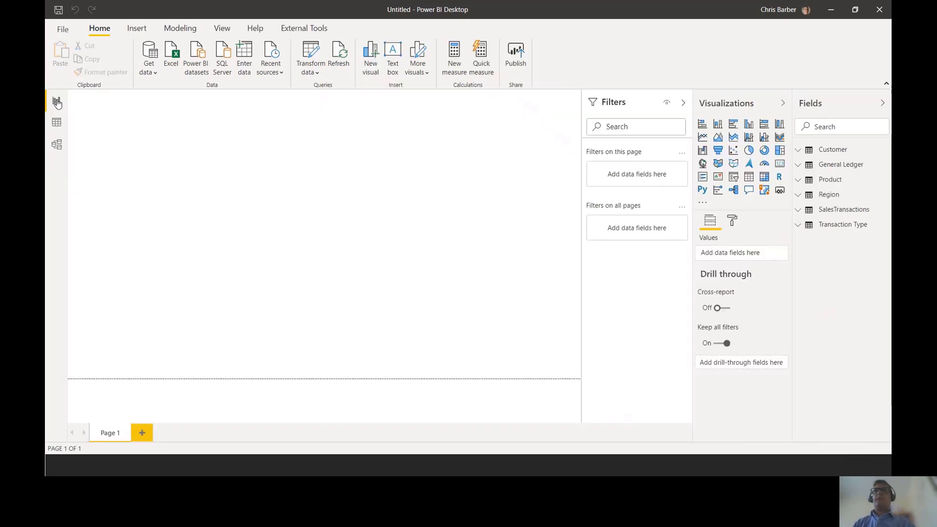
drag(792, 196, 757, 208)
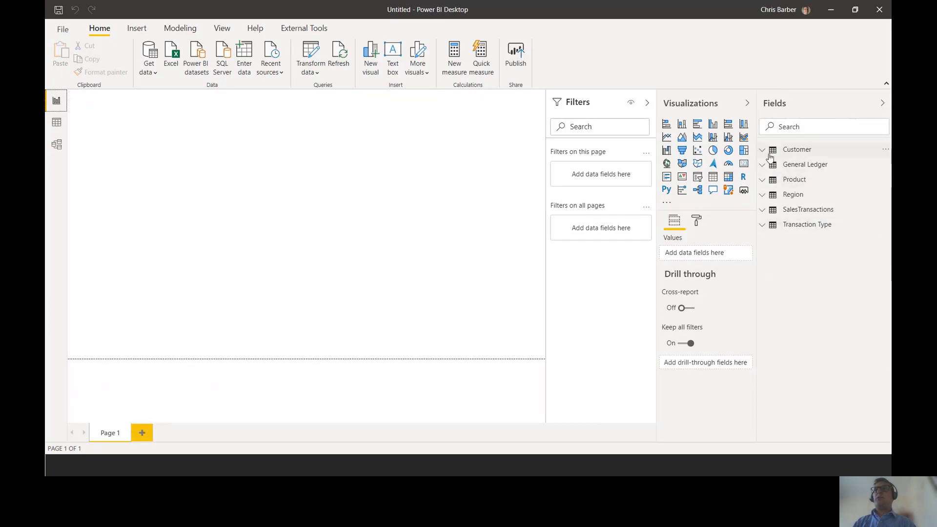
click(764, 211)
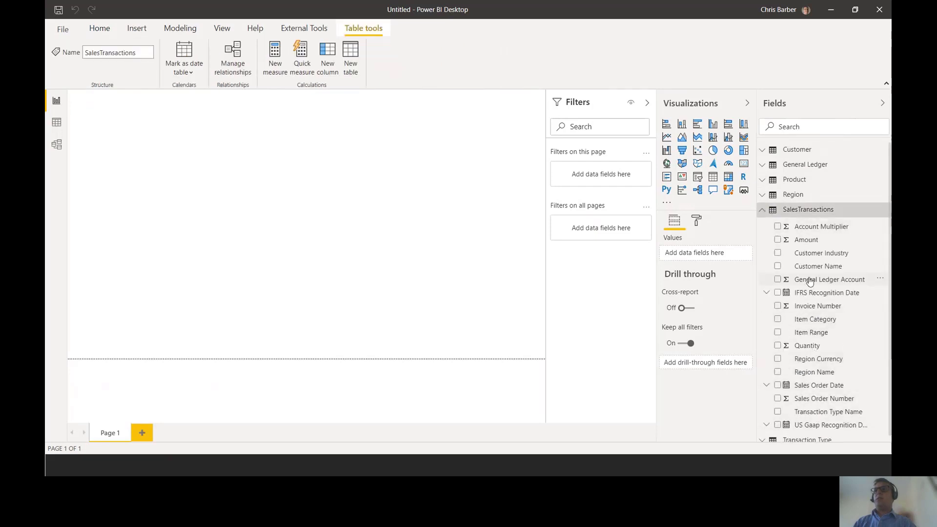
scroll(845, 328, down, 1)
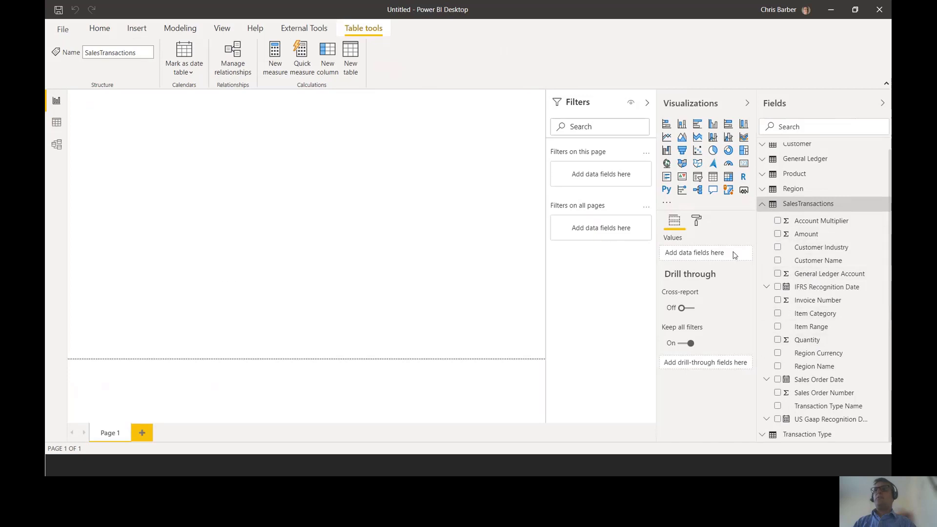
drag(816, 240, 336, 165)
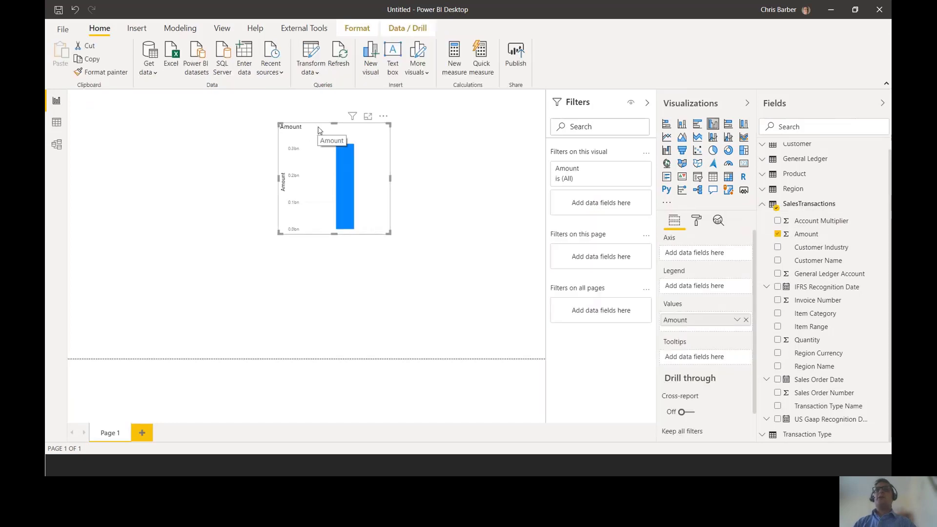
drag(318, 129, 310, 131)
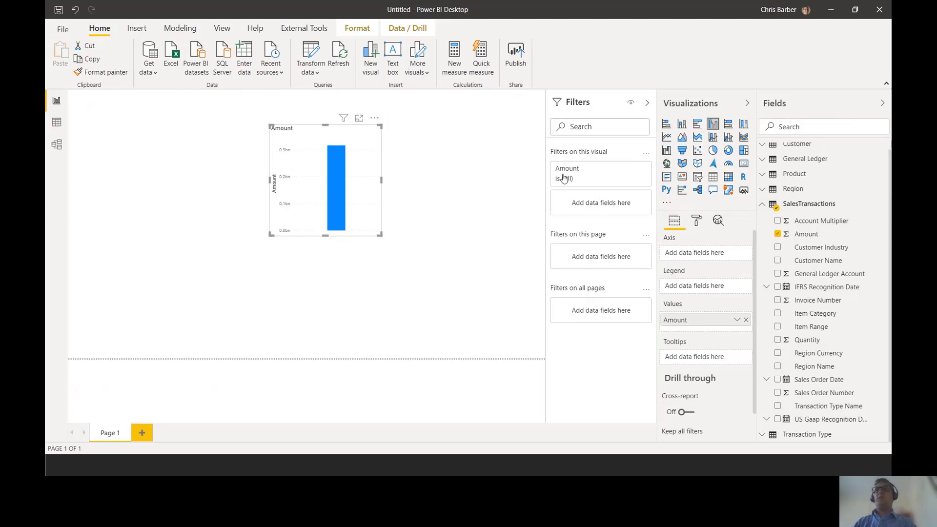
- Create a new measure with the formula Value = sum(SalesTransactions[Amount])
scroll(815, 210, up, 1)
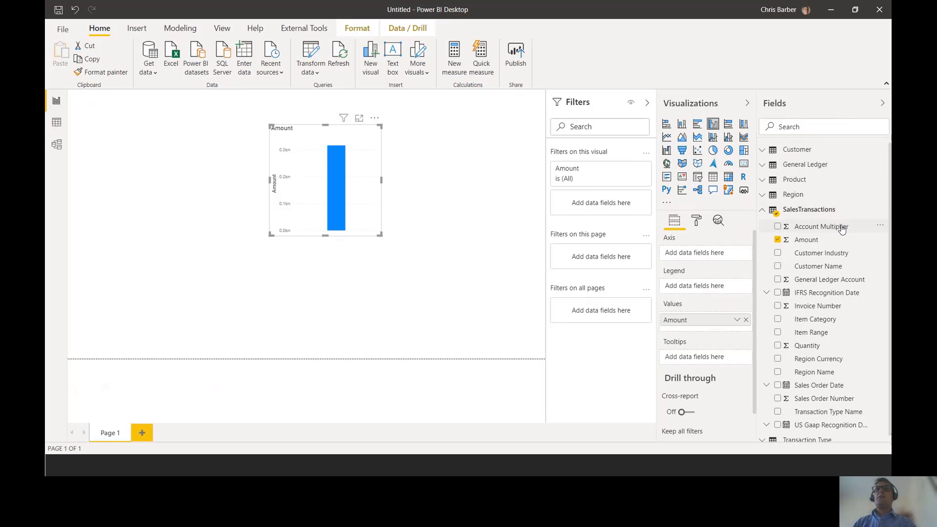
key(ctrl+2)
drag(438, 32, 481, 85)
key(Escape)
click(454, 57)
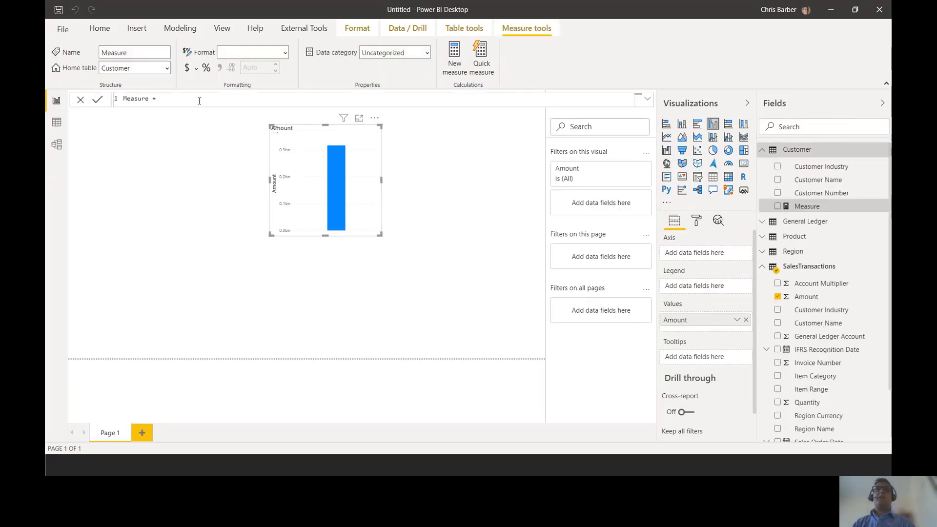
text(Val)
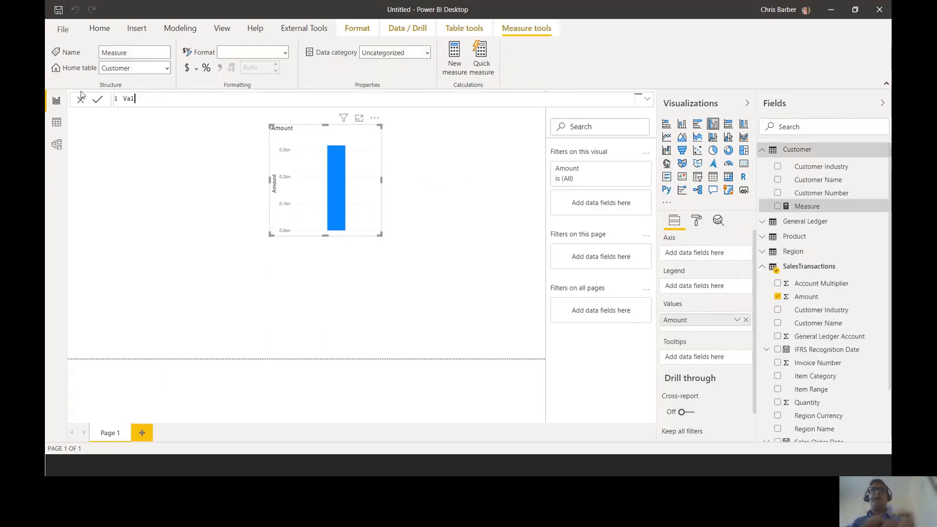
text(ue = su)
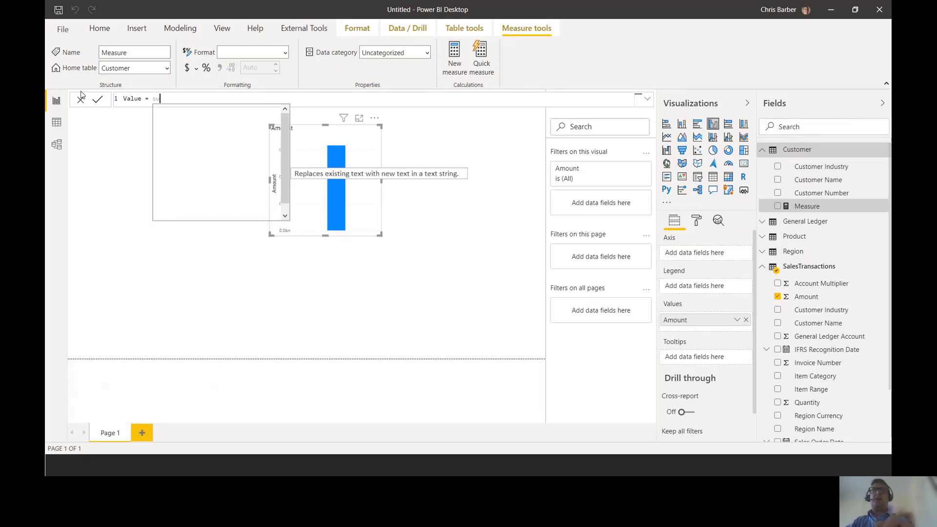
text(m(amou)
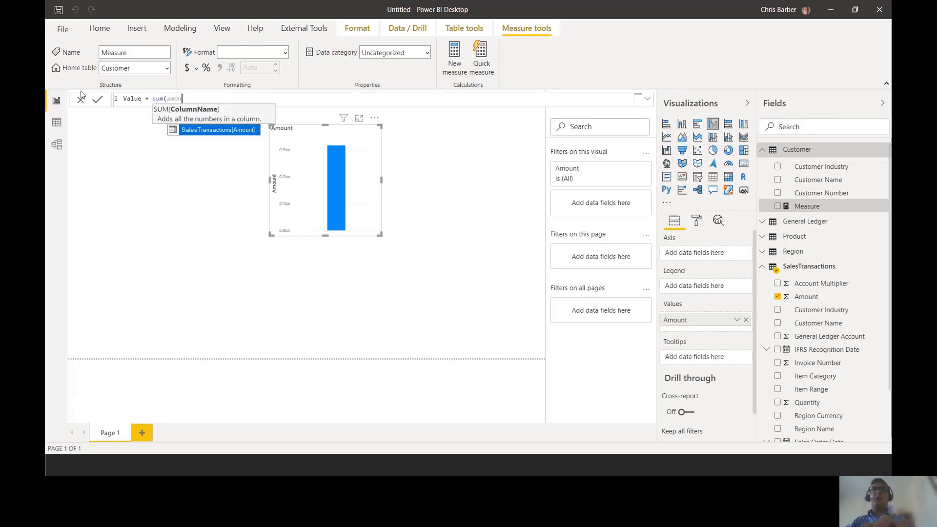
double_click(192, 132)
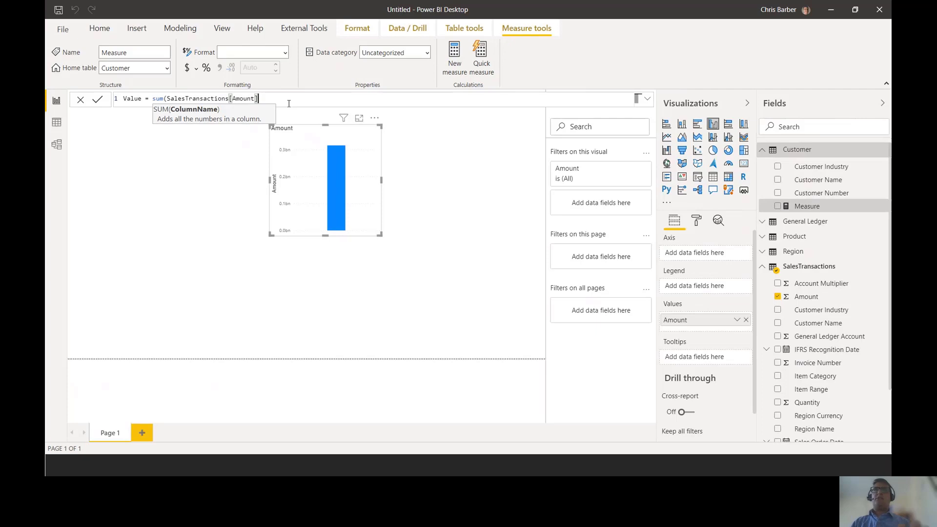
text())
- Enlarge the formula text for readability and commit the Value measure
drag(262, 98, 73, 101)
scroll(200, 103, up, 5)
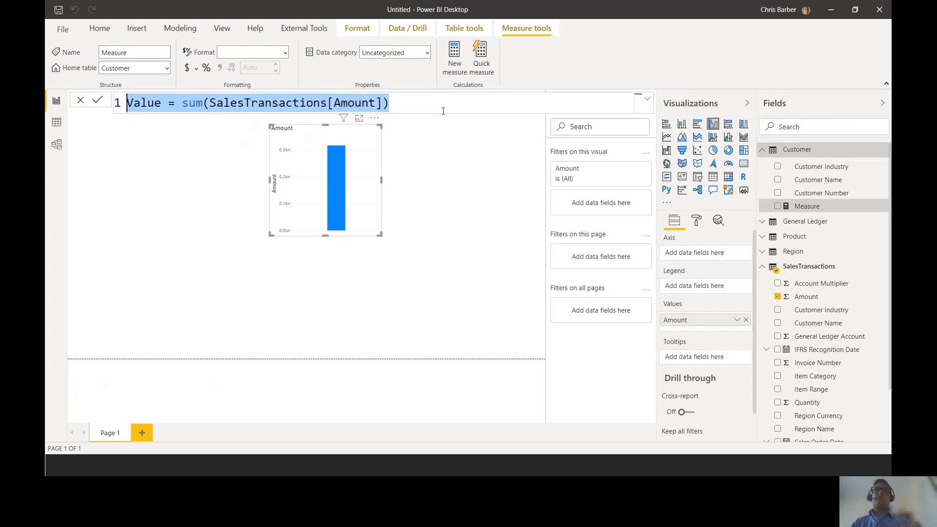
scroll(443, 111, up, 1)
click(431, 104)
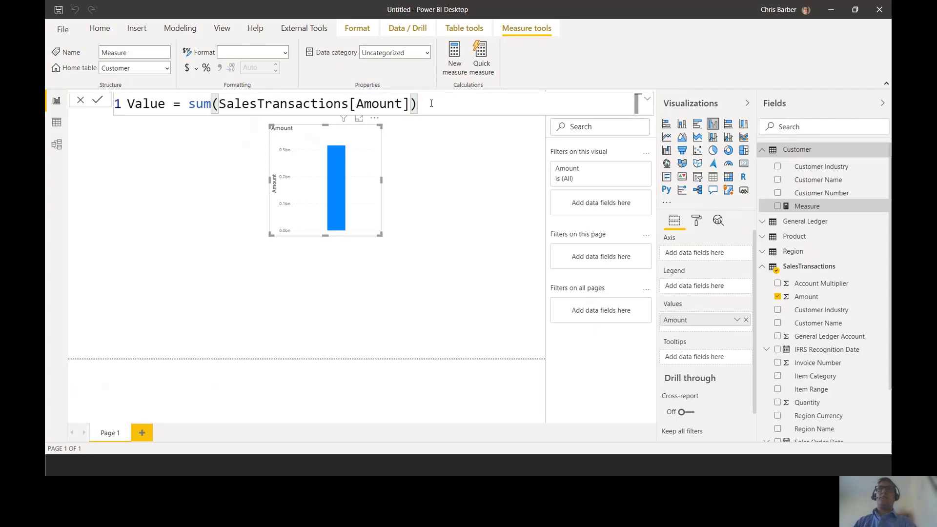
key(Return)
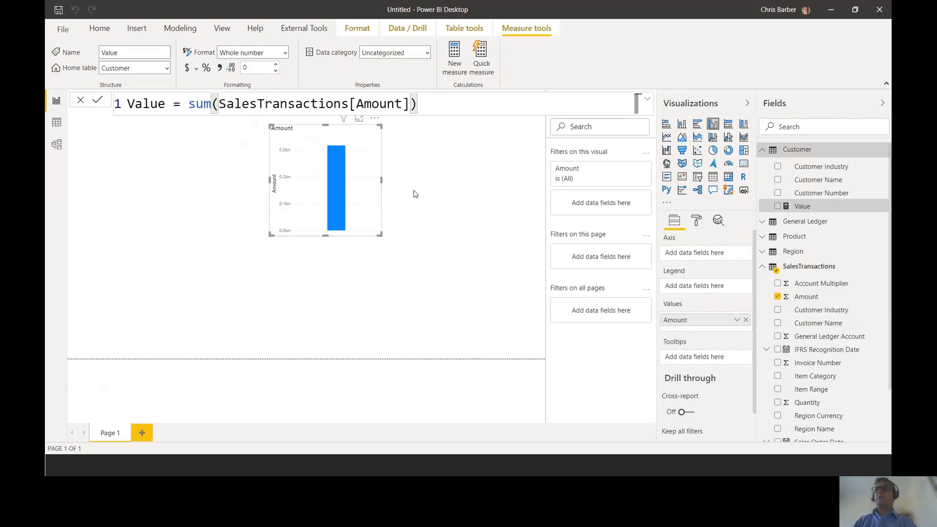
- Replace Amount with the Value measure in the column chart
click(746, 320)
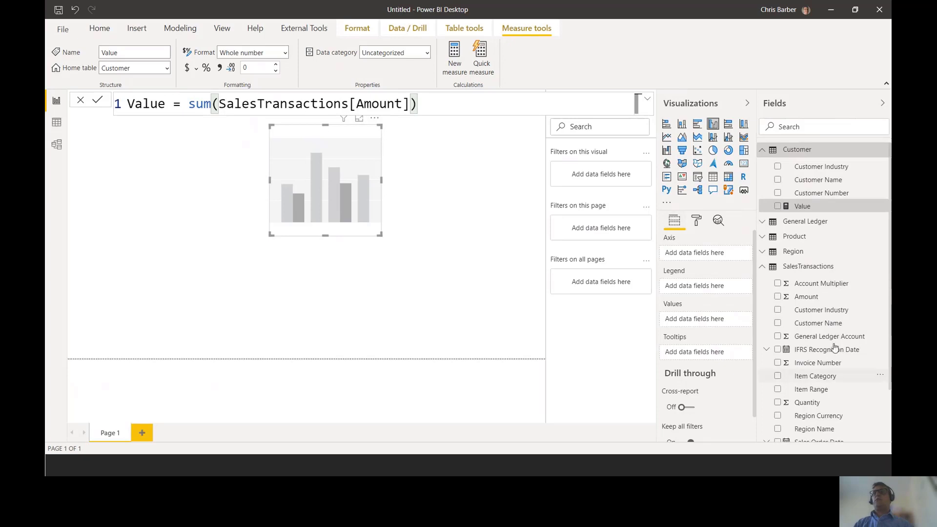
drag(801, 207, 329, 177)
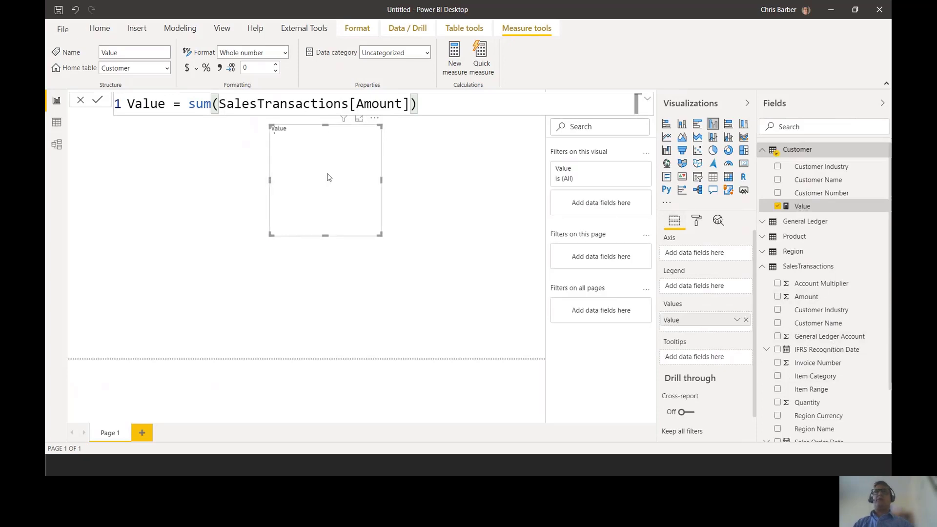
- Enlarge the column chart and put Customer Industry from the Customer table on its axis
drag(271, 235, 121, 334)
mouse_move(322, 182)
mouse_down()
mouse_move(345, 189)
mouse_move(334, 183)
mouse_up()
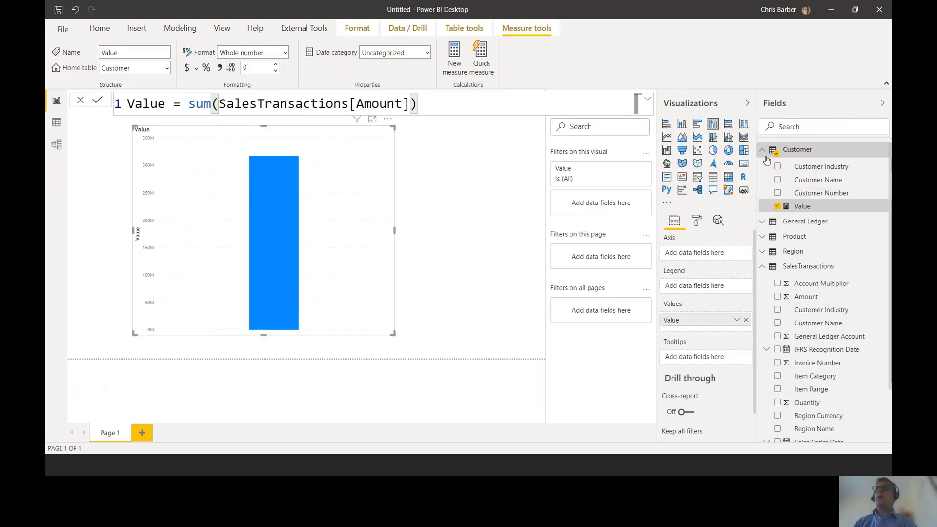
click(797, 149)
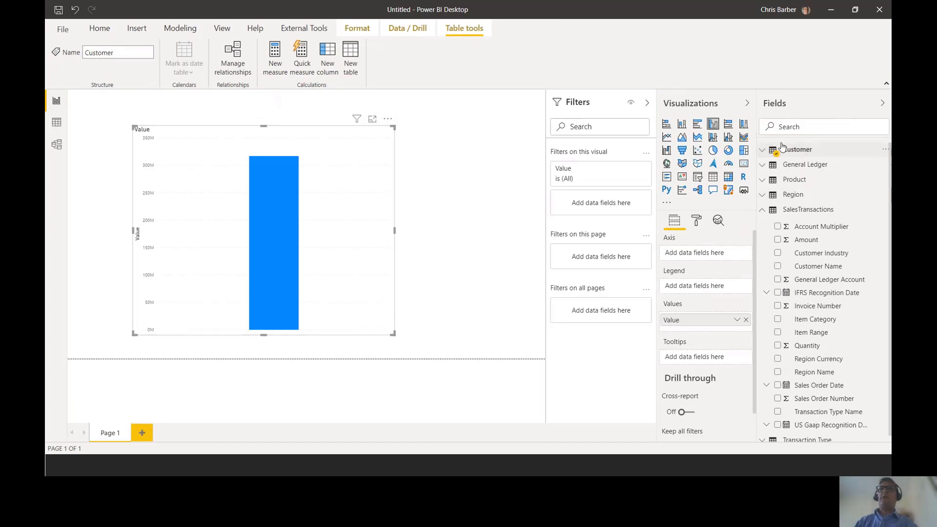
click(763, 150)
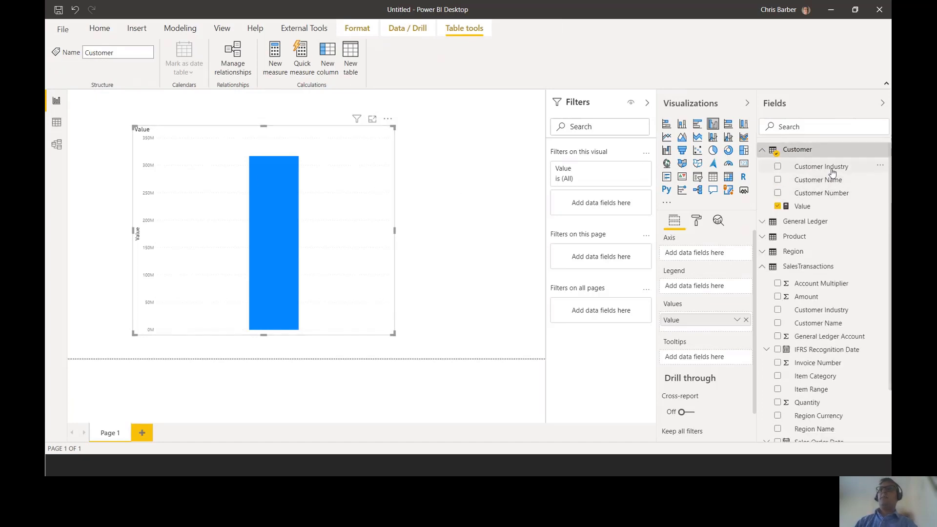
drag(832, 172, 710, 258)
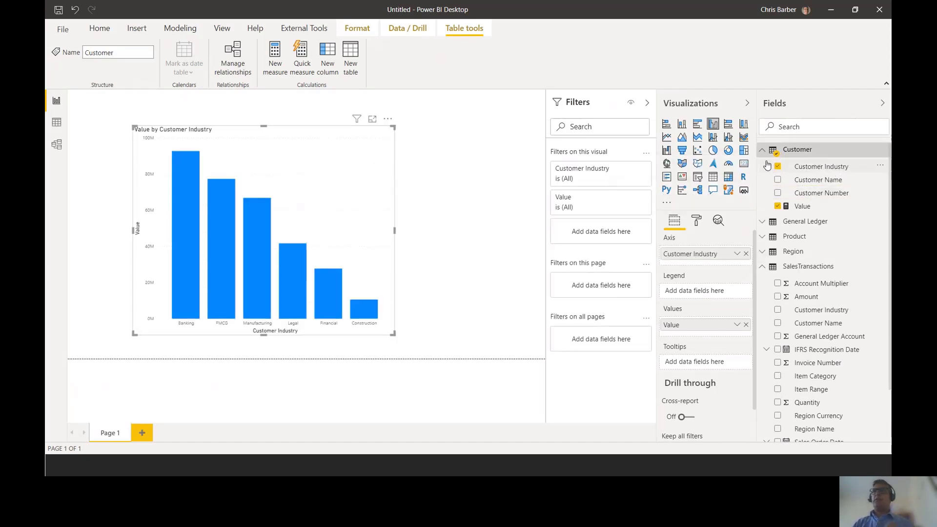
drag(761, 157, 880, 177)
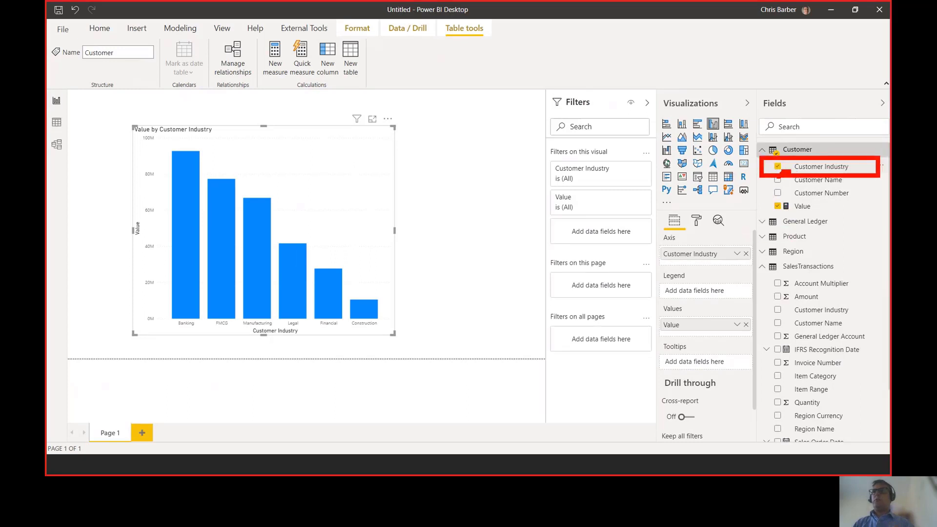
drag(784, 172, 721, 239)
mouse_move(656, 240)
mouse_down()
mouse_move(771, 254)
mouse_move(758, 265)
mouse_up()
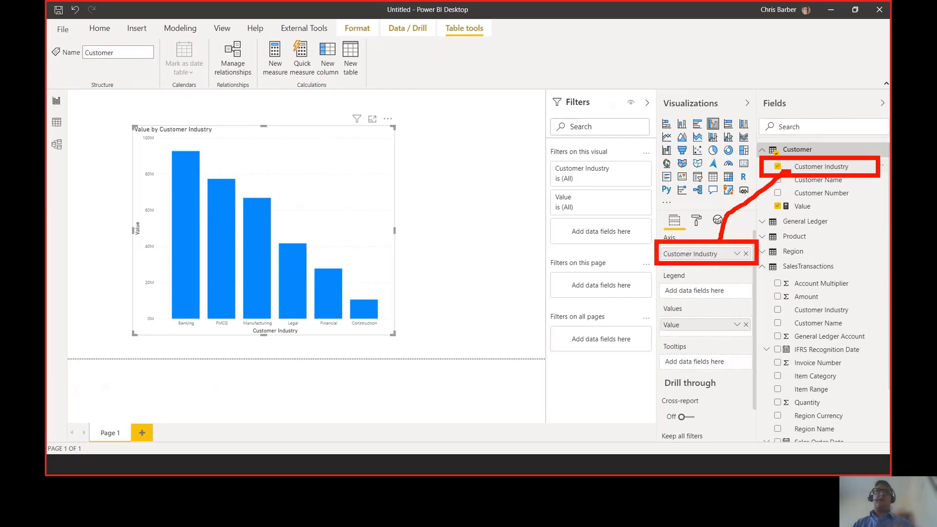
mouse_move(124, 117)
mouse_down()
mouse_move(317, 315)
mouse_move(416, 342)
mouse_up()
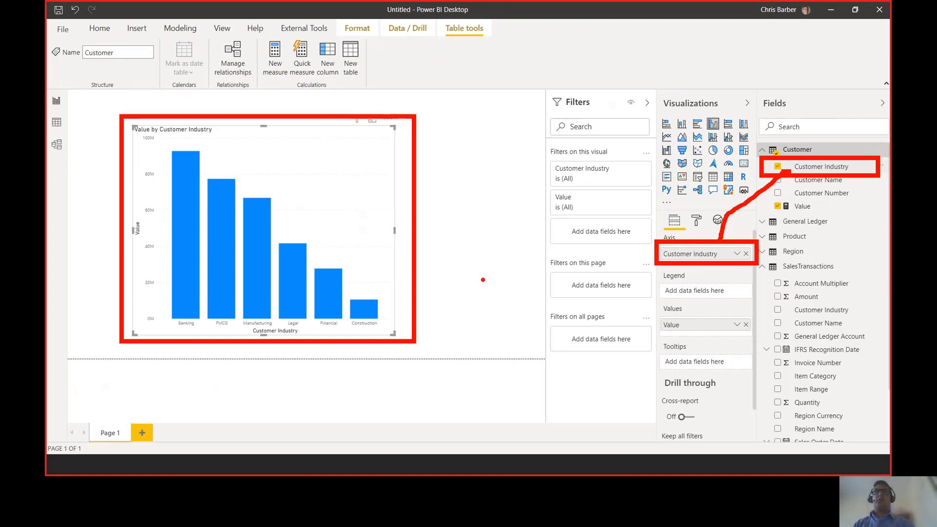
key(Escape)
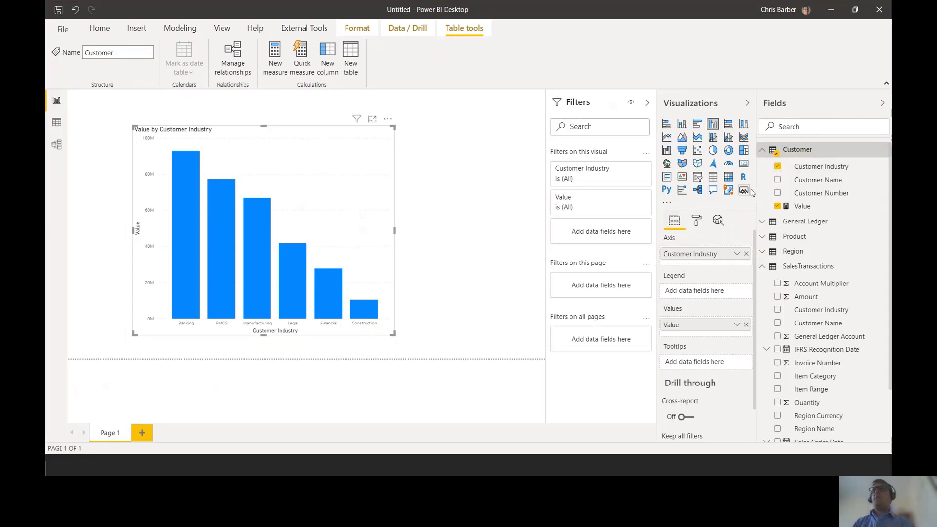
- Add Region and Region Name from the Region table to the chart's axis, placing Region Name first
click(764, 256)
scroll(801, 220, down, 2)
drag(809, 218, 709, 253)
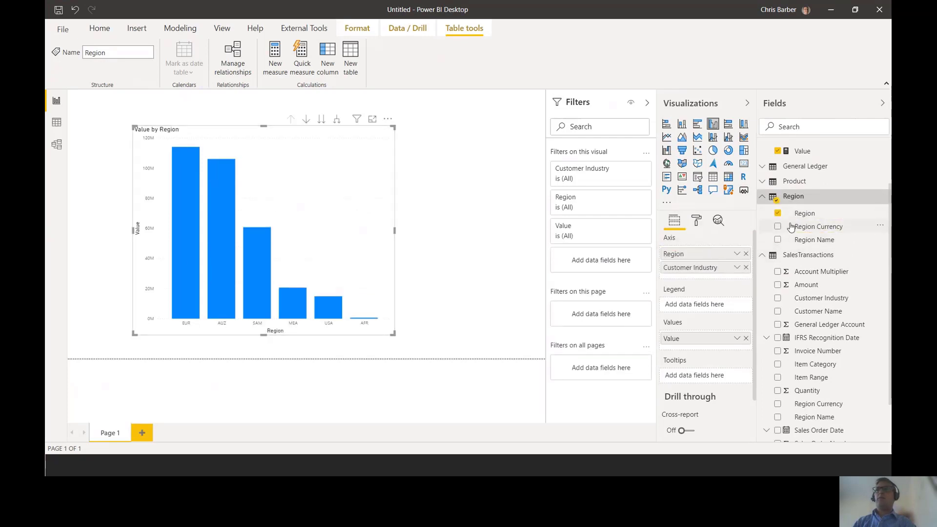
drag(829, 242, 725, 259)
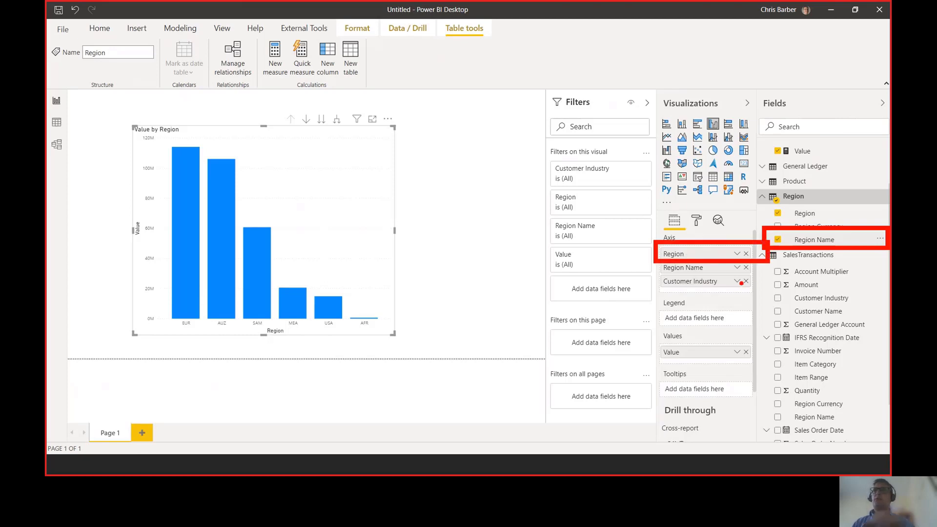
drag(711, 251, 708, 269)
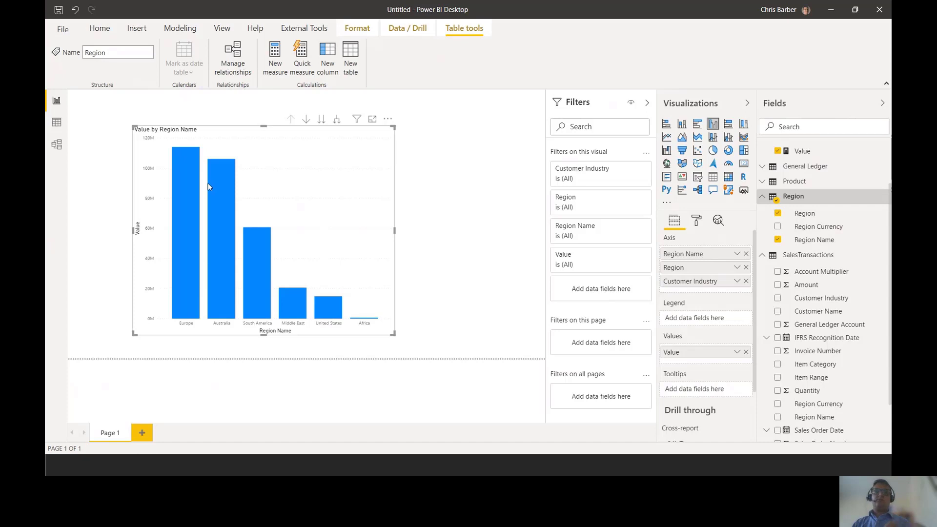
drag(153, 307, 399, 332)
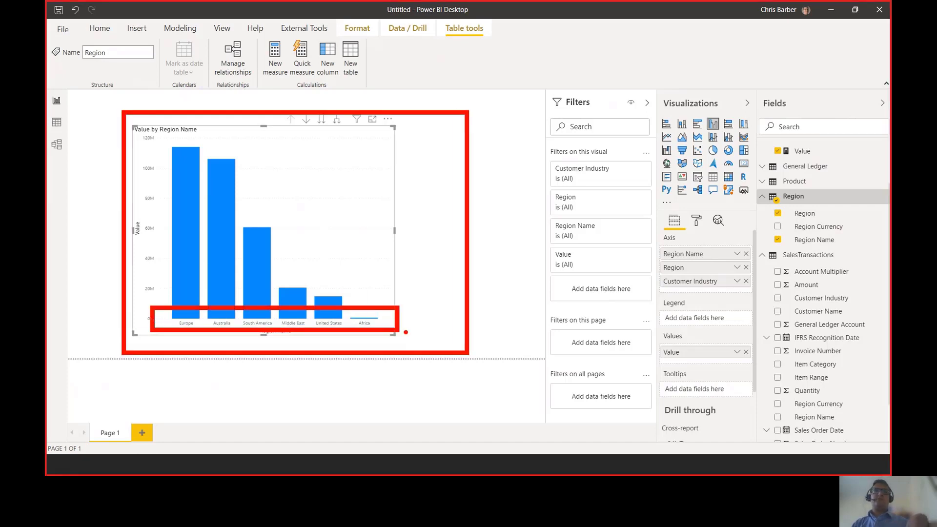
key(Escape)
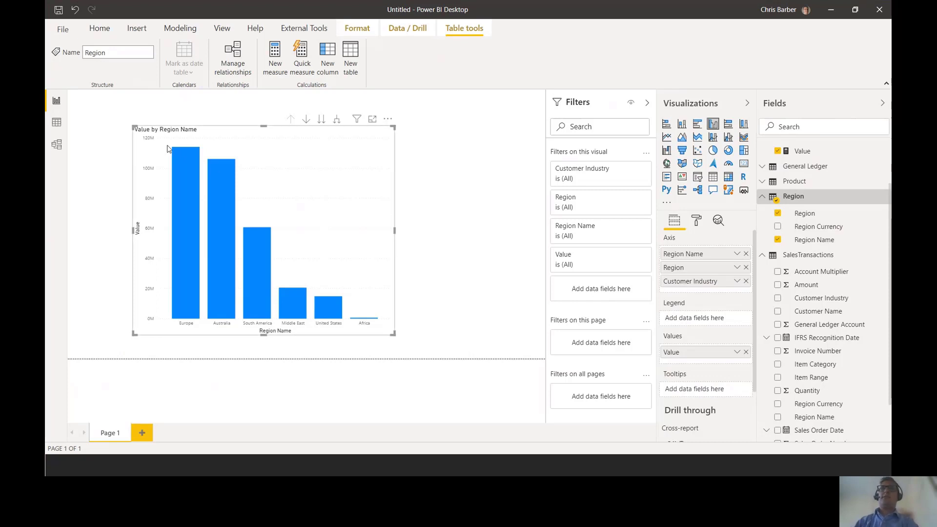
- In the model view, rearrange the Transaction Type, Region, Customer and General Ledger tables into a star around SalesTransactions
click(56, 145)
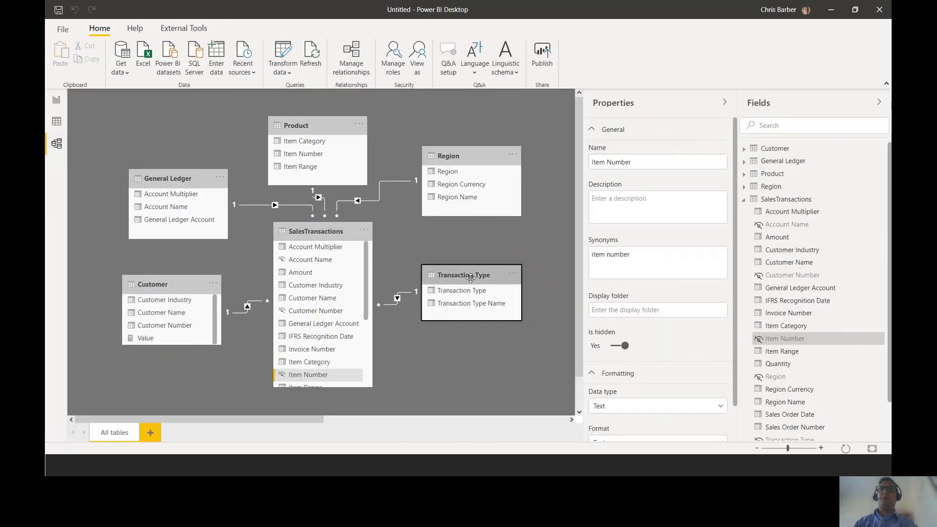
drag(452, 161, 450, 182)
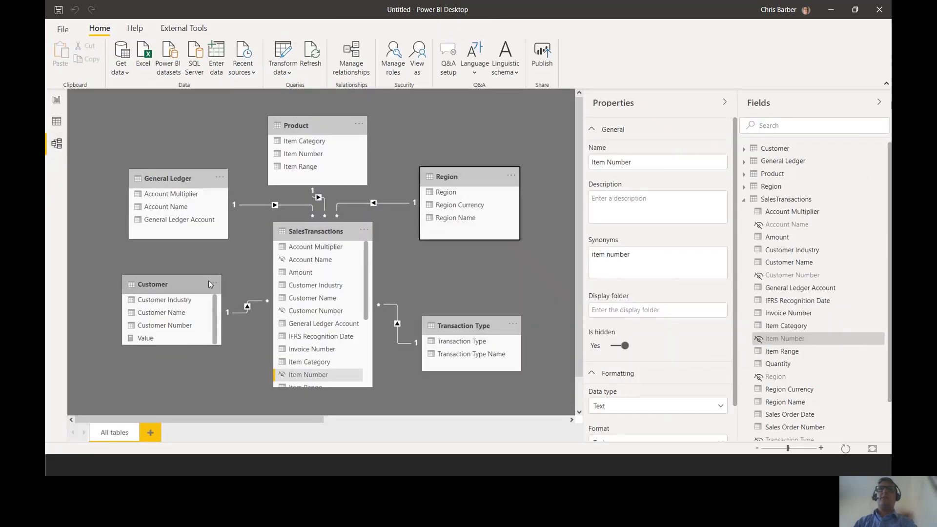
drag(209, 280, 205, 309)
click(173, 181)
drag(173, 181, 166, 199)
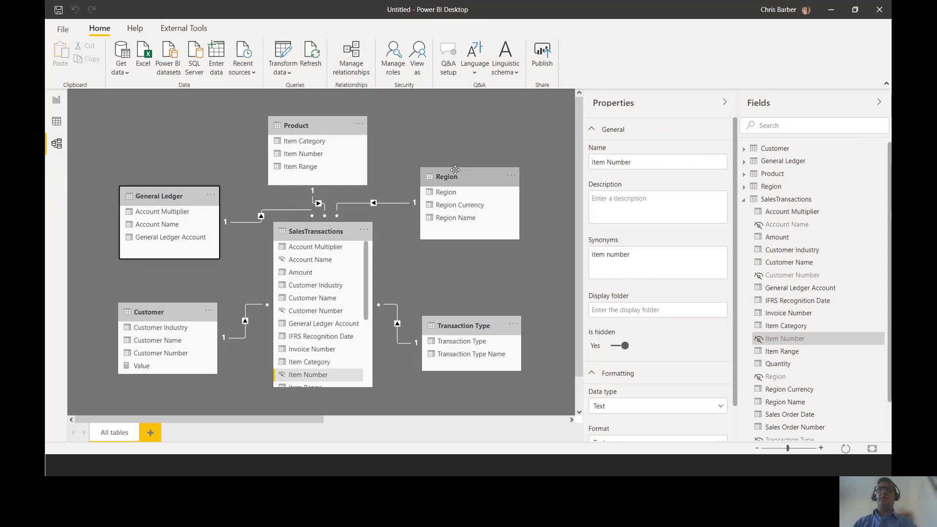
drag(445, 177, 452, 207)
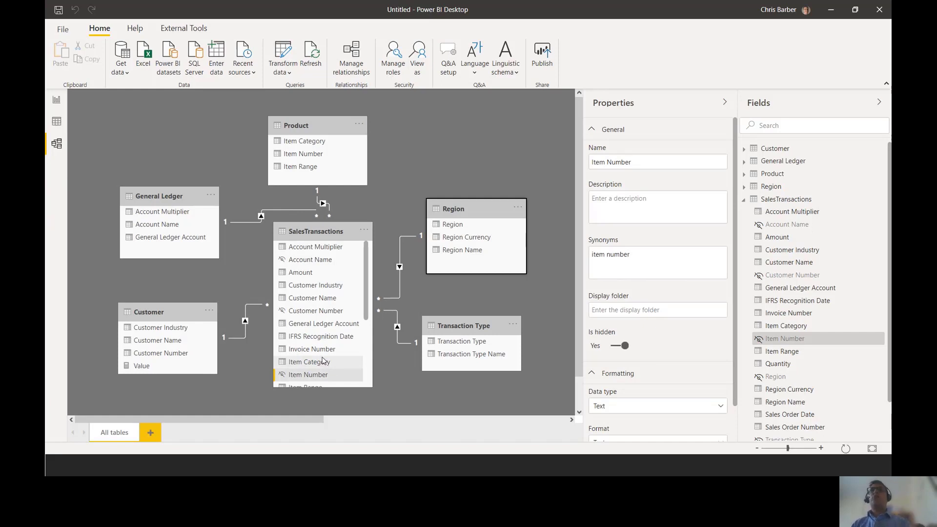
key(alt+Tab)
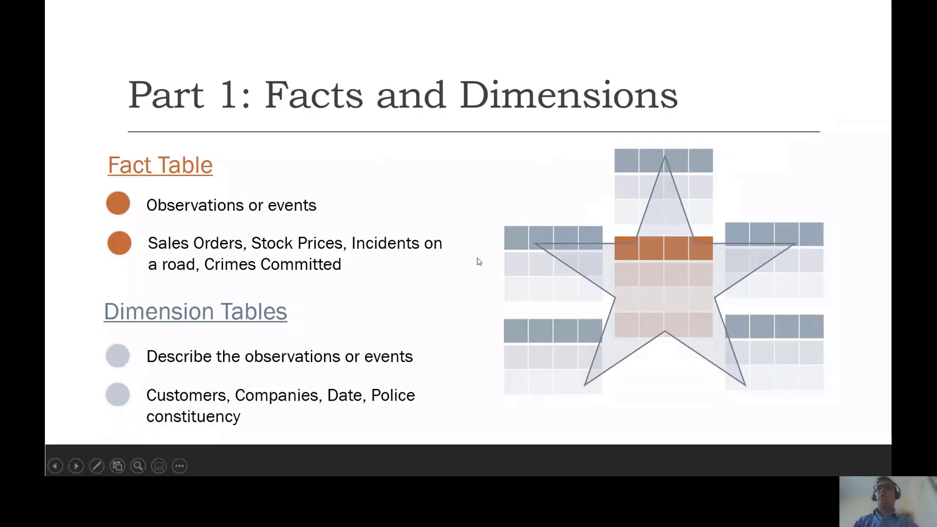
key(Right)
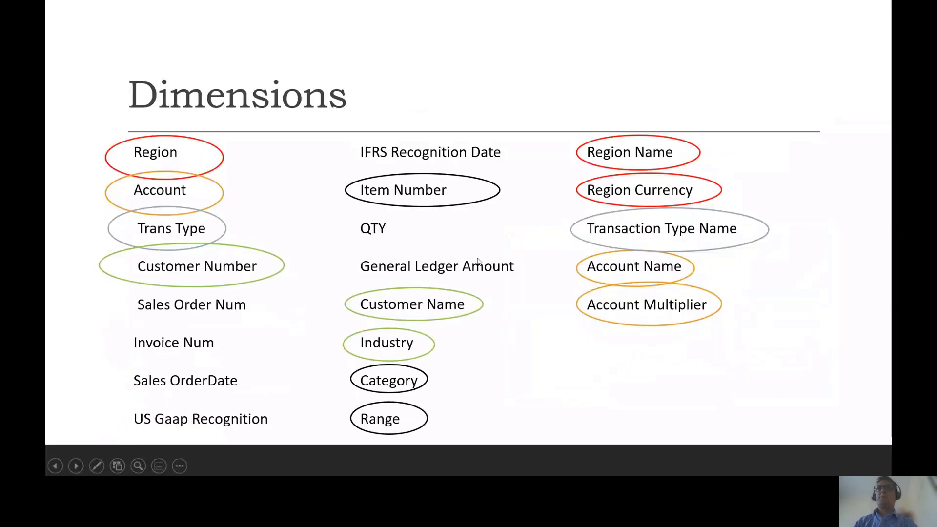
key(Right)
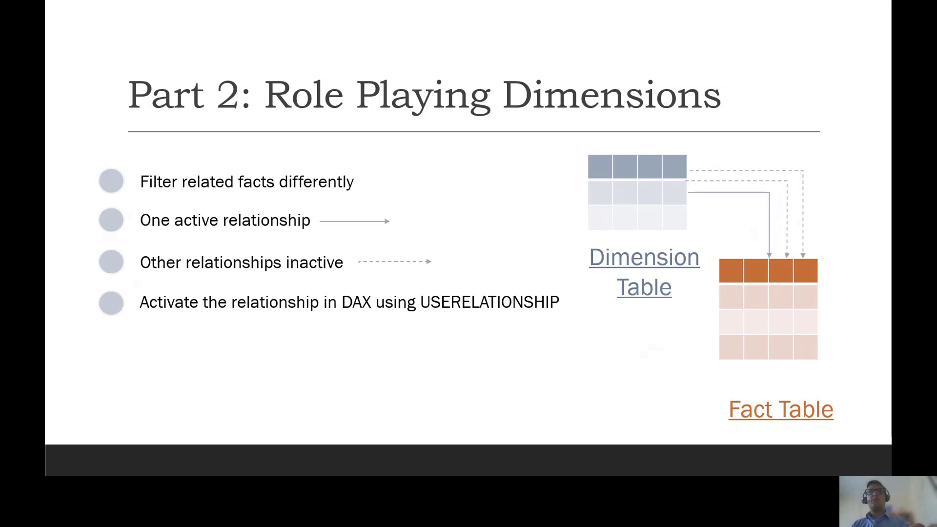
key(alt+Tab)
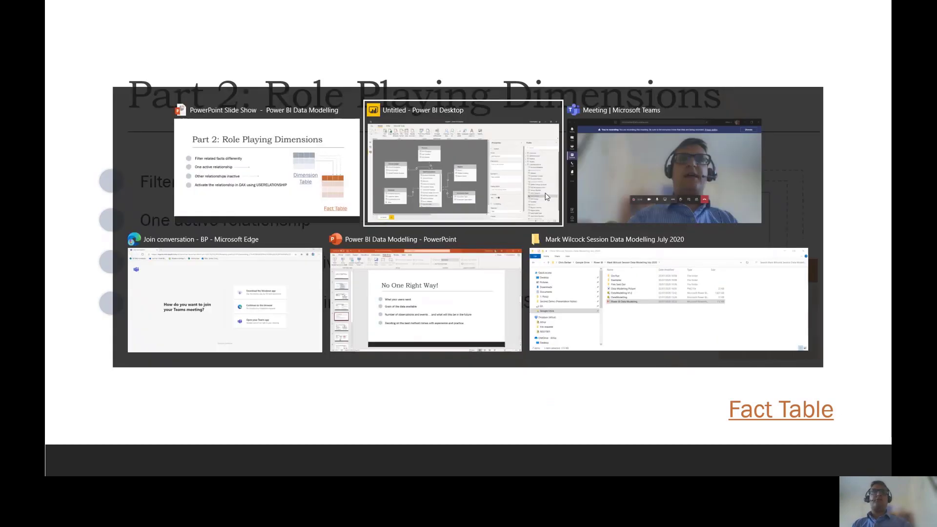
key(ctrl+2)
drag(136, 404, 171, 454)
key(Escape)
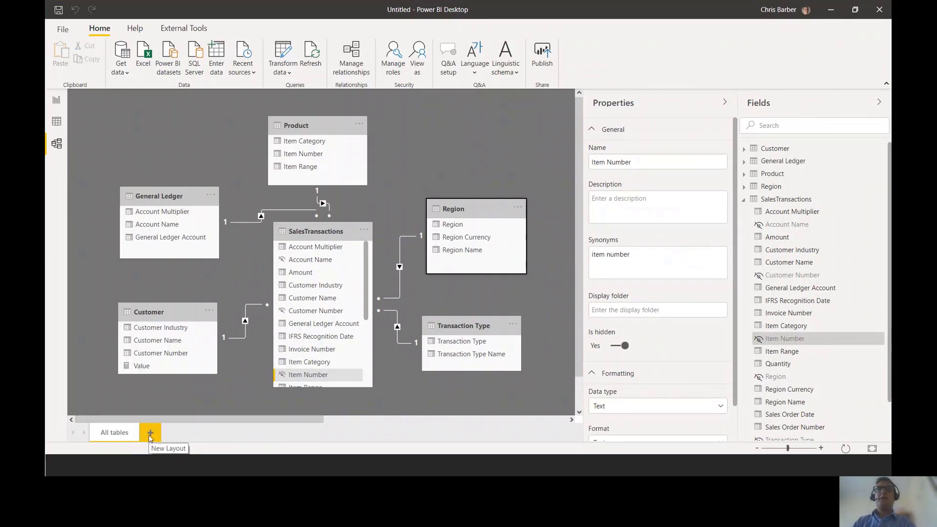
- Create a new model layout and name it Role Playing Dimension
click(150, 434)
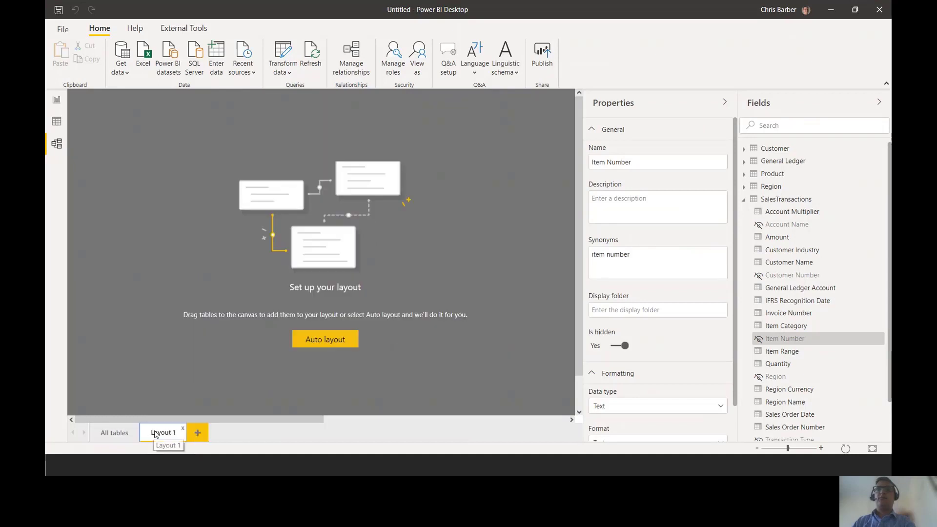
right_click(155, 435)
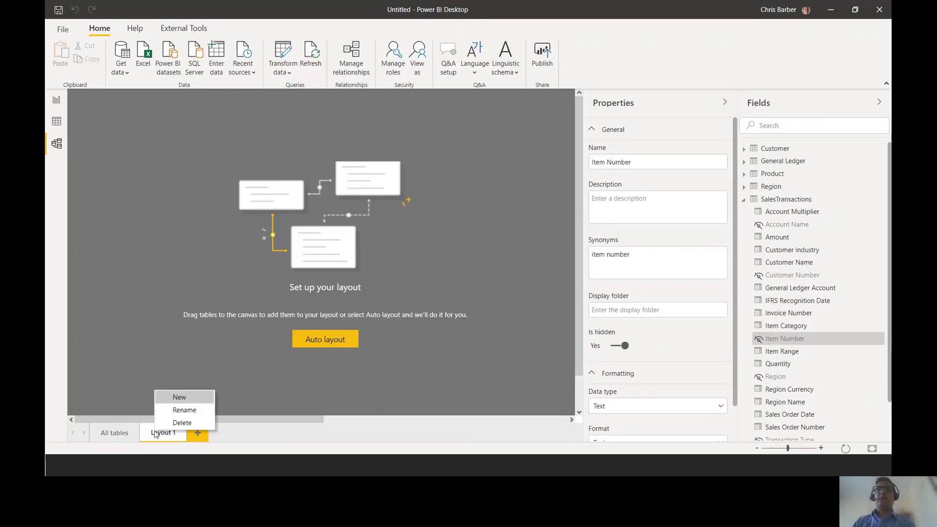
click(176, 411)
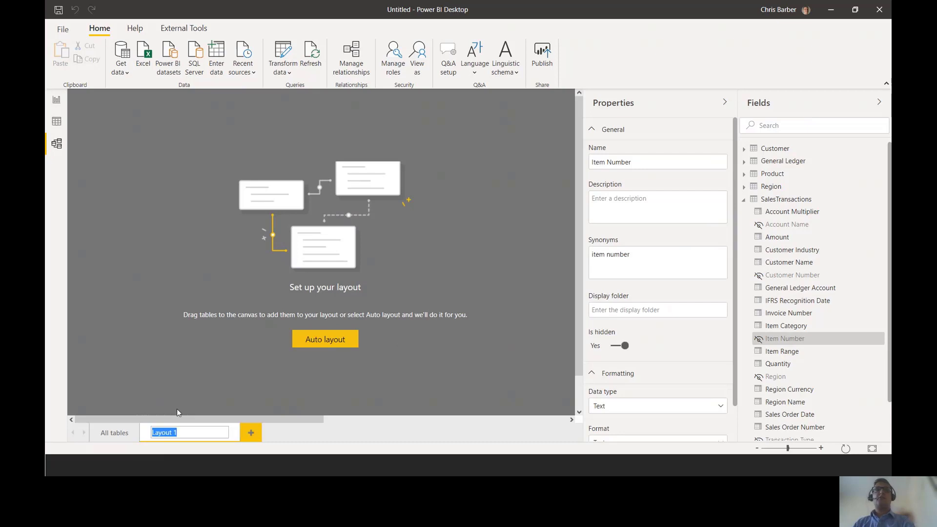
text(Role Pl)
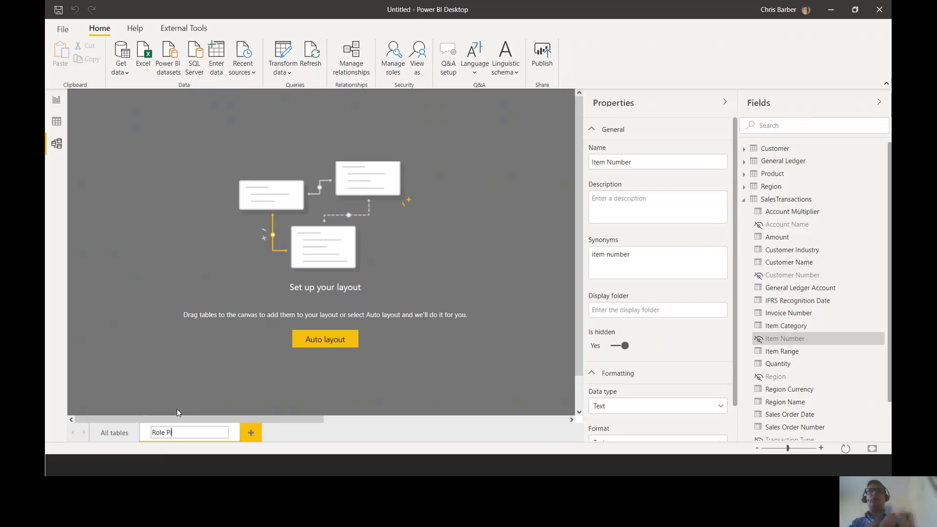
text(aying Dimension)
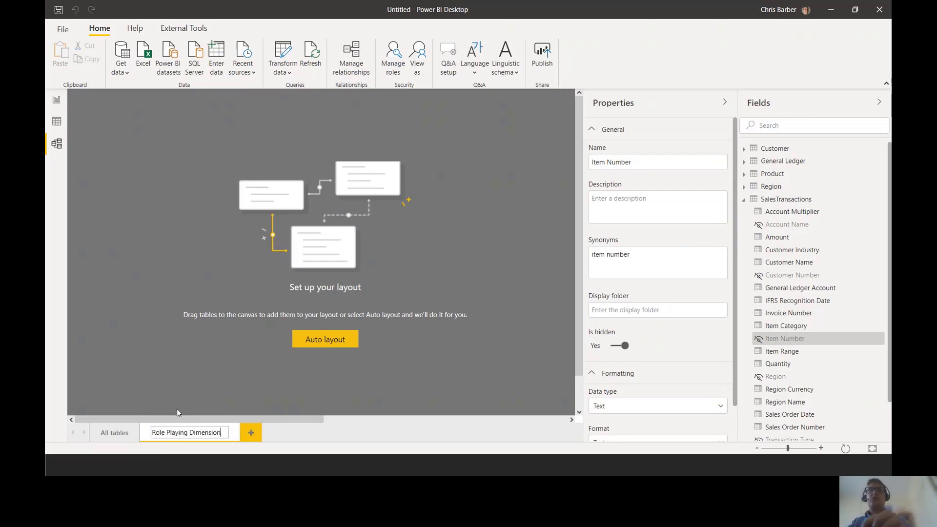
key(Return)
- Place the SalesTransactions table on the new layout, lengthen it to show more columns and collapse its field list
drag(787, 200, 201, 169)
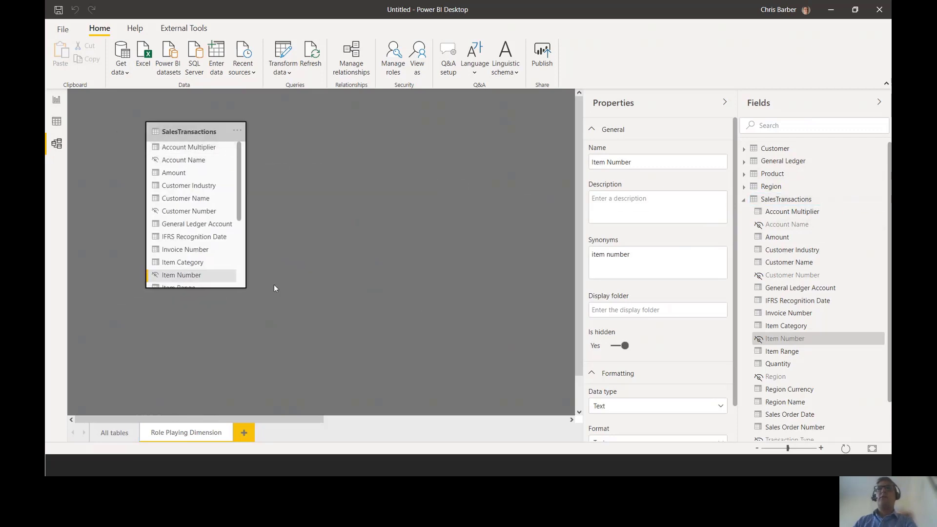
drag(245, 288, 244, 404)
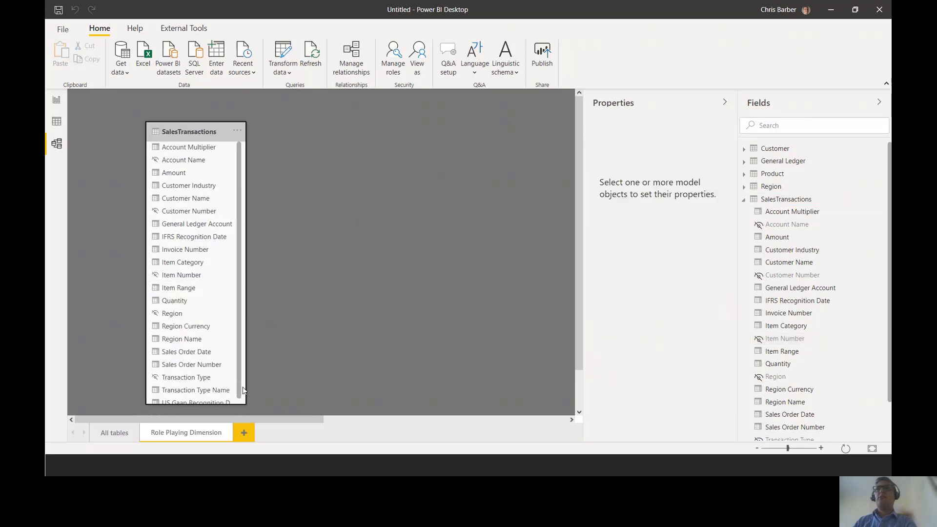
click(744, 200)
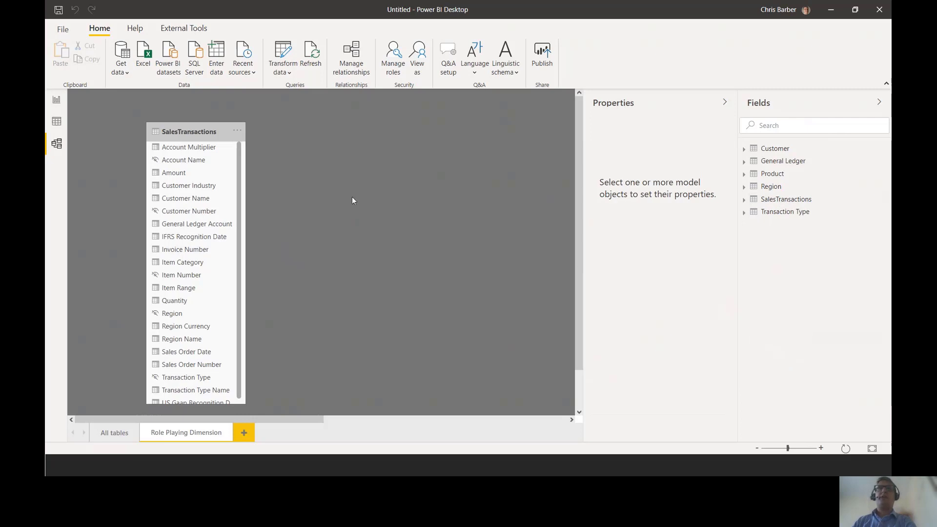
- Connect to Date.csv as a Text/CSV source and open it for transformation in Power Query Editor
click(122, 72)
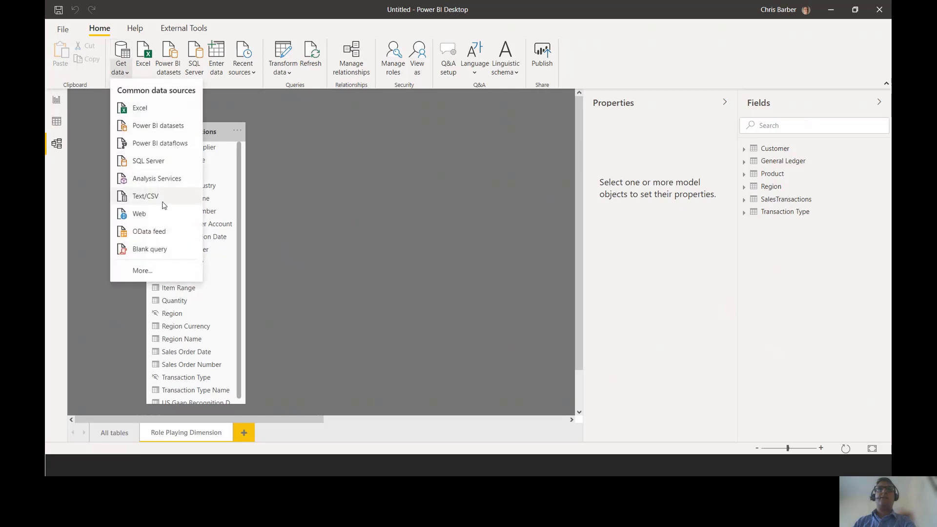
click(146, 196)
double_click(274, 130)
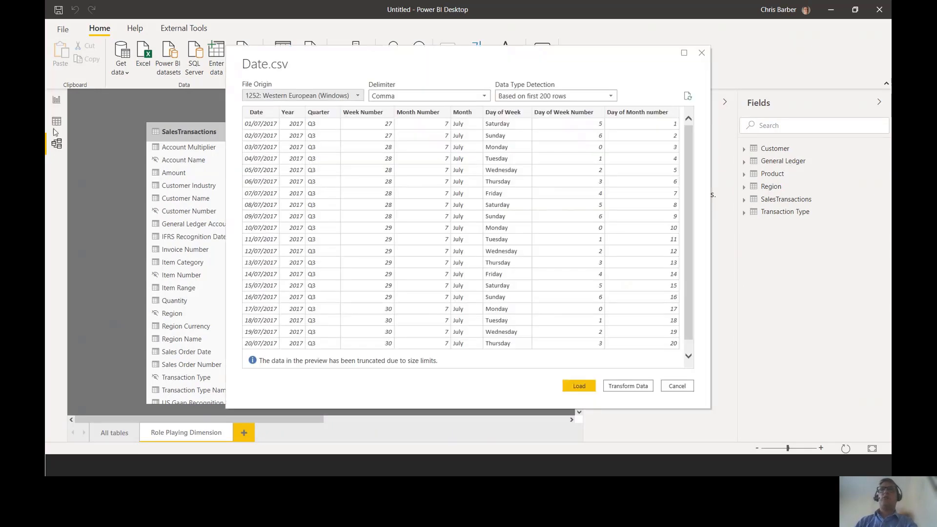
click(627, 387)
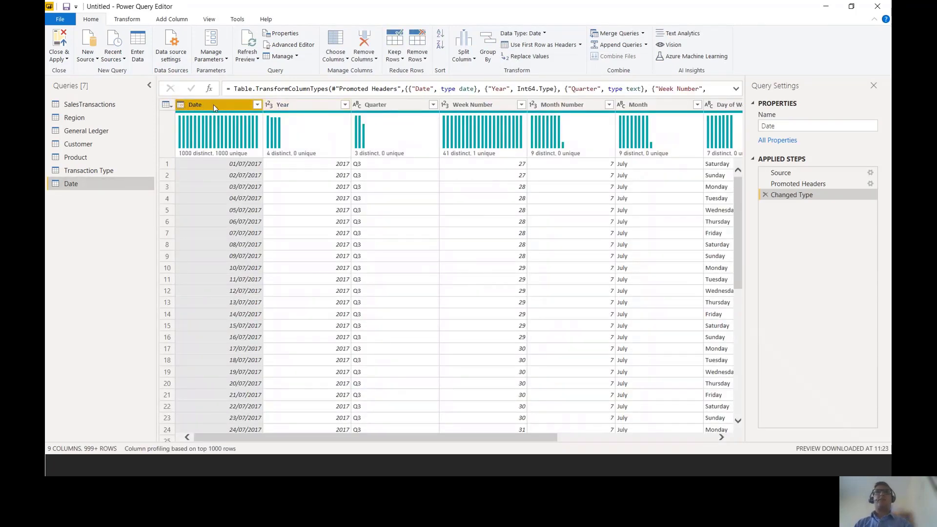
- Examine the Date query's Year, Quarter, Week Number and Month Number columns and the remaining columns beyond them
click(318, 105)
click(391, 105)
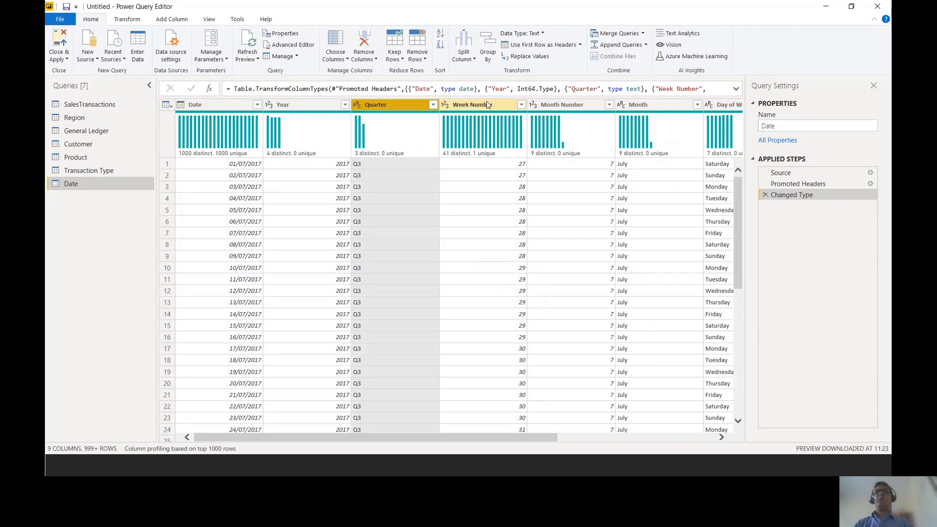
click(488, 105)
click(565, 108)
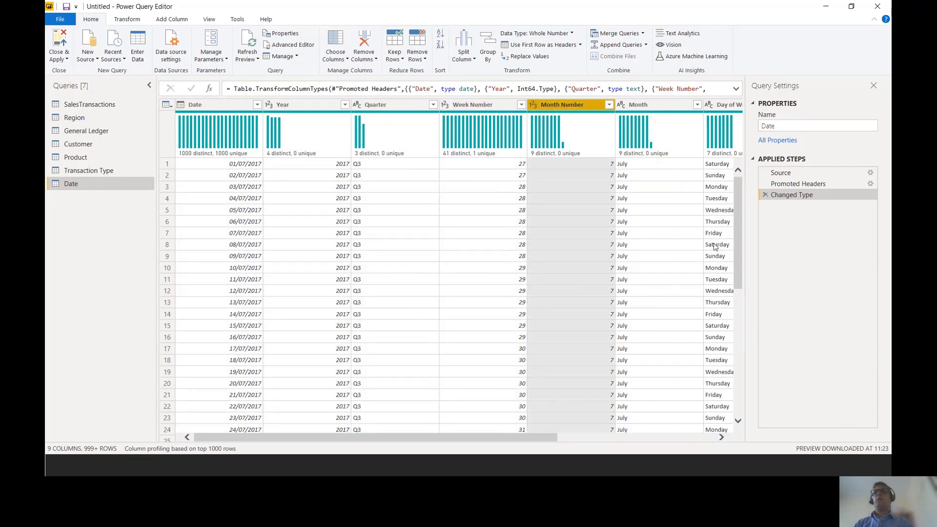
drag(538, 441, 379, 438)
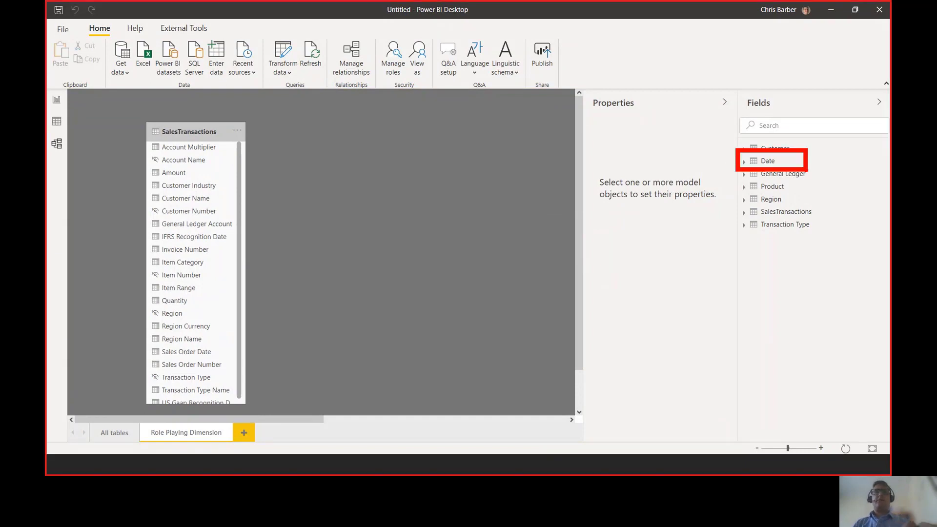
- Place the Date table beside SalesTransactions on the Role Playing Dimension layout, then reposition and widen SalesTransactions to show its full column names
drag(784, 166, 413, 180)
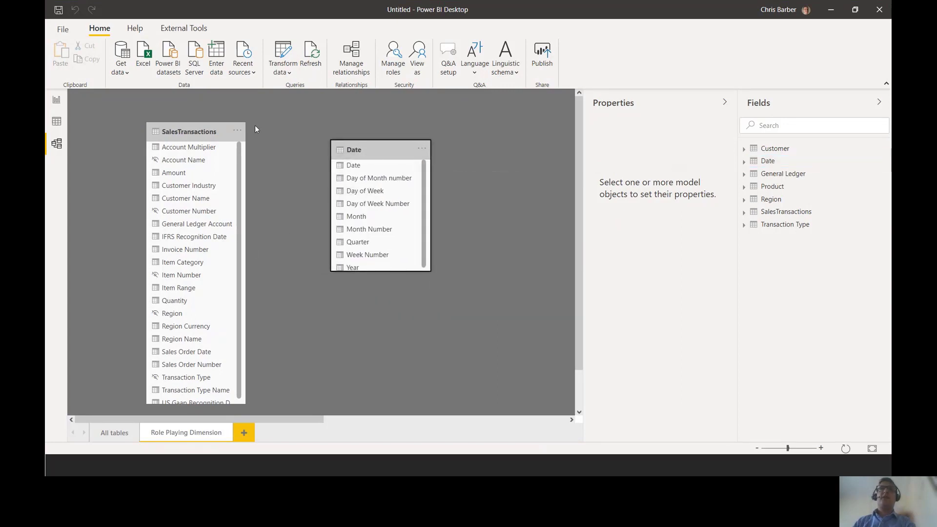
drag(208, 130, 226, 125)
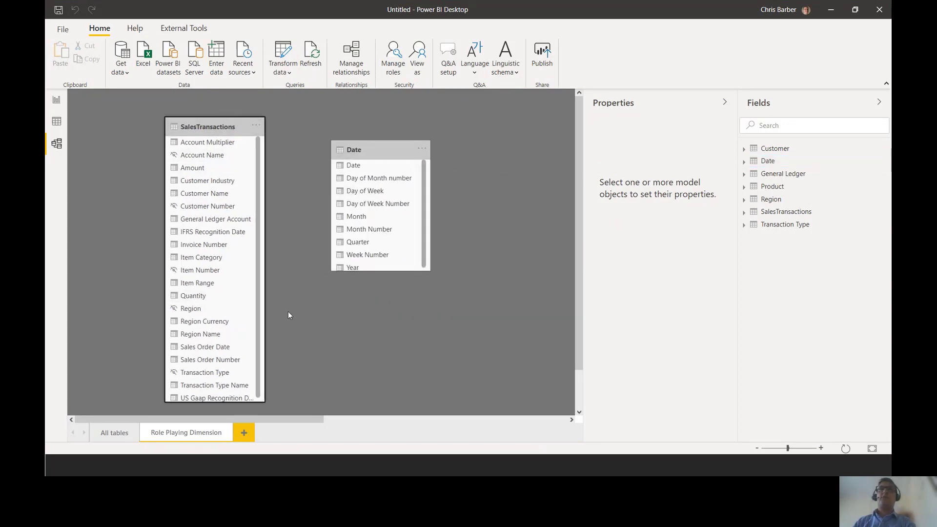
drag(264, 399, 318, 398)
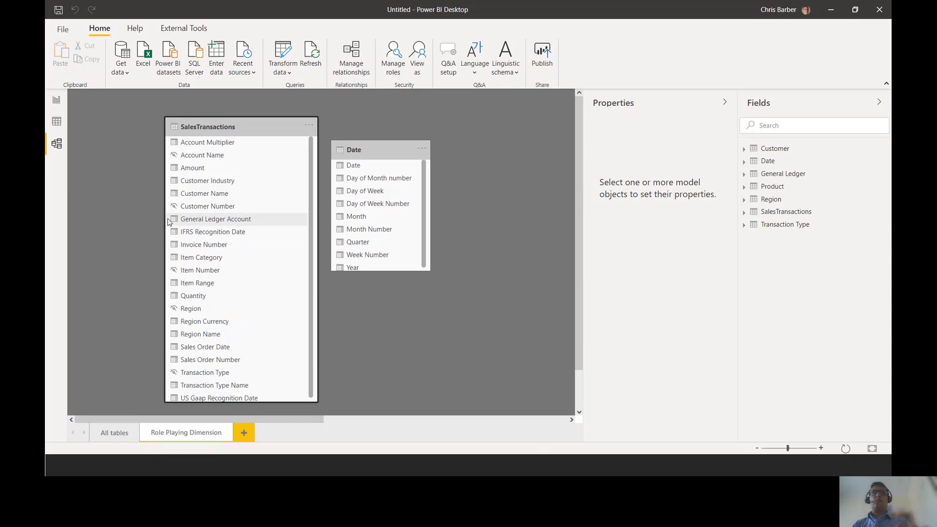
key(ctrl+2)
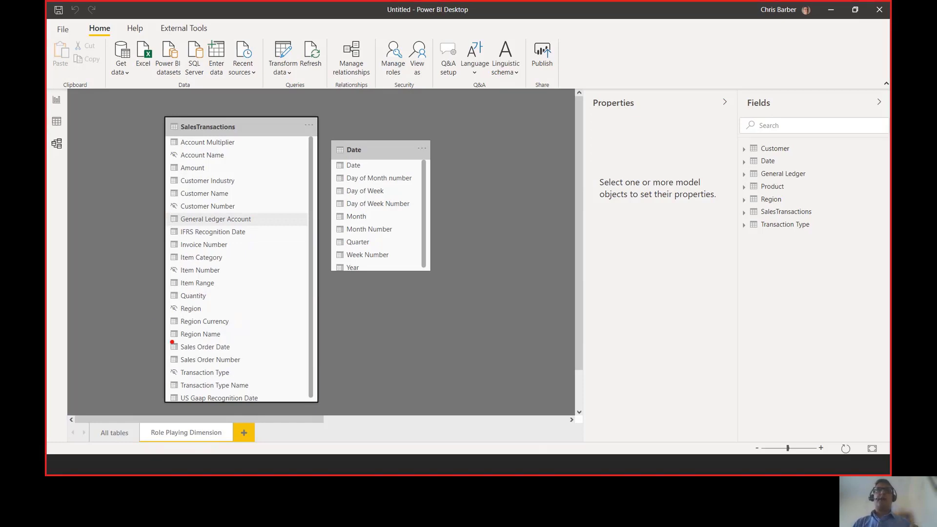
drag(331, 157, 431, 172)
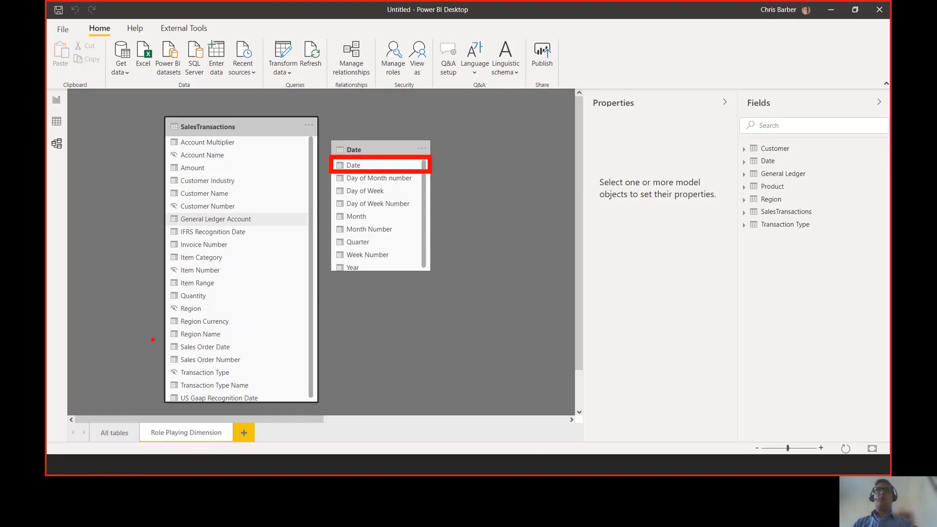
mouse_move(155, 337)
mouse_down()
mouse_move(260, 353)
mouse_move(264, 362)
mouse_up()
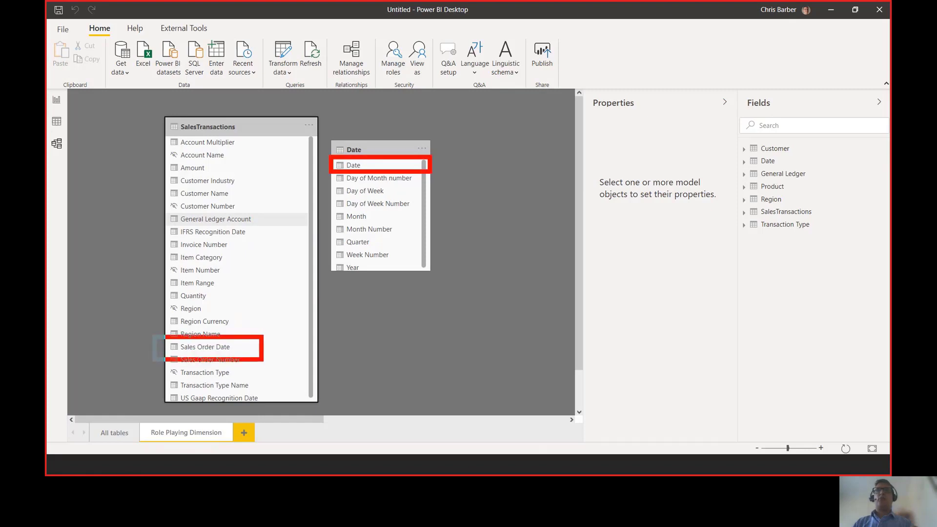
drag(155, 222, 274, 241)
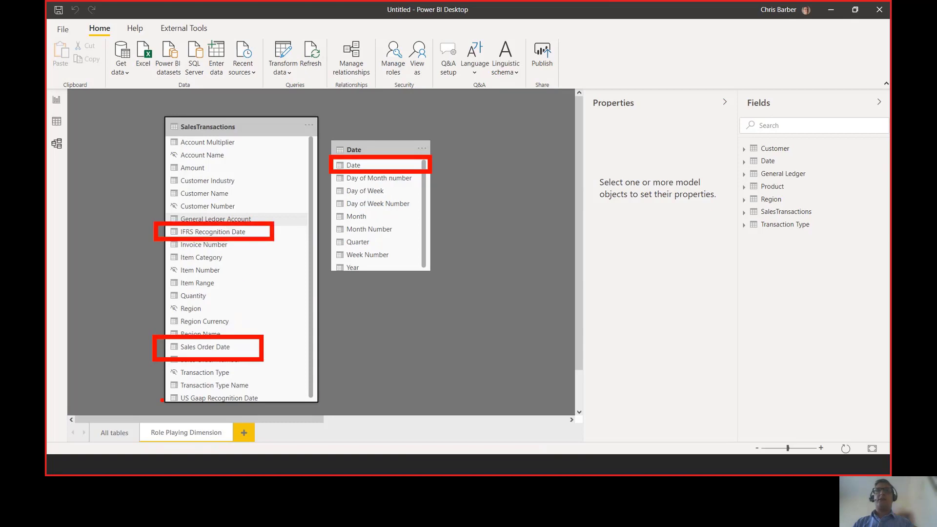
drag(157, 385, 283, 408)
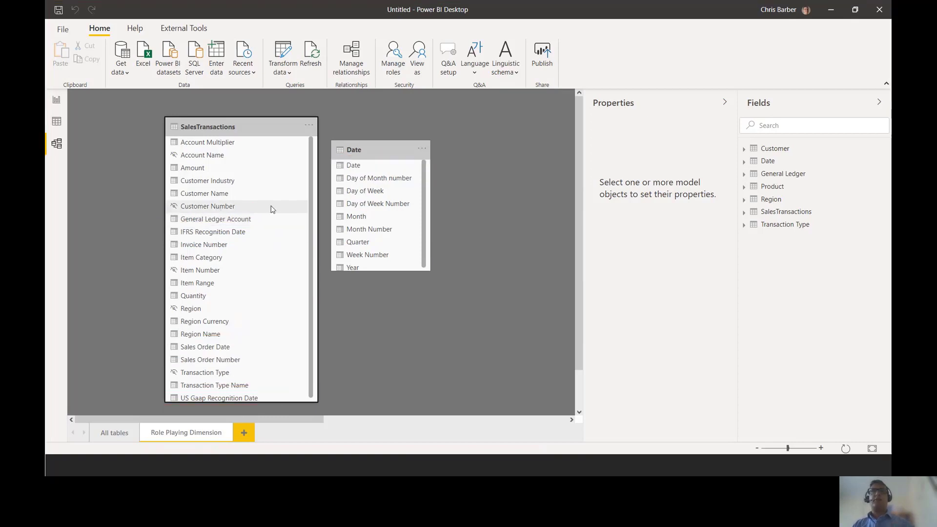
- Relate the Date table's Date column to Sales Order Date and to IFRS Recognition Date in SalesTransactions
mouse_move(388, 151)
mouse_down()
mouse_move(464, 158)
mouse_move(230, 347)
mouse_up()
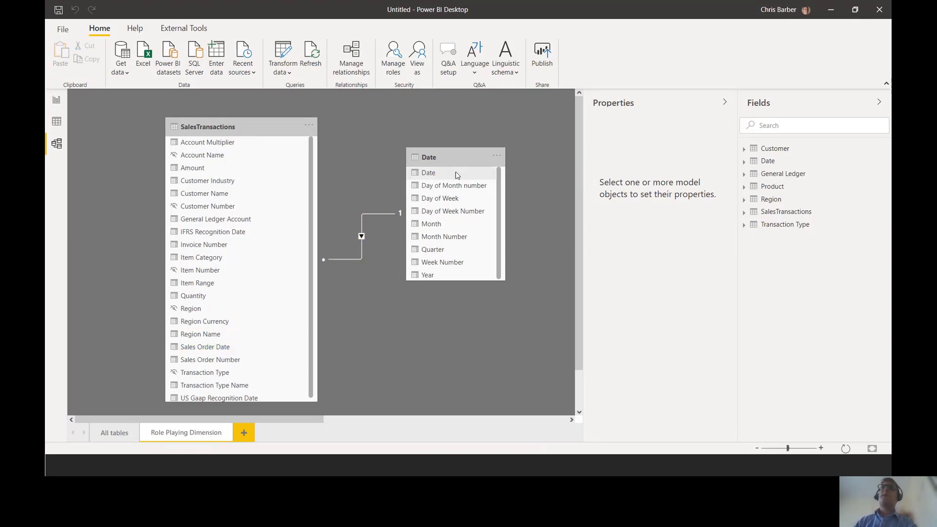
drag(458, 174, 247, 237)
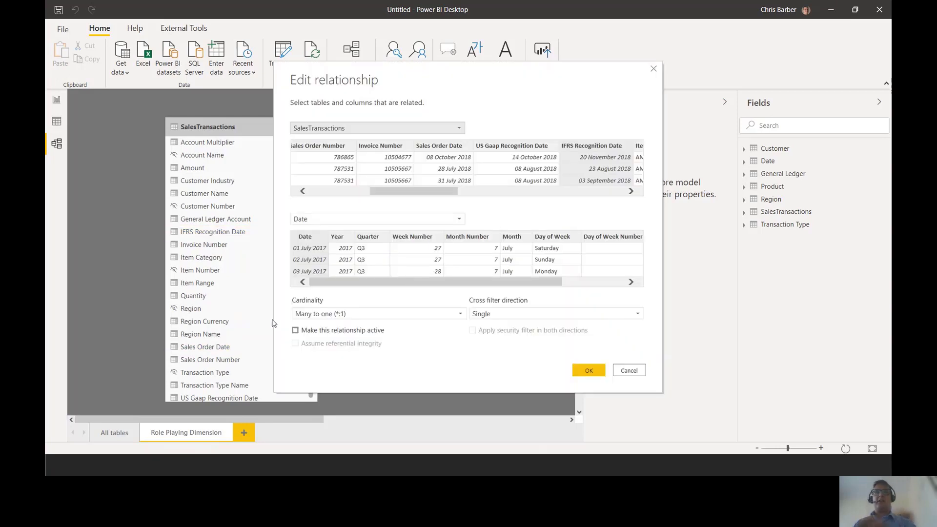
- Try to make the relationship between Date and IFRS Recognition Date active
key(ctrl+2)
drag(279, 320, 404, 339)
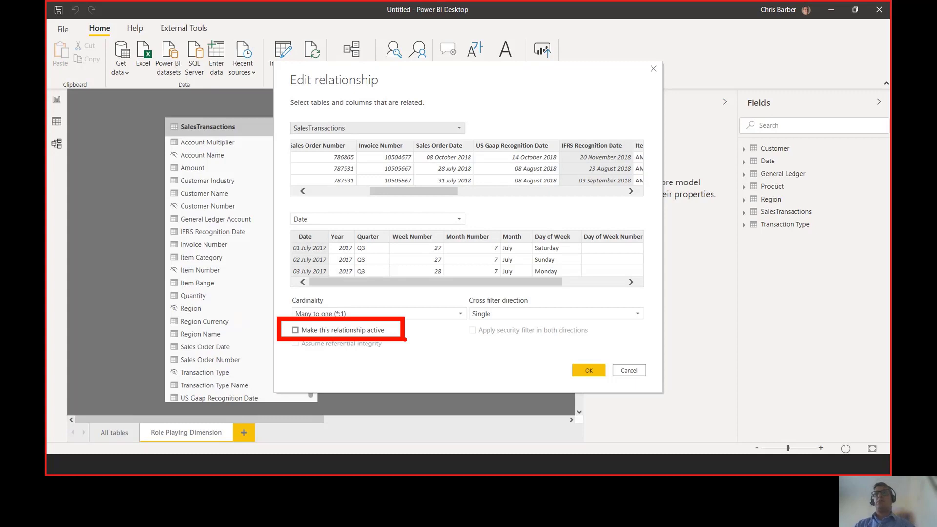
click(295, 331)
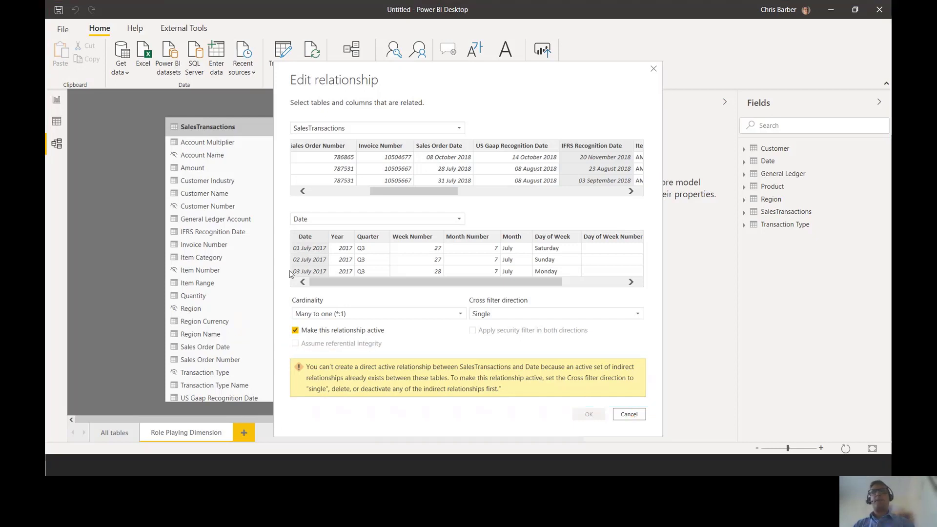
click(619, 418)
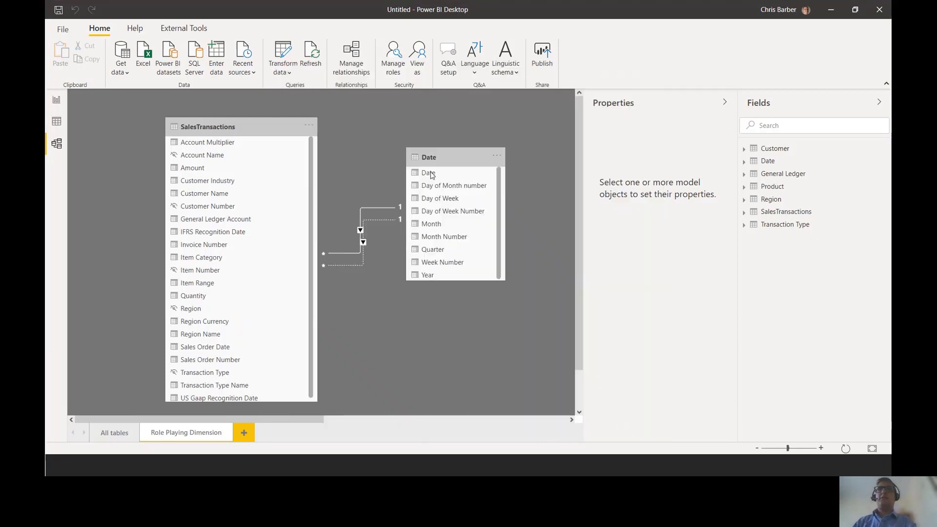
- Relate the Date table's Date column to US Gaap Recognition Date in SalesTransactions
drag(429, 174, 266, 396)
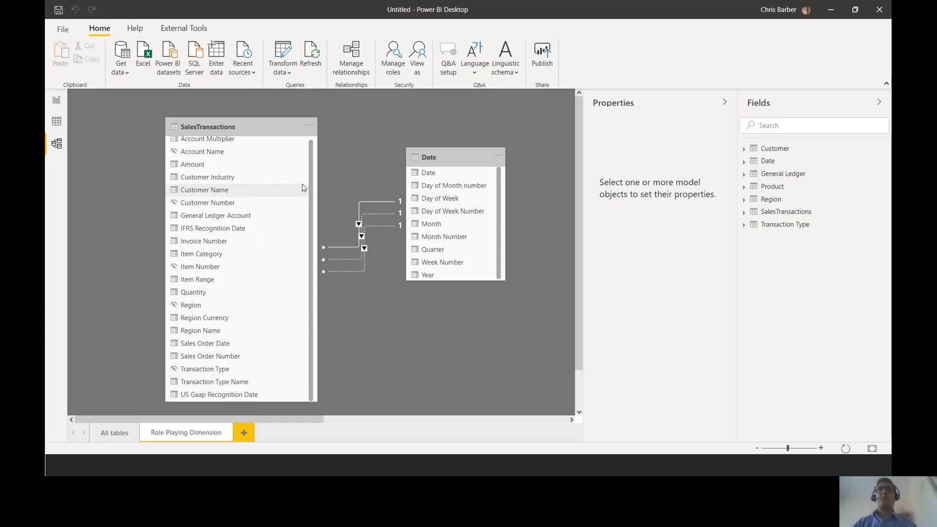
key(ctrl+2)
key(Escape)
- Add a new page to the report and name it Role Playing Dim
click(57, 101)
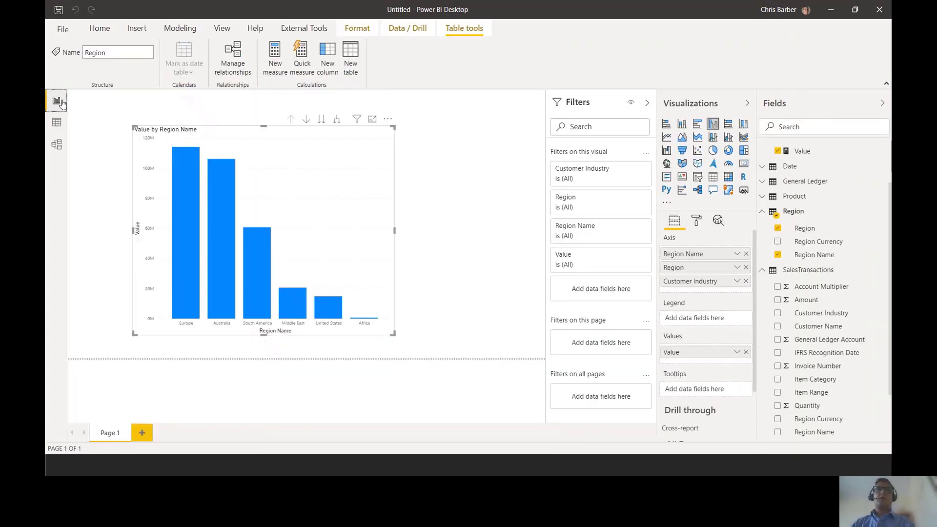
key(ctrl+2)
drag(125, 409, 159, 443)
key(Escape)
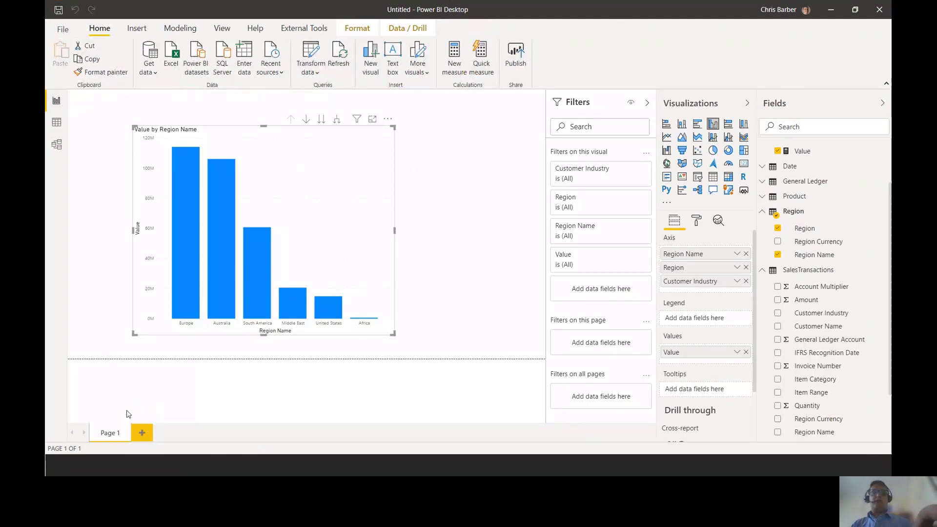
click(142, 433)
right_click(153, 433)
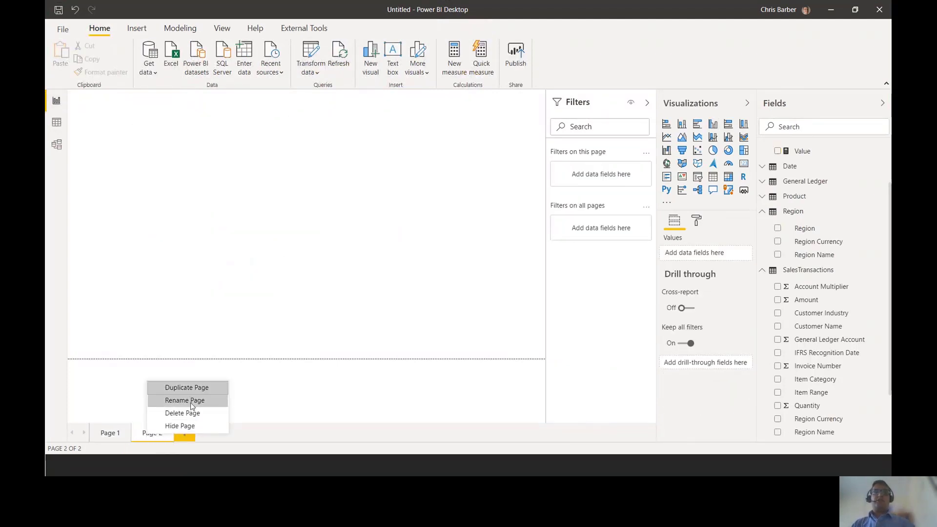
click(194, 401)
text(ole)
key(BackSpace)
key(BackSpace)
key(BackSpace)
text(Role Playing Dim)
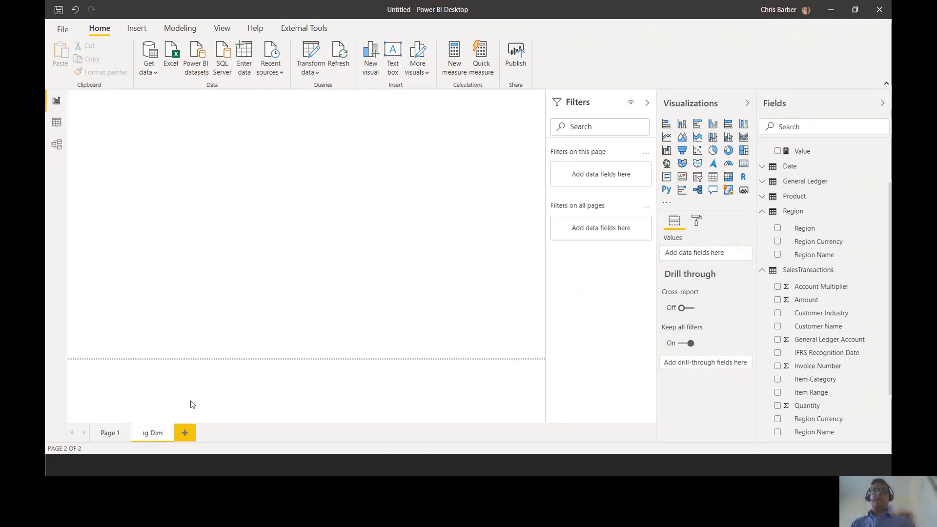
click(380, 218)
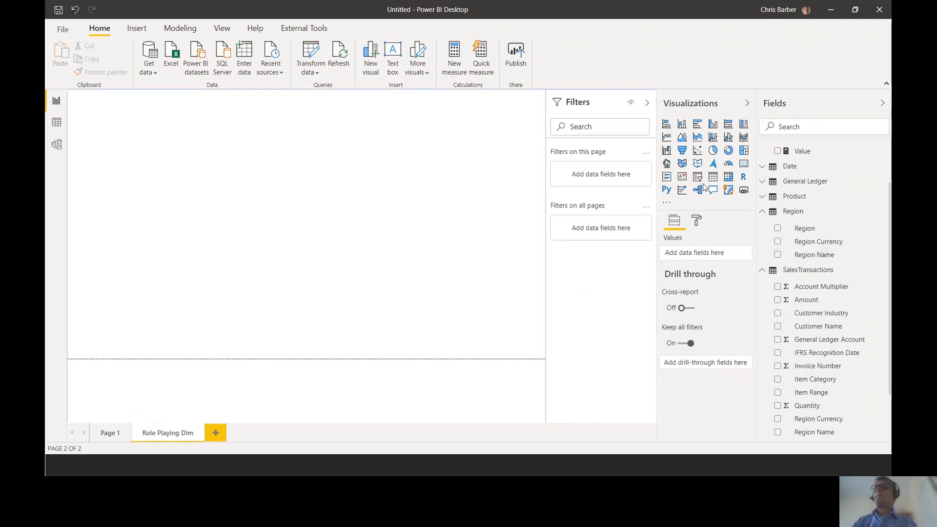
- Build a clustered bar chart of Value by the Date table's Month, enlarge it, and reposition and narrow it to leave space beside it
scroll(799, 200, up, 2)
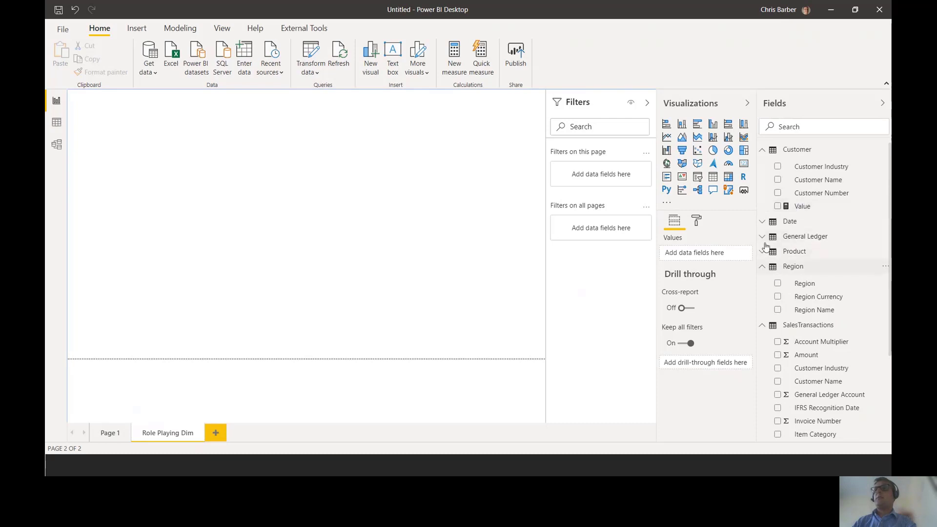
click(787, 221)
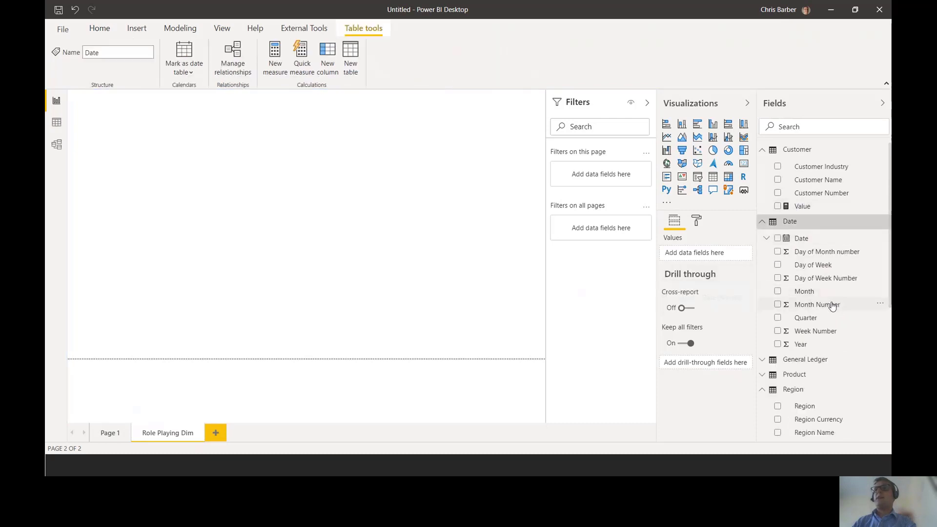
drag(818, 295, 217, 179)
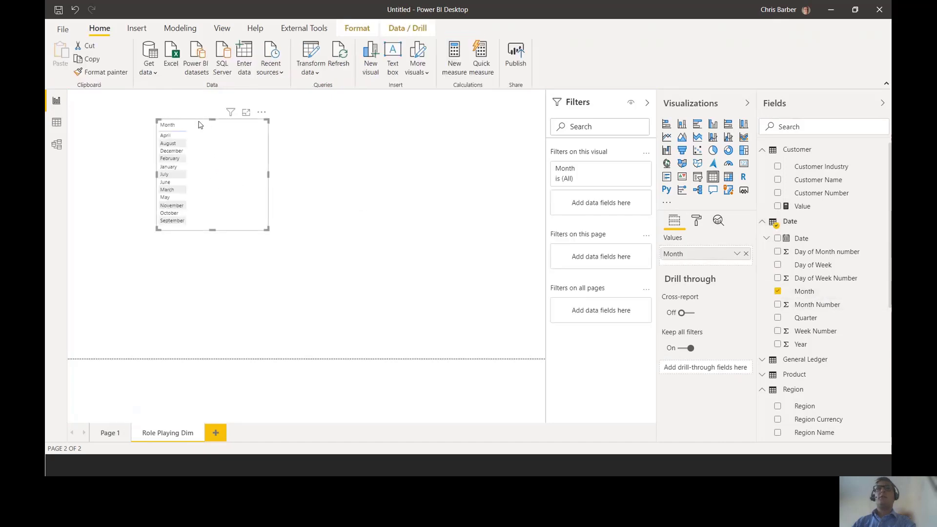
click(699, 127)
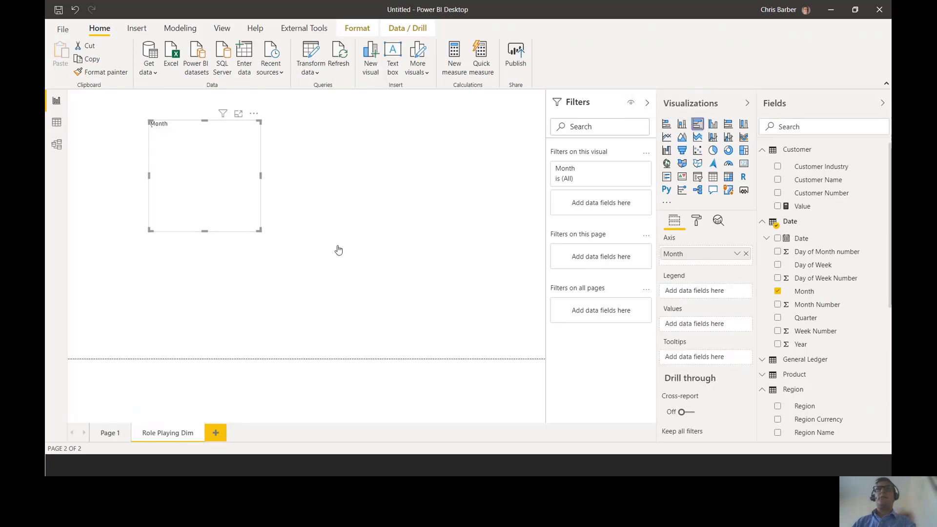
drag(260, 230, 430, 319)
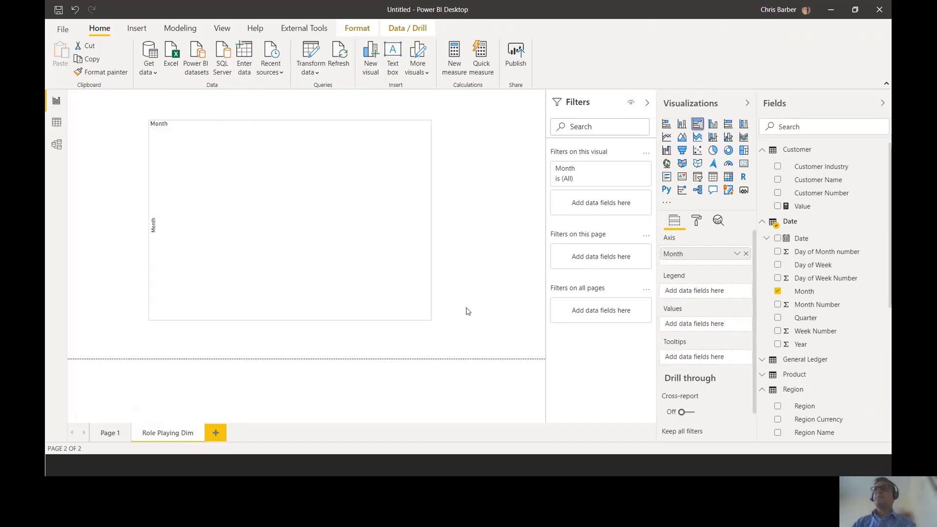
drag(801, 215, 690, 328)
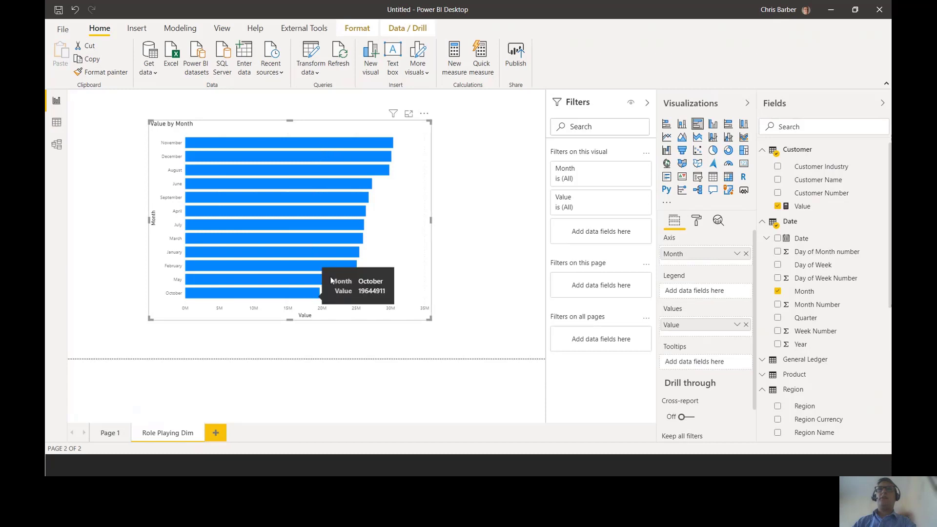
drag(310, 128, 266, 122)
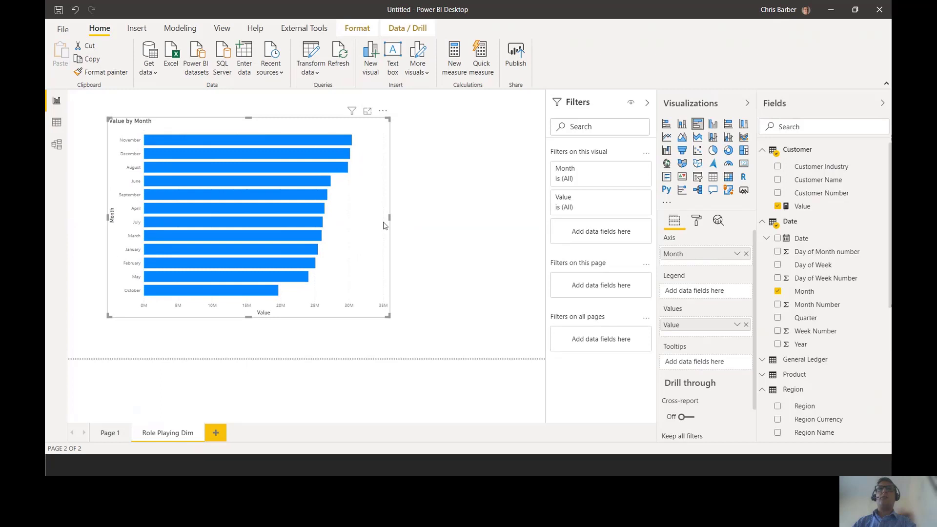
drag(390, 220, 328, 217)
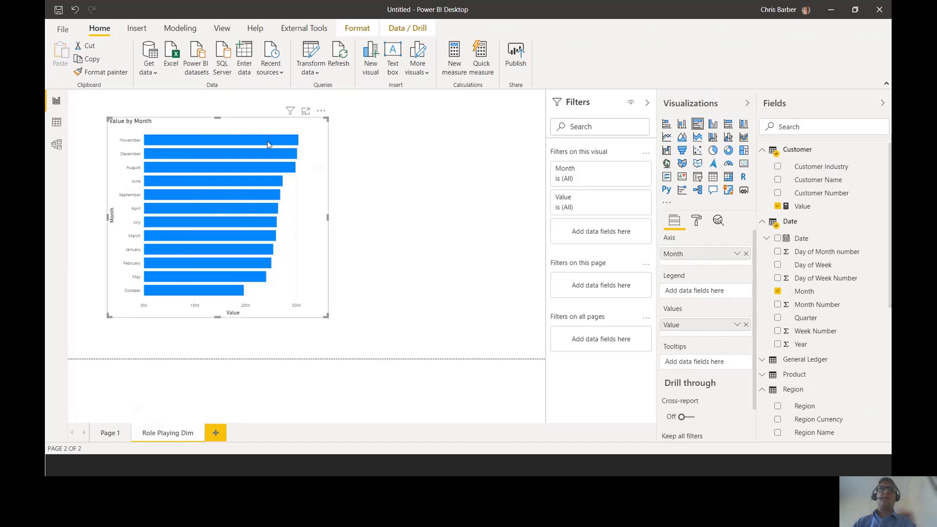
- Sort the Value by Month bar chart by Month
click(321, 111)
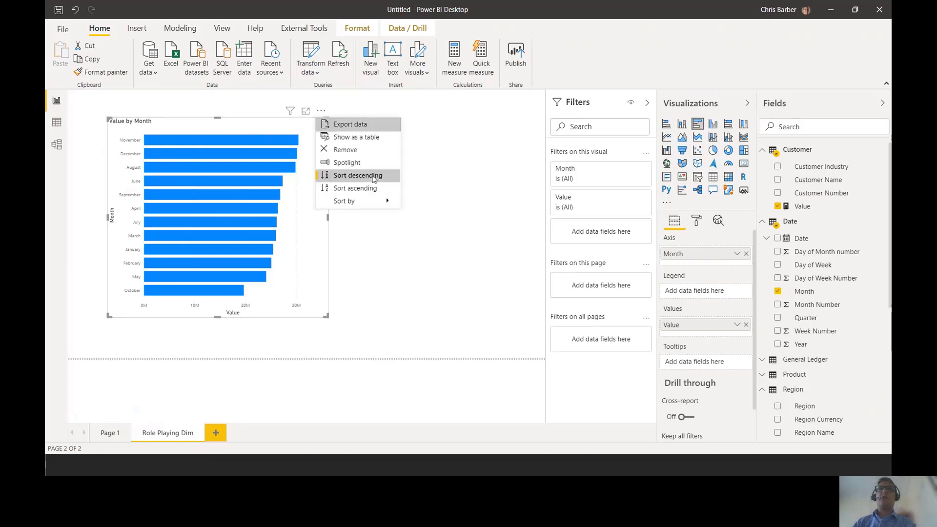
mouse_move(370, 203)
key(Escape)
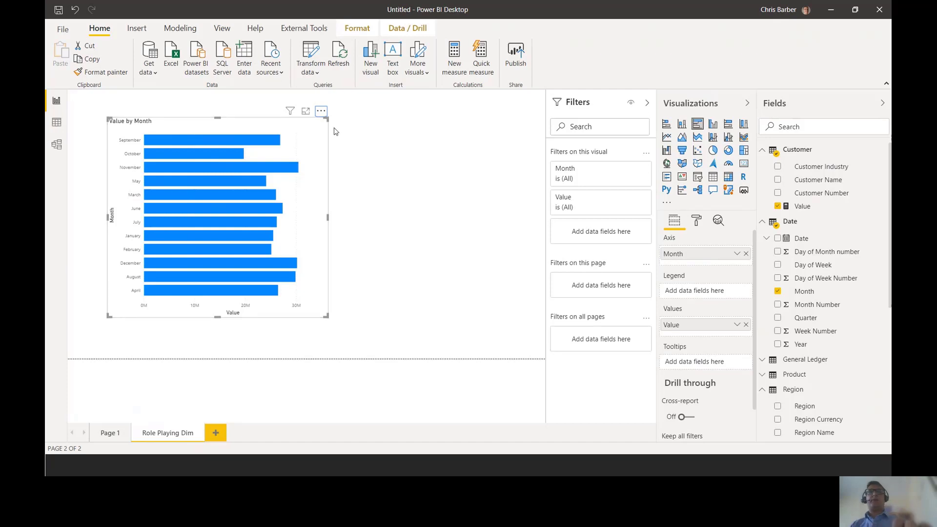
key(ctrl+2)
drag(49, 110, 76, 136)
key(Escape)
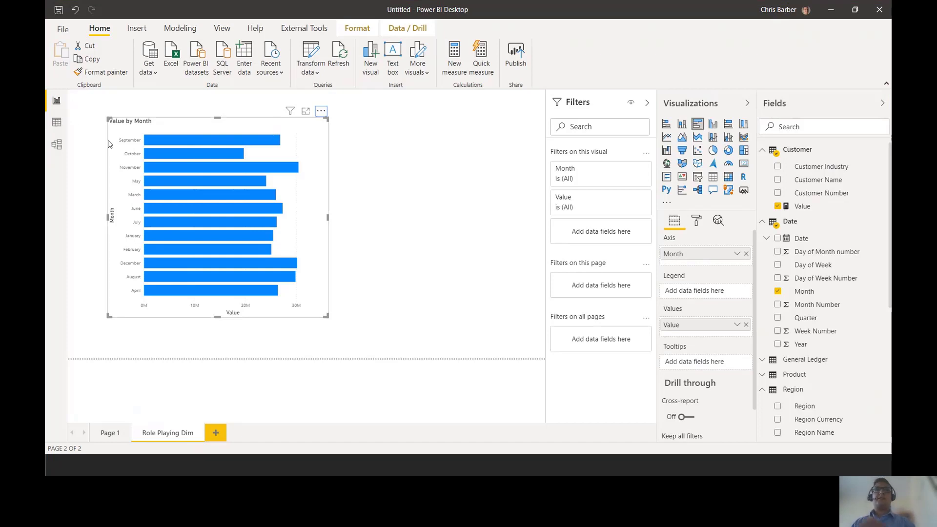
key(ctrl+2)
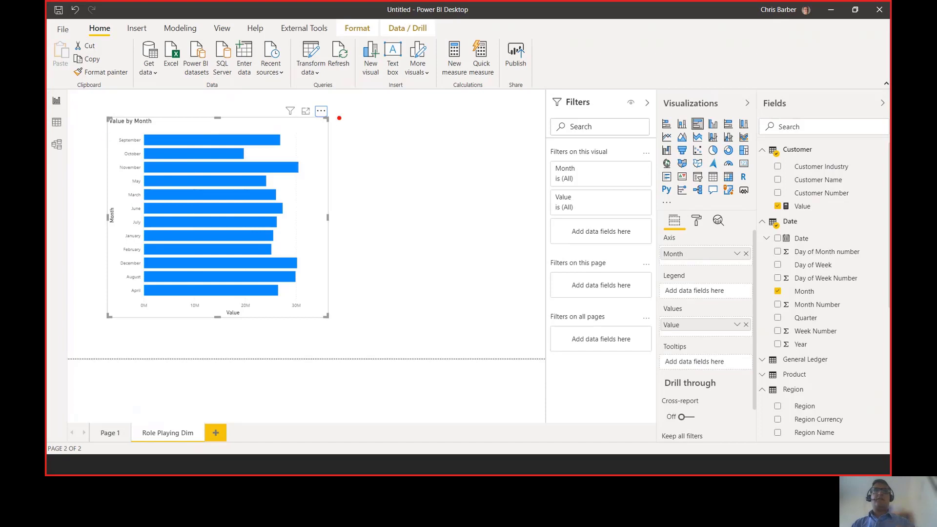
key(Escape)
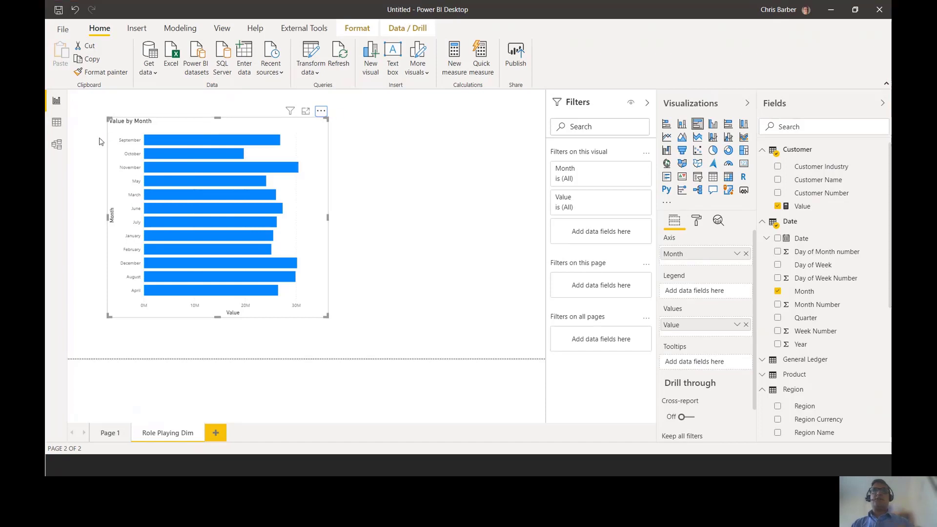
- Sort the Value by Month bar chart by Month in ascending order
click(321, 111)
key(Escape)
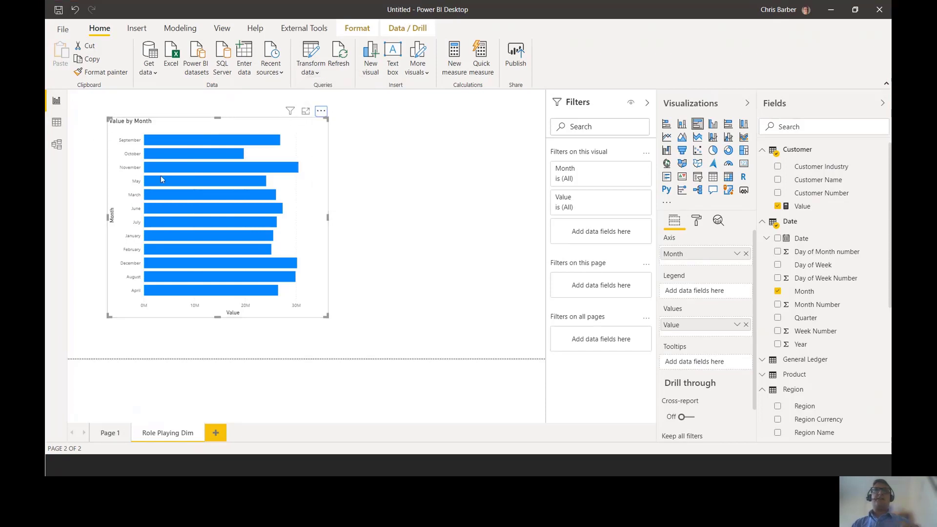
key(ctrl+2)
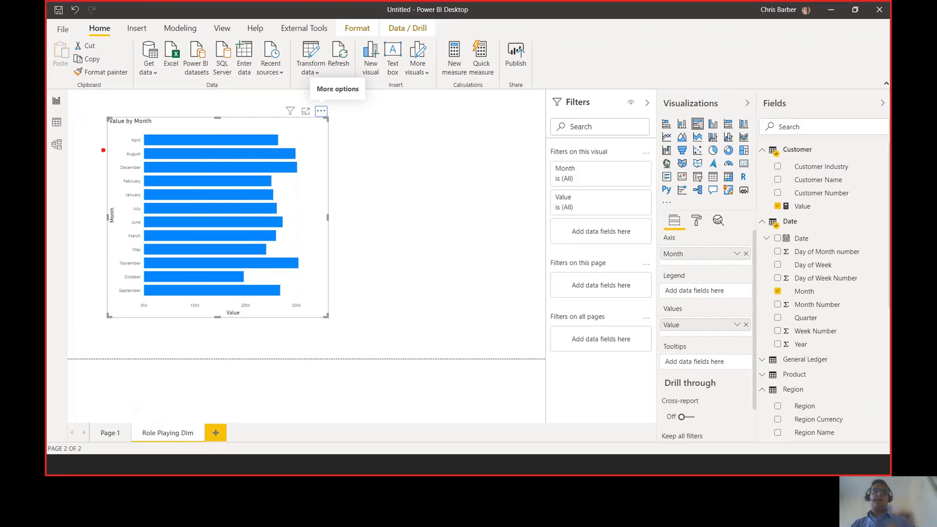
drag(92, 142, 92, 299)
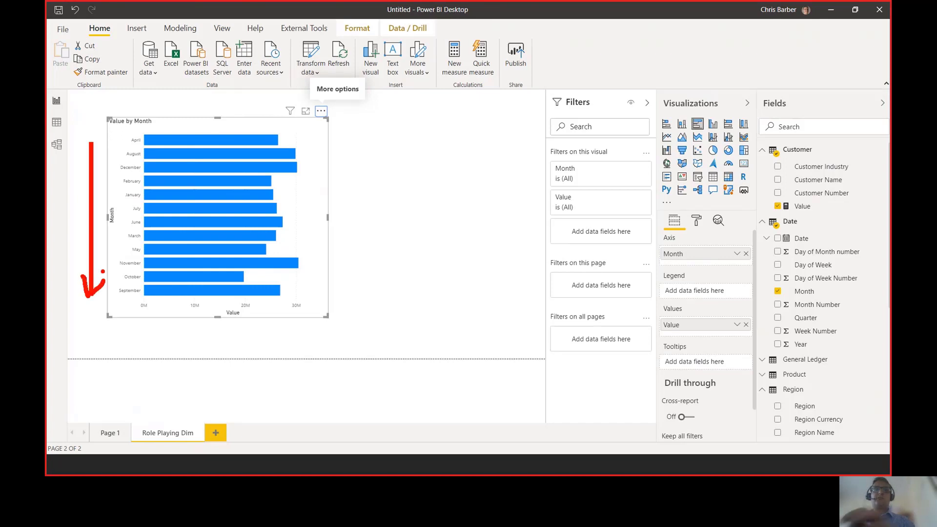
key(Escape)
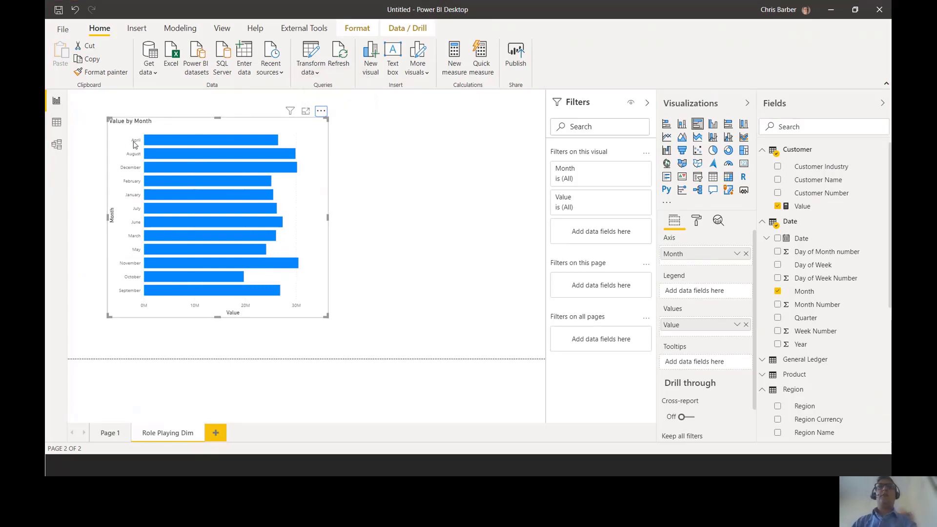
- Set the Date table's Month column to sort by Month Number, and return to the report page with the bar chart
click(56, 124)
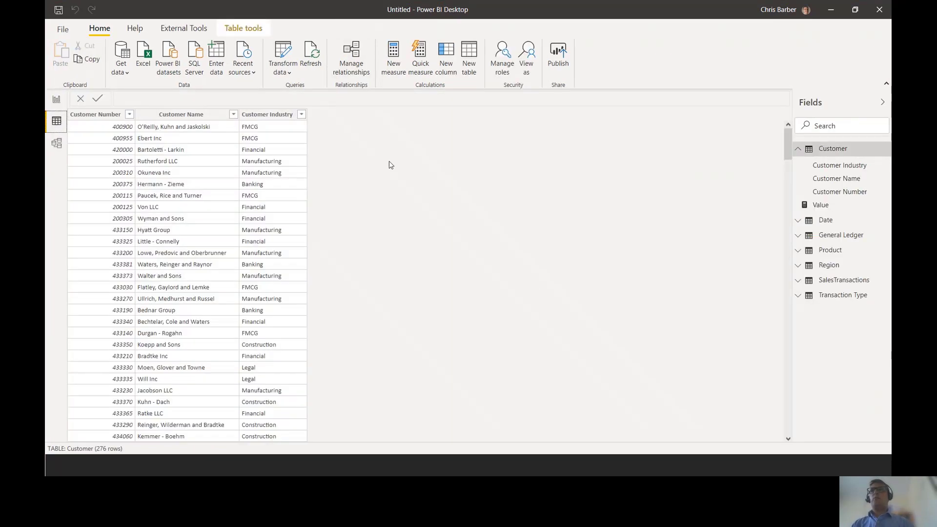
click(826, 220)
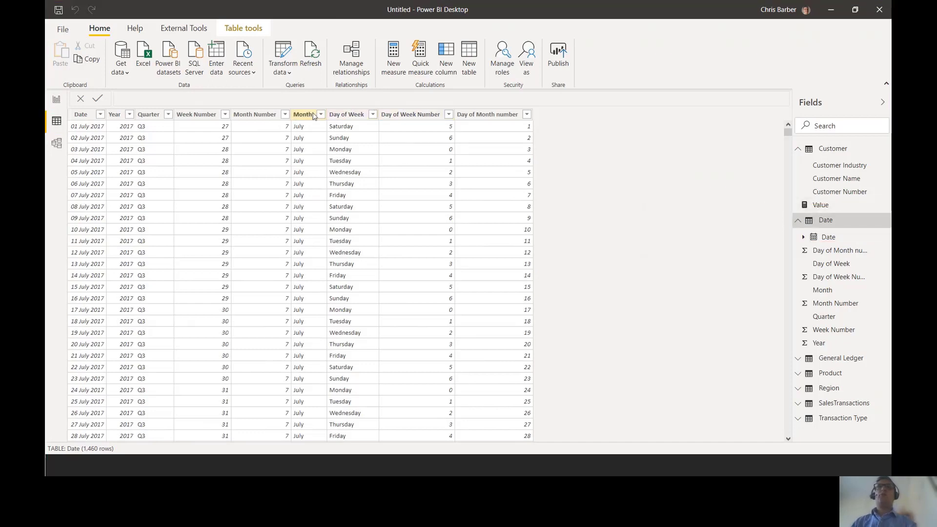
click(305, 115)
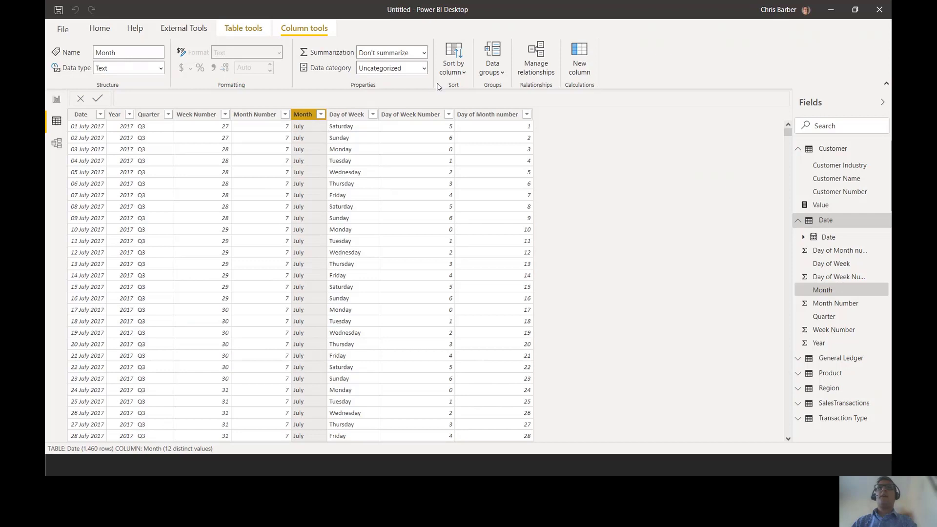
click(459, 68)
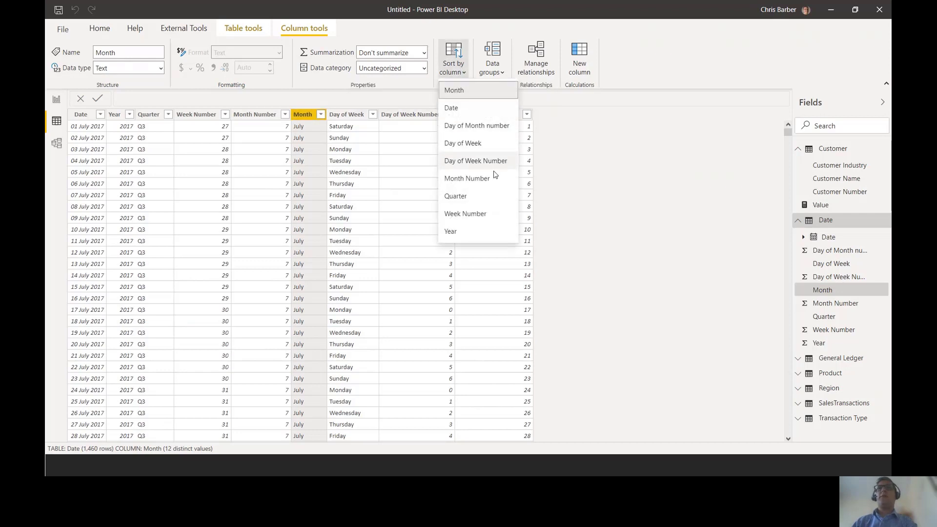
click(497, 183)
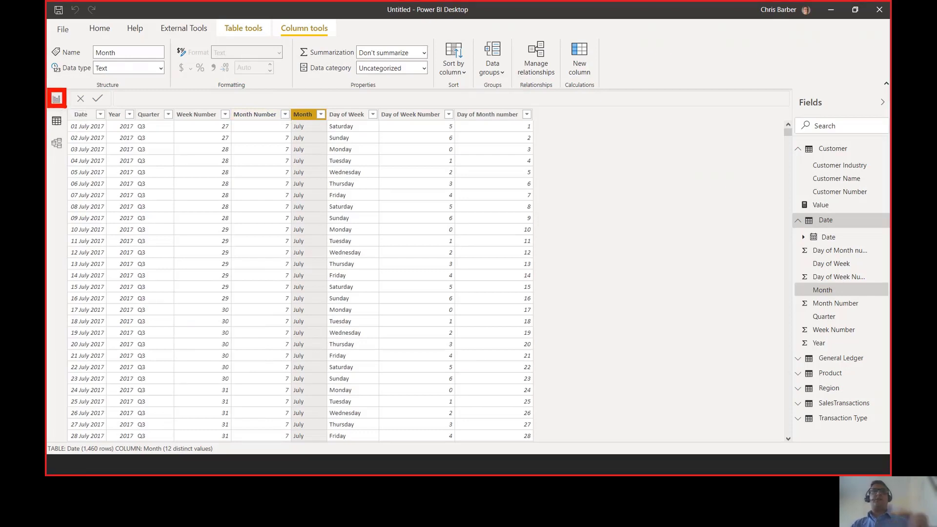
click(57, 101)
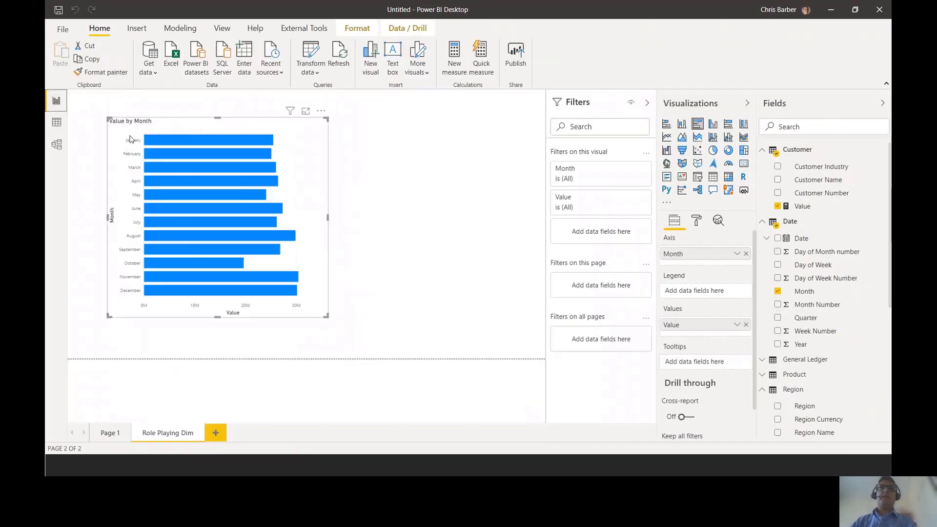
mouse_move(118, 133)
mouse_down()
mouse_move(174, 303)
mouse_move(156, 303)
mouse_up()
key(Escape)
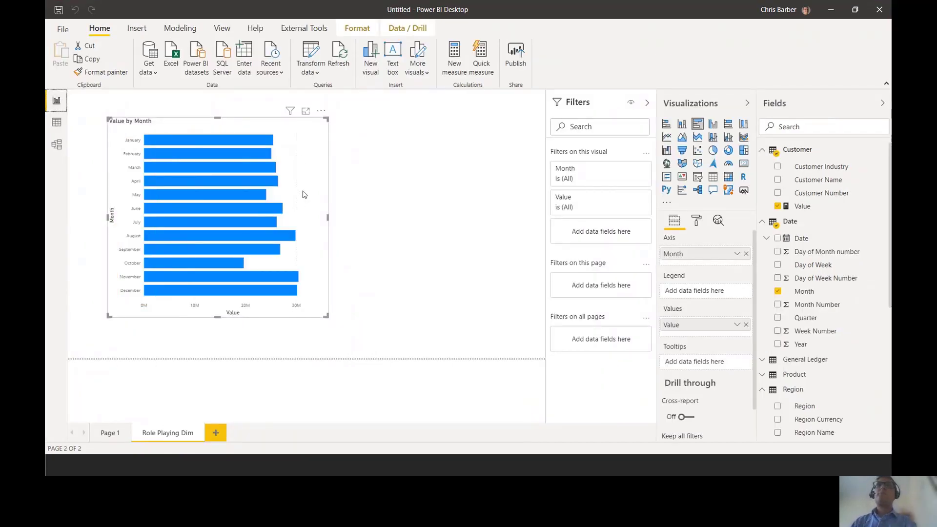
- Move the bar chart slightly closer to the page's left edge and turn on its data labels
drag(298, 192, 282, 192)
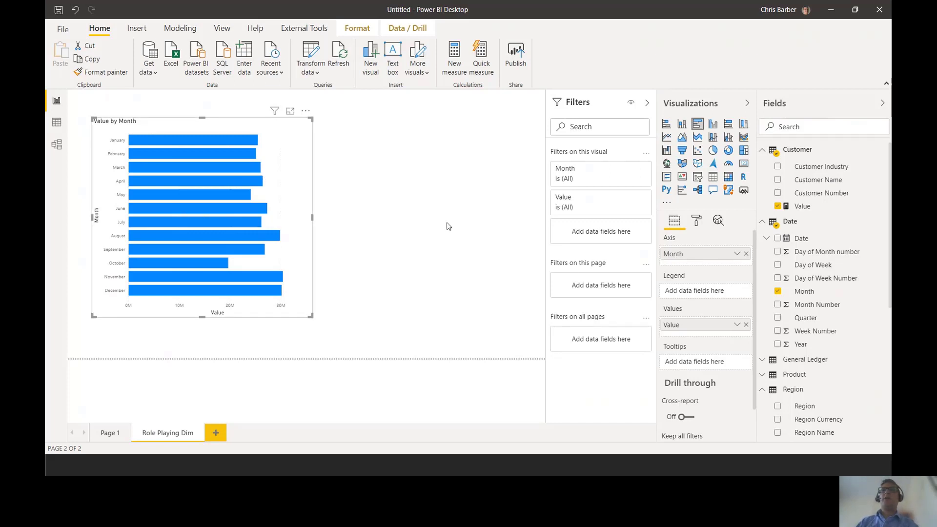
click(697, 222)
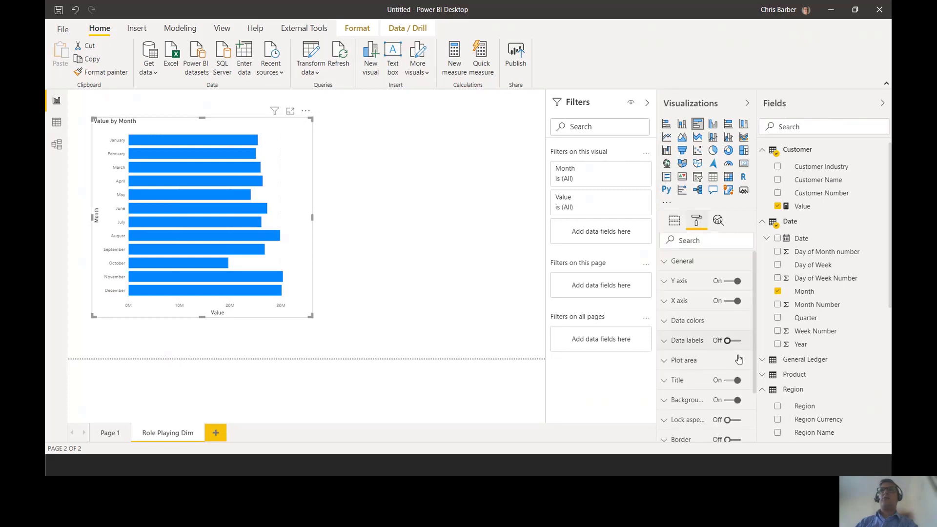
key(ctrl+2)
drag(681, 207, 713, 238)
key(Escape)
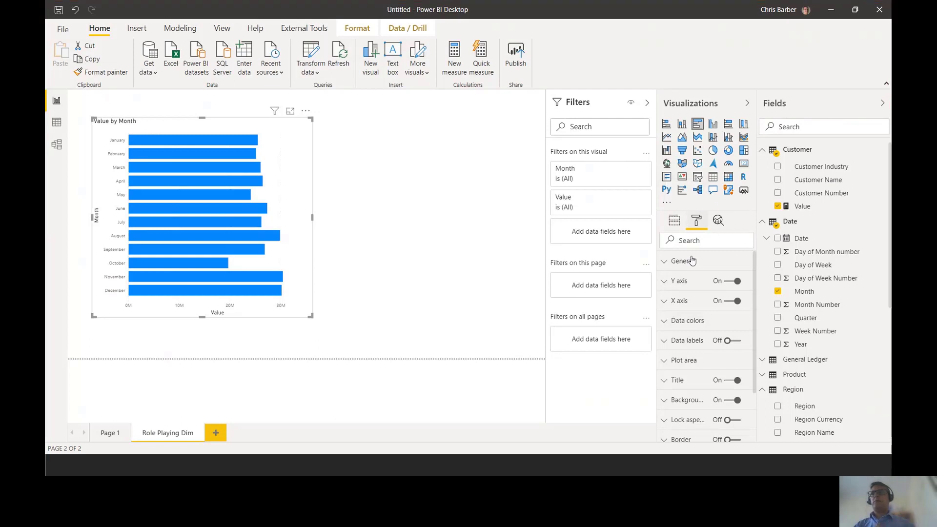
click(728, 341)
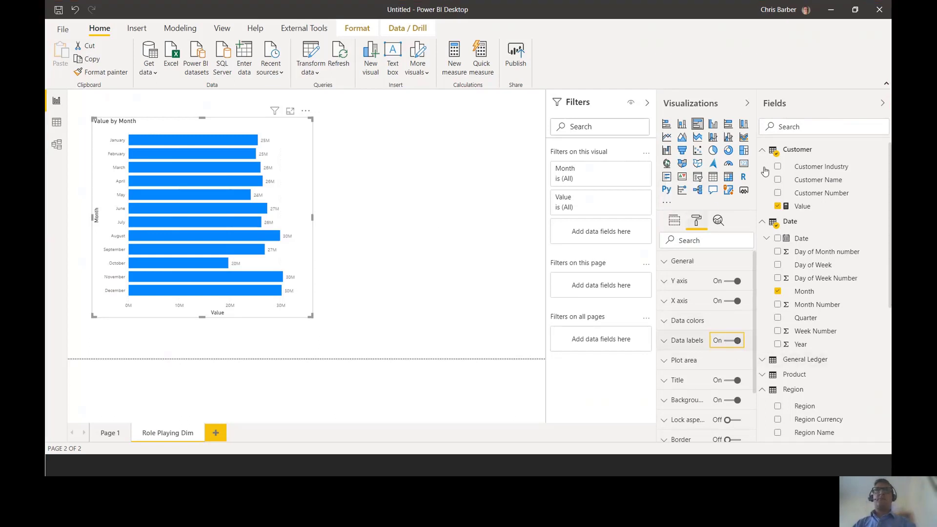
- Change the bar chart's title text to "Value by Month Sales Order Date"
scroll(707, 384, down, 3)
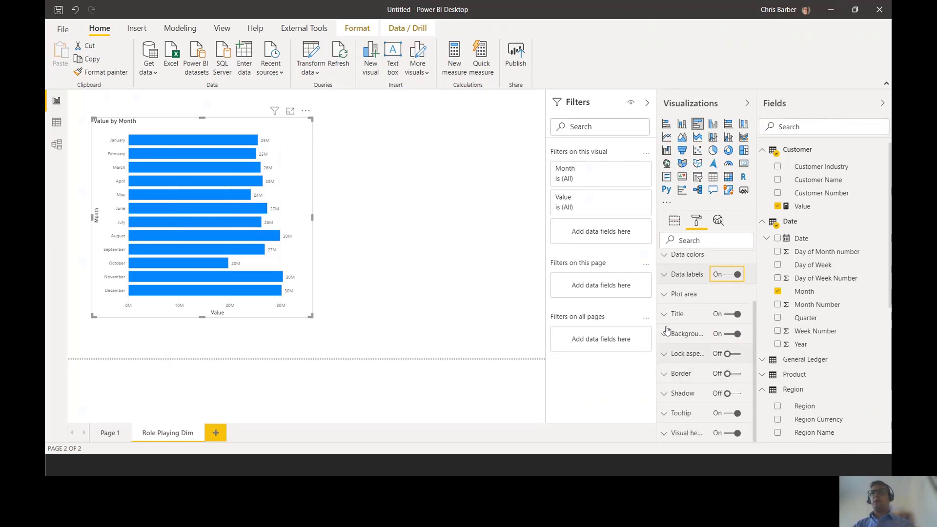
click(680, 316)
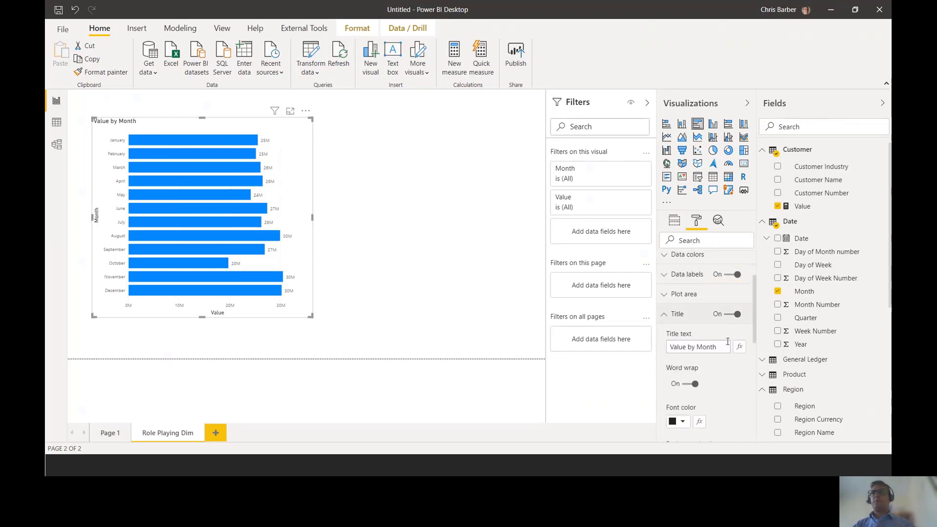
key(ctrl+2)
mouse_move(654, 302)
mouse_down()
mouse_move(760, 369)
mouse_move(646, 349)
mouse_up()
key(Escape)
click(721, 347)
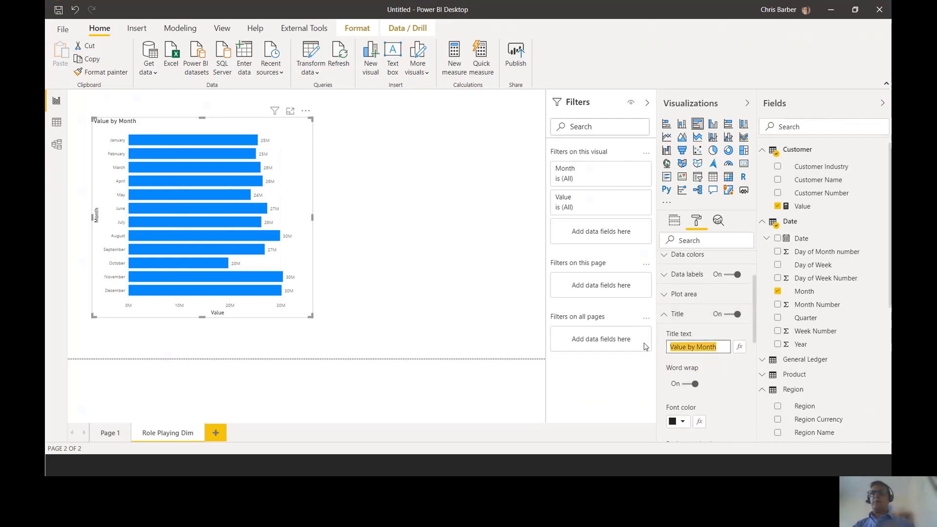
key(End)
text(Sale s)
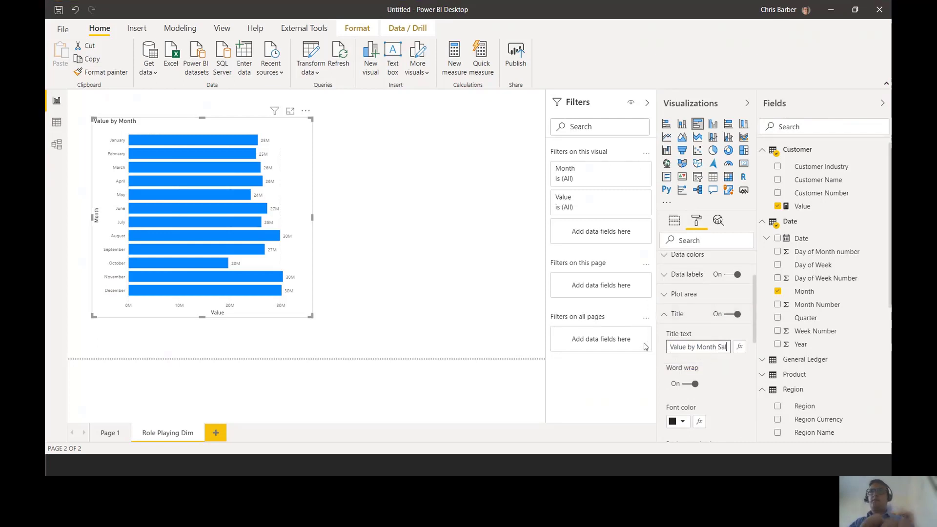
key(BackSpace)
key(BackSpace)
text(s Order)
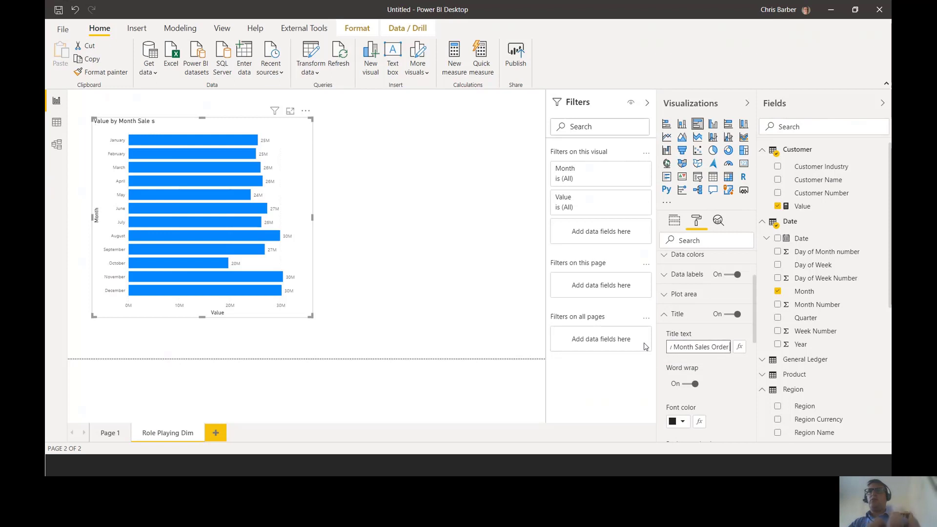
text( Date)
- Center the bar chart's title, give it a gold background from the theme colors, and enlarge its text
scroll(705, 371, down, 3)
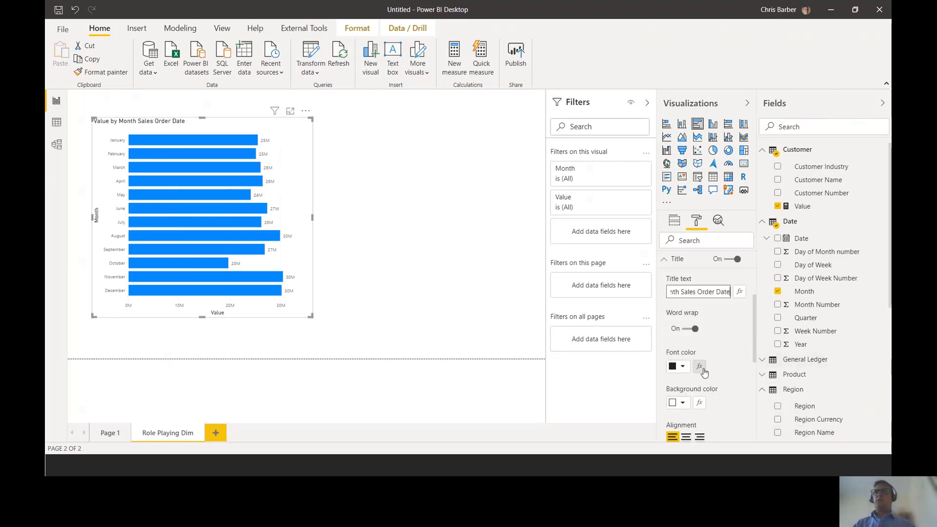
click(687, 383)
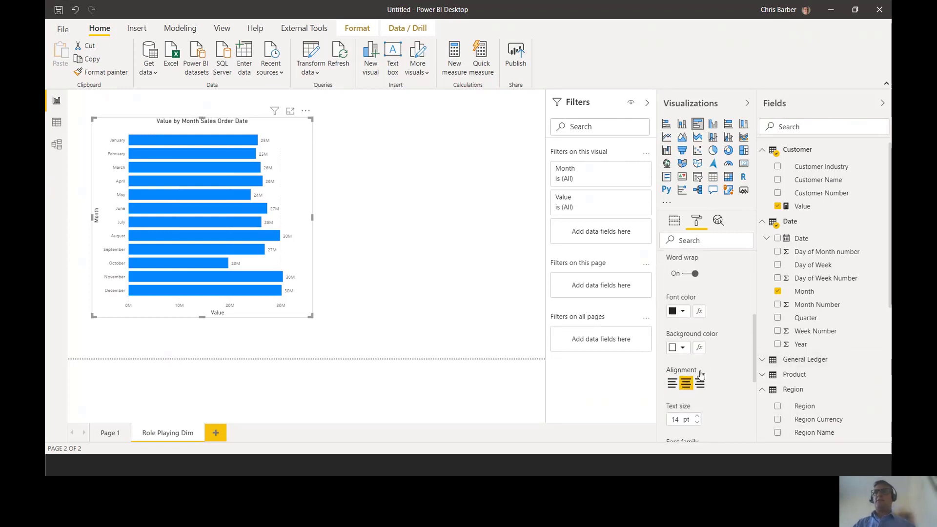
click(683, 348)
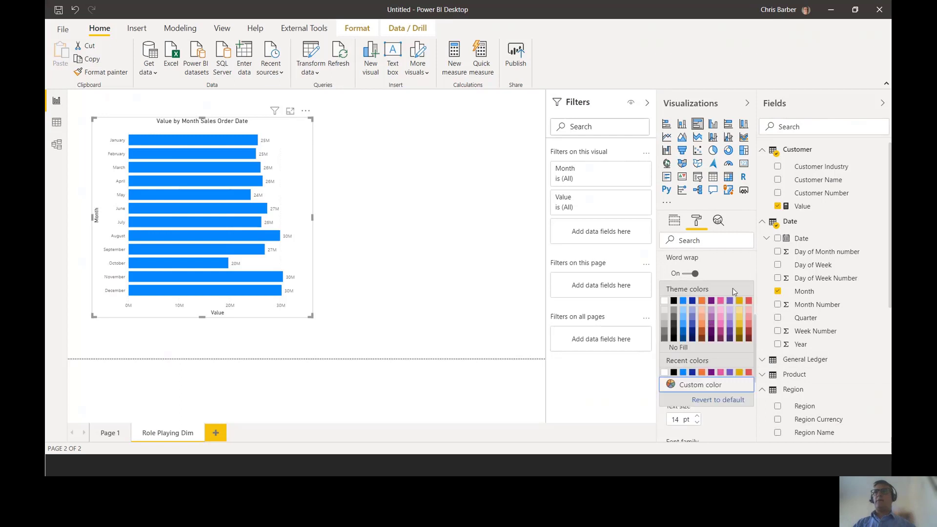
click(739, 303)
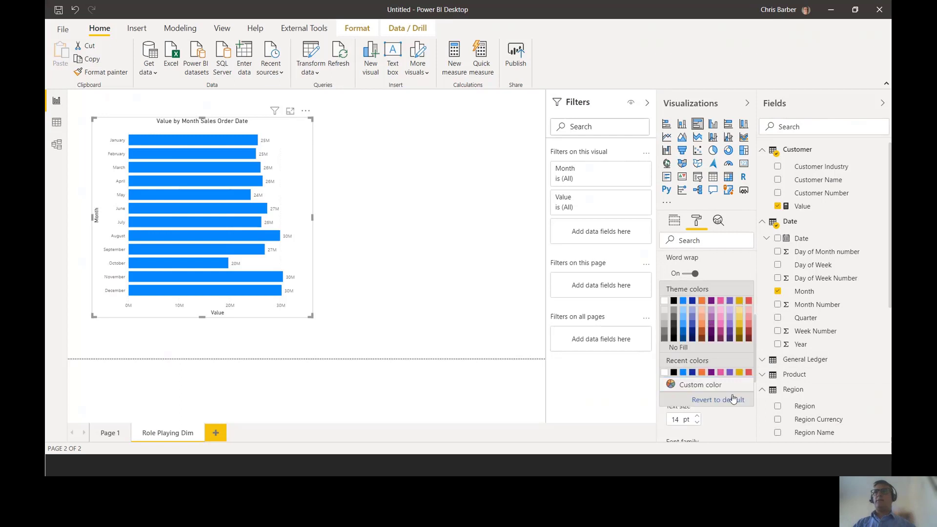
click(698, 416)
click(698, 417)
click(698, 416)
click(698, 416)
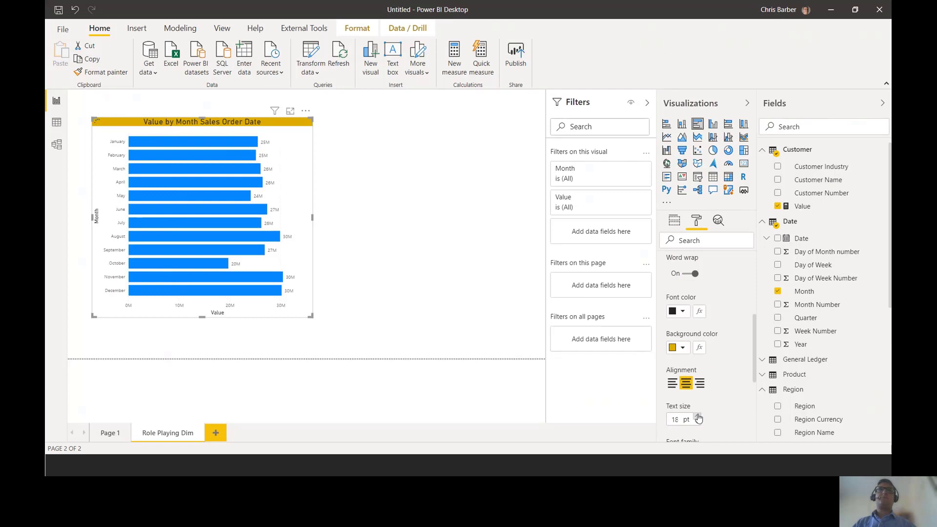
click(698, 417)
click(699, 416)
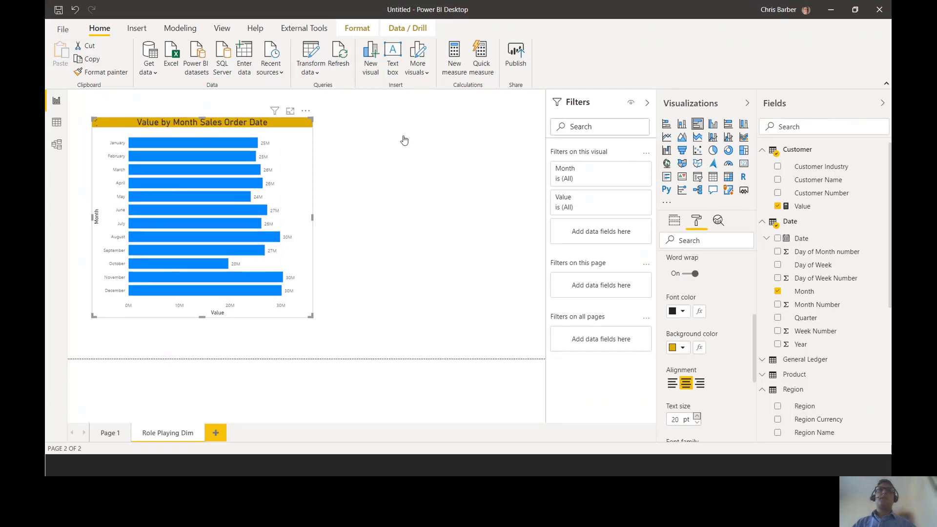
click(342, 187)
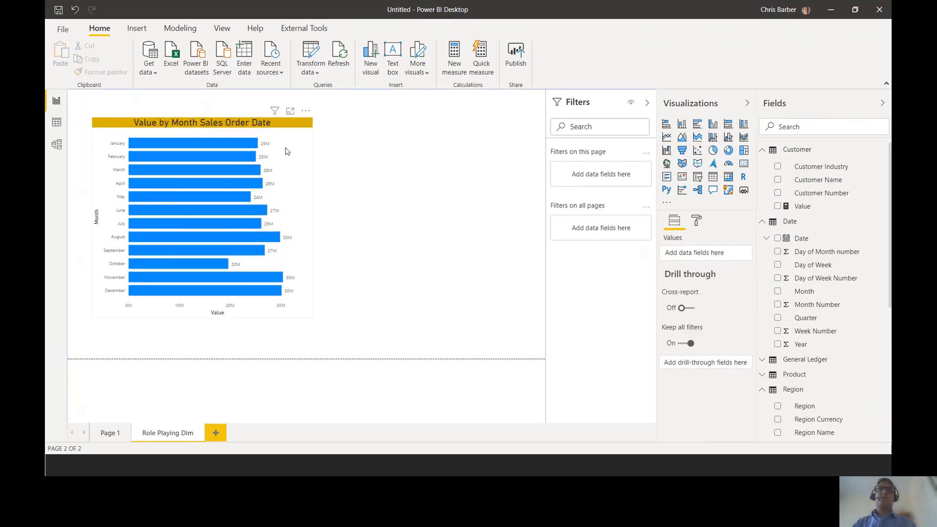
- Duplicate the Value by Month Sales Order Date chart and place the copy directly to the right of the original
click(301, 166)
key(ctrl+c)
key(ctrl+v)
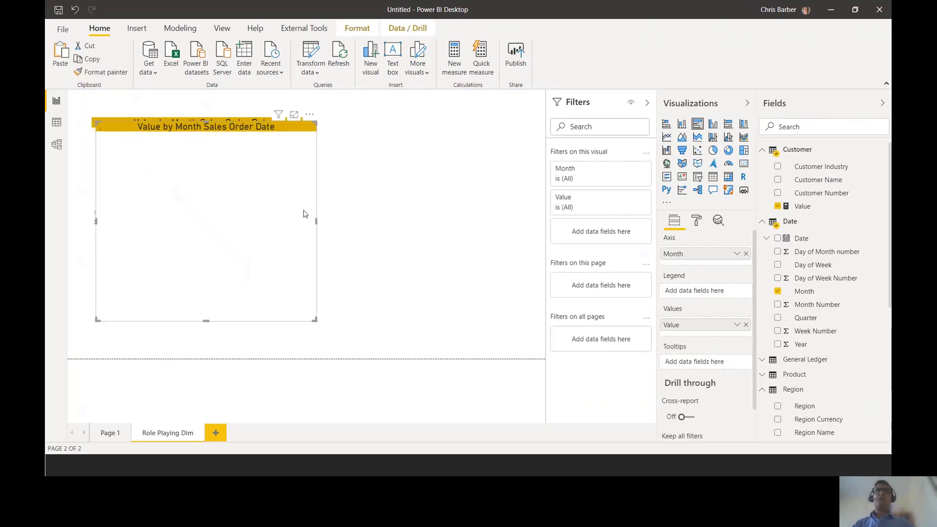
drag(334, 214, 559, 214)
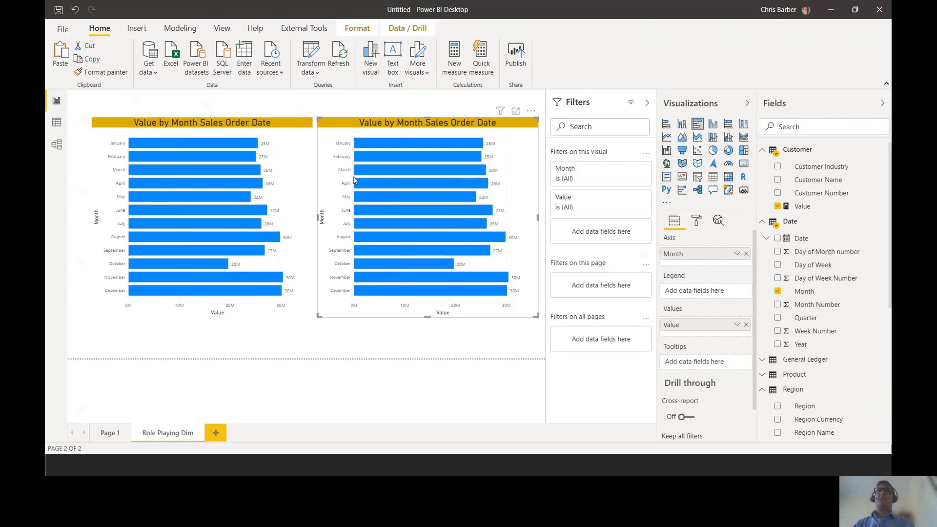
- Change the duplicated chart's title text to "Value by Month US Gaap"
click(697, 221)
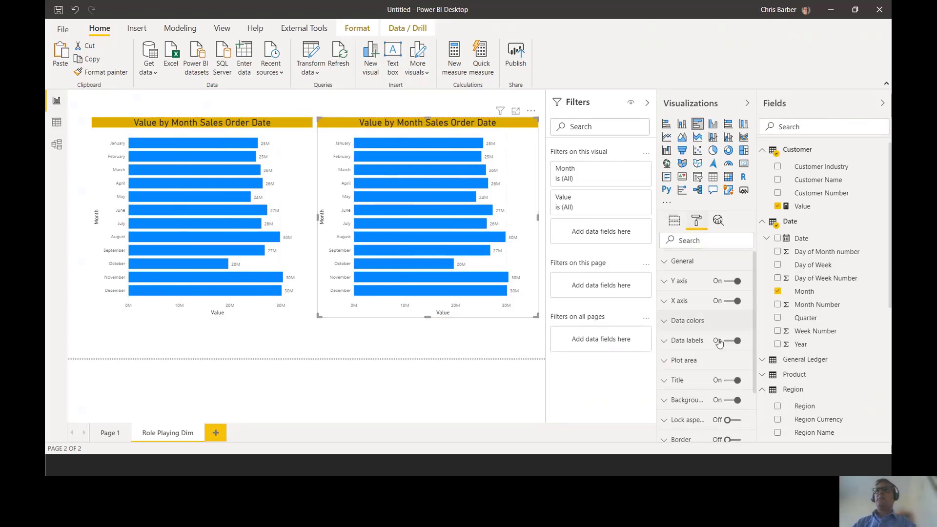
click(685, 385)
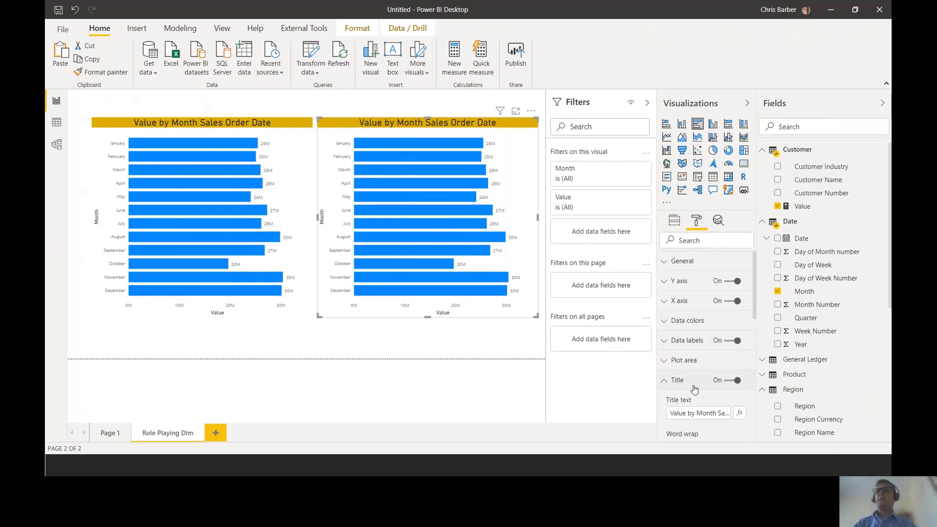
key(ctrl+2)
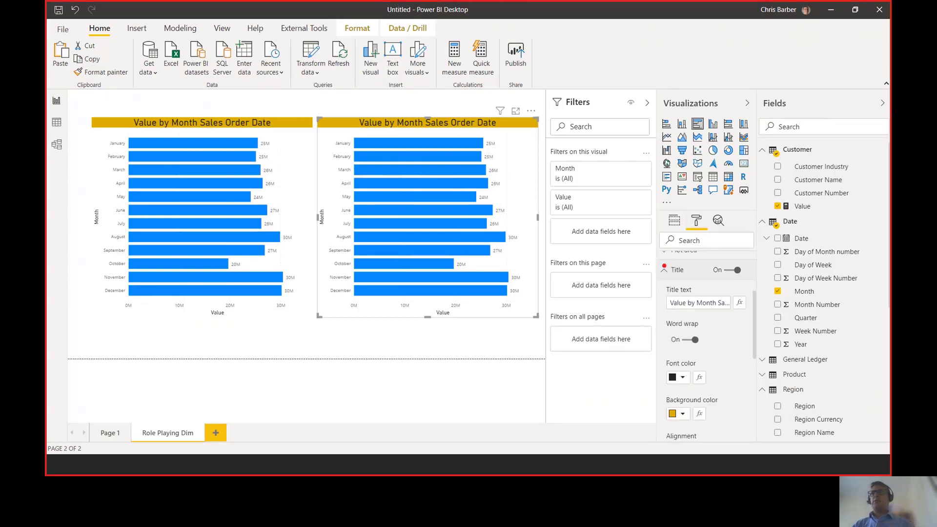
drag(658, 258, 737, 283)
drag(680, 205, 720, 237)
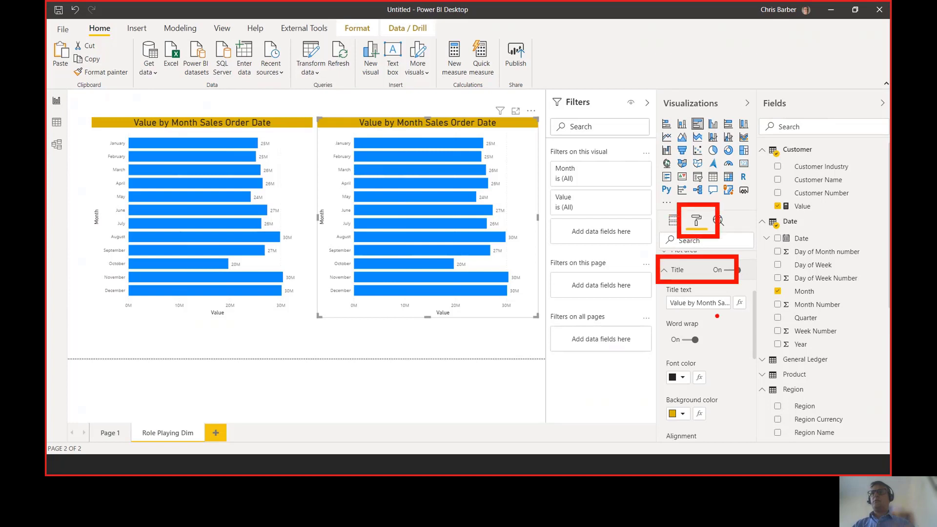
key(Escape)
click(696, 303)
drag(718, 303, 813, 303)
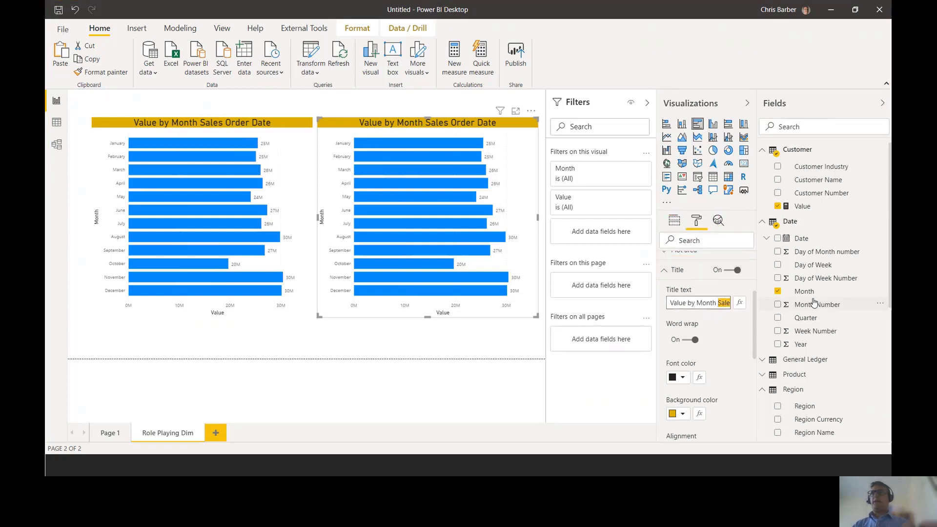
text(US Gaap)
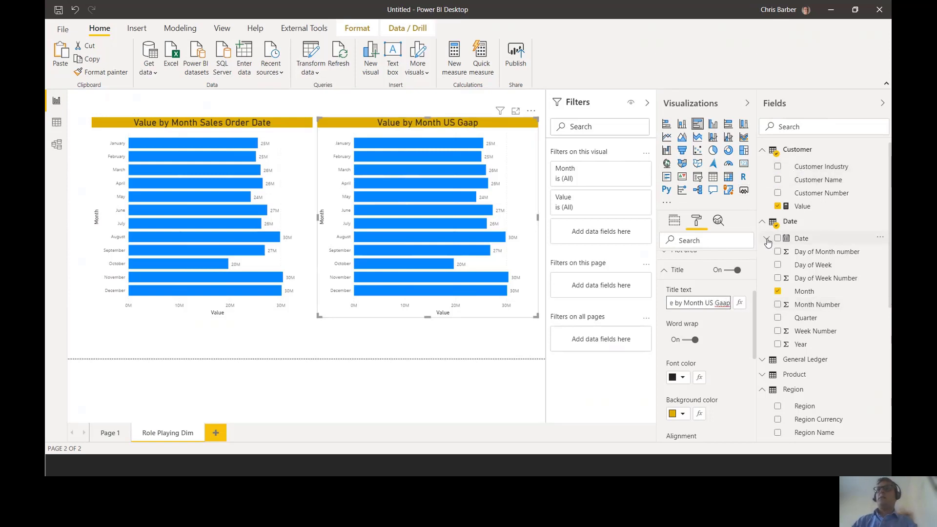
- Create a new measure in the Date table and enlarge its formula editor
click(763, 222)
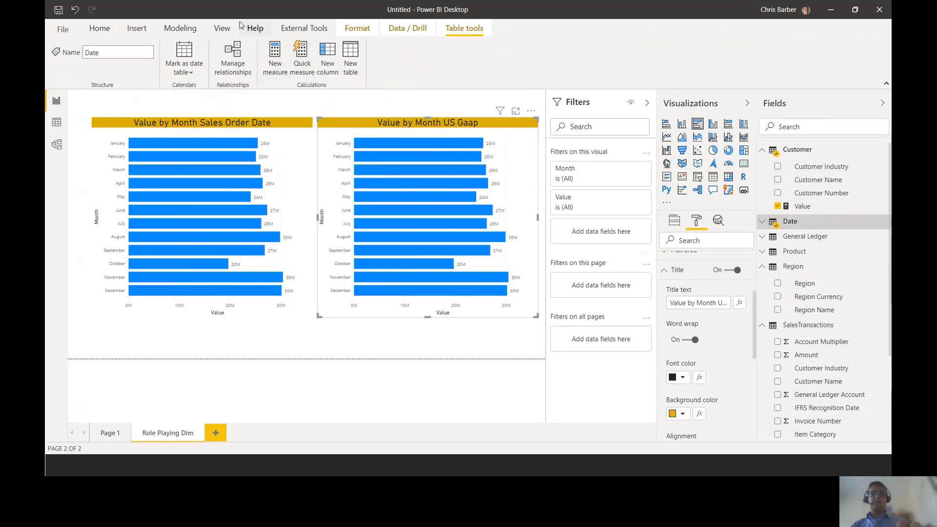
key(ctrl+2)
drag(247, 31, 312, 98)
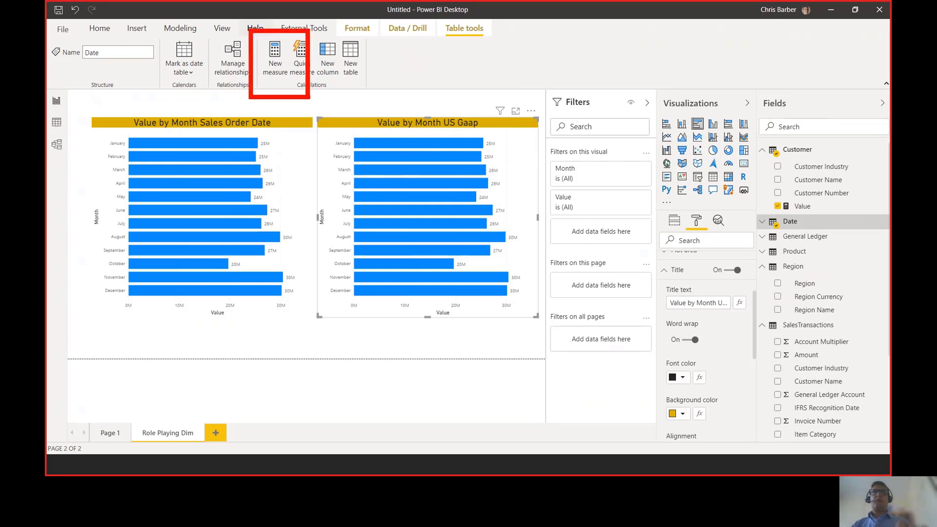
key(Escape)
click(276, 56)
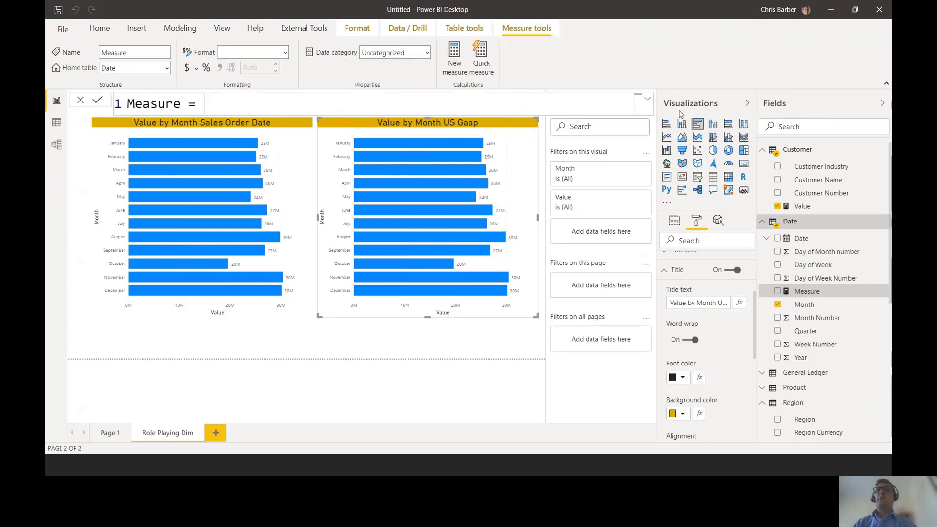
click(649, 100)
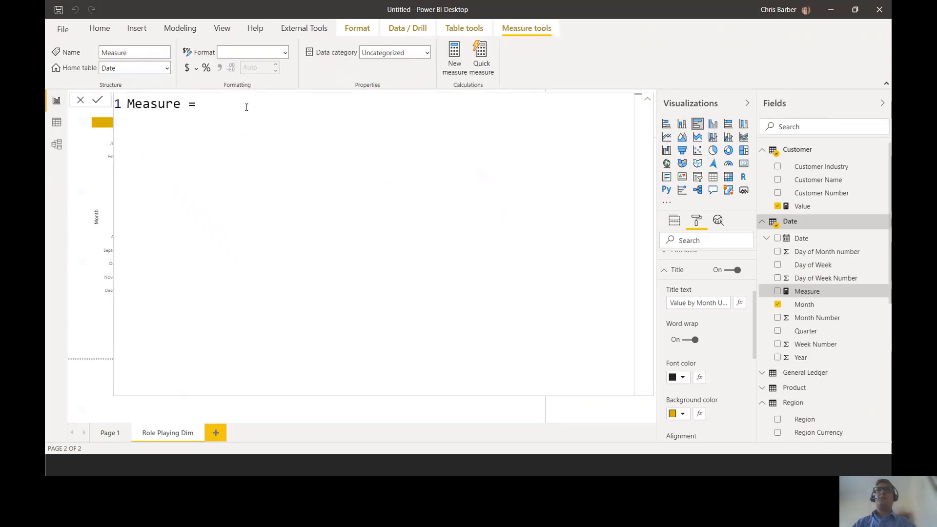
drag(246, 107, 96, 101)
text(Cal)
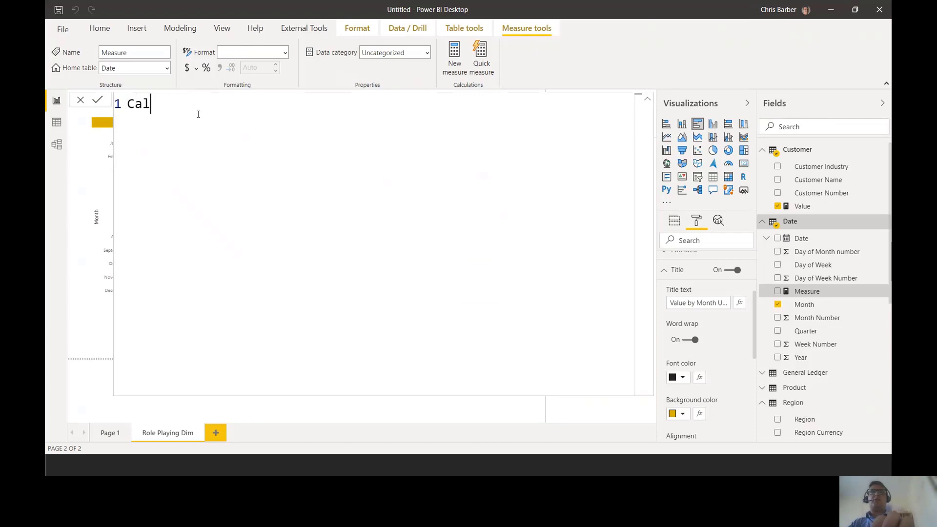
text(culate =)
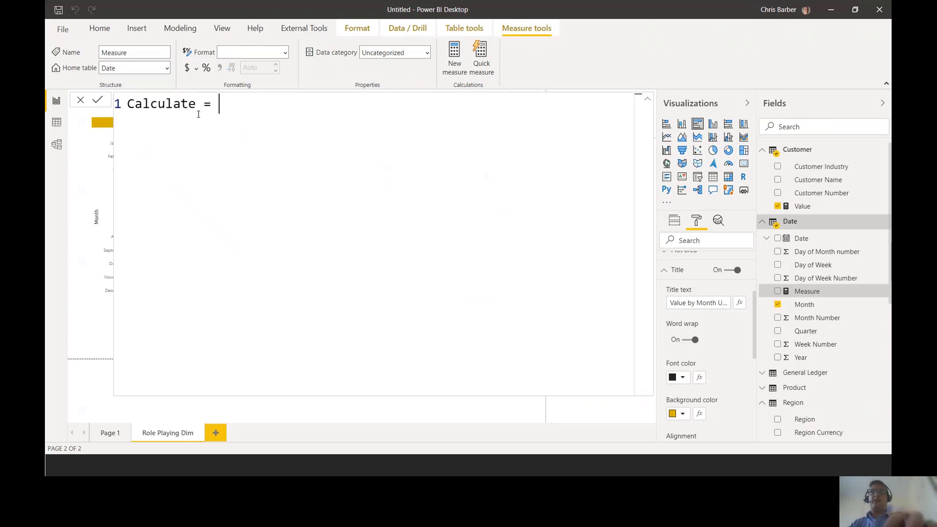
key(shift+Return)
key(shift+Return)
key(shift+Return)
key(shift+Return)
key(Up)
key(Up)
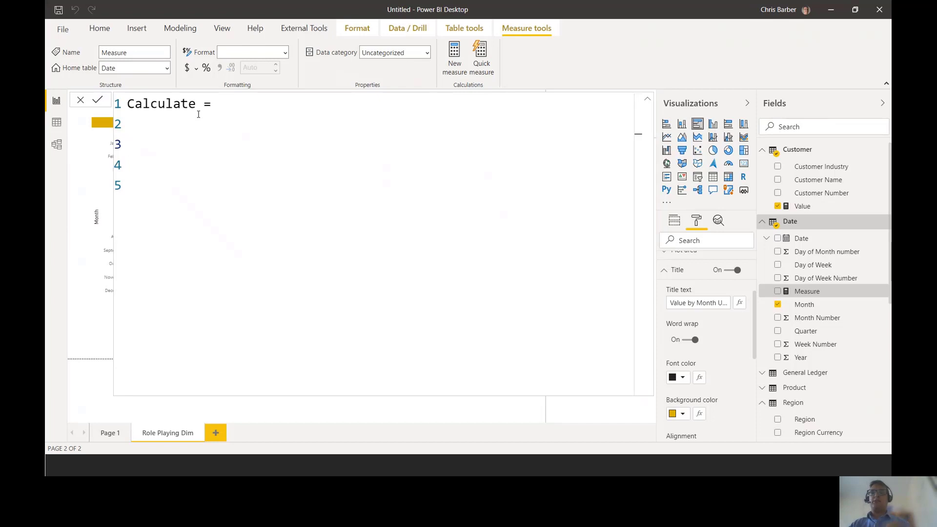
text([va)
key(Tab)
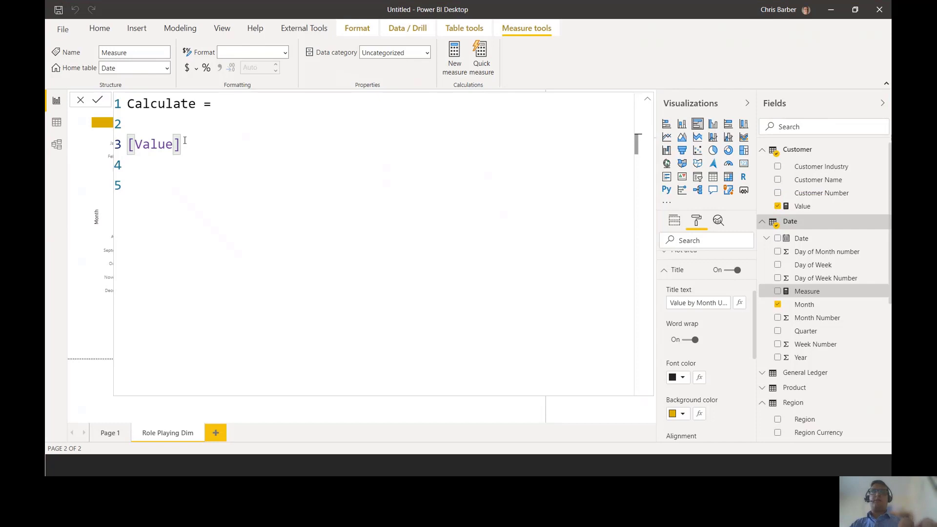
text(,)
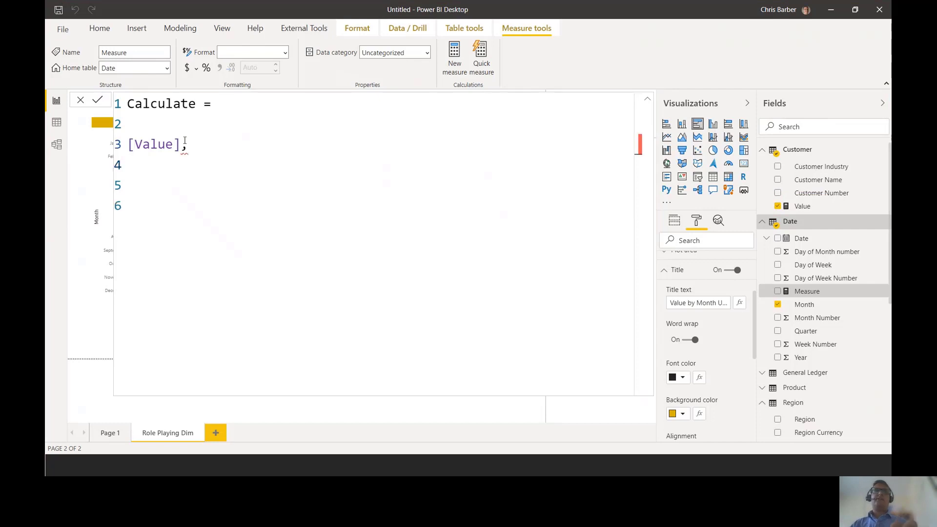
drag(193, 149, 105, 152)
text(sum()
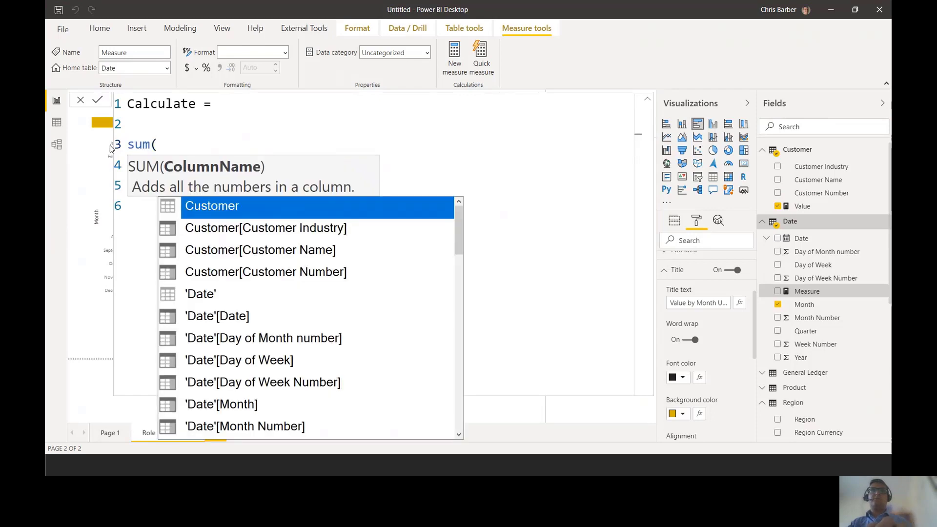
key(BackSpace)
key(BackSpace)
key(BackSpace)
key(BackSpace)
key(BackSpace)
key(BackSpace)
key(BackSpace)
key(BackSpace)
key(BackSpace)
key(BackSpace)
key(BackSpace)
key(BackSpace)
key(BackSpace)
key(BackSpace)
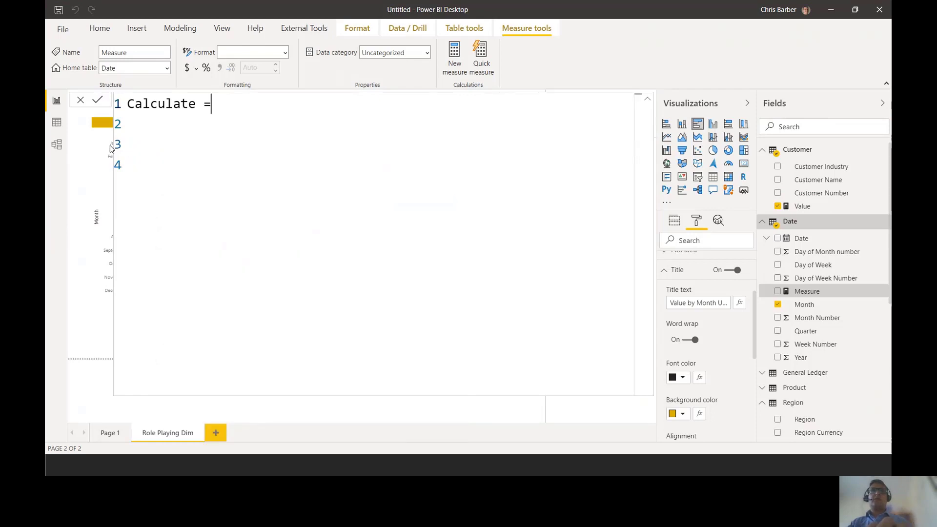
- Name the measure US Gaap in its formula, followed by an equals sign
key(BackSpace)
key(BackSpace)
key(BackSpace)
text(US)
text( Gapp)
key(BackSpace)
key(BackSpace)
key(BackSpace)
key(BackSpace)
text(ap)
key(BackSpace)
text(ap =)
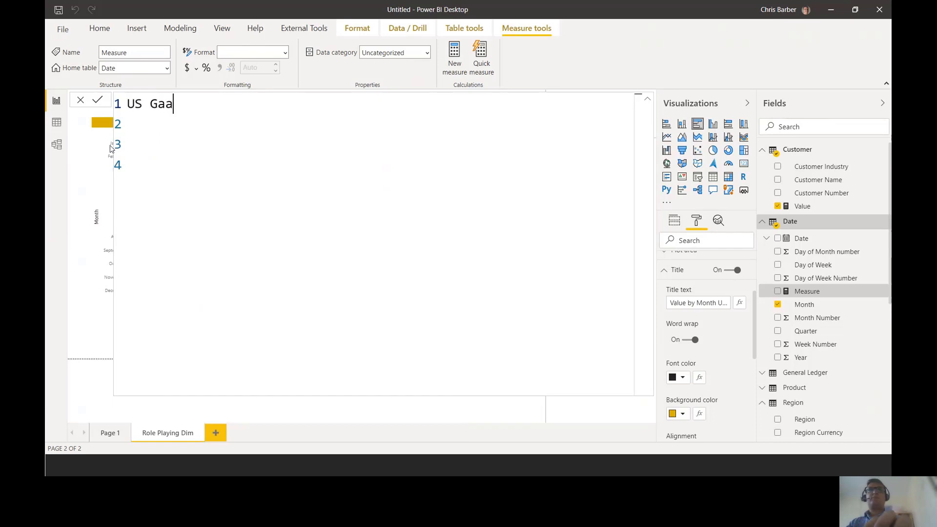
- Start the US Gaap formula with a CALCULATE function, placing its indented opening and closing parentheses on separate lines
key(Return)
key(Return)
text(cal)
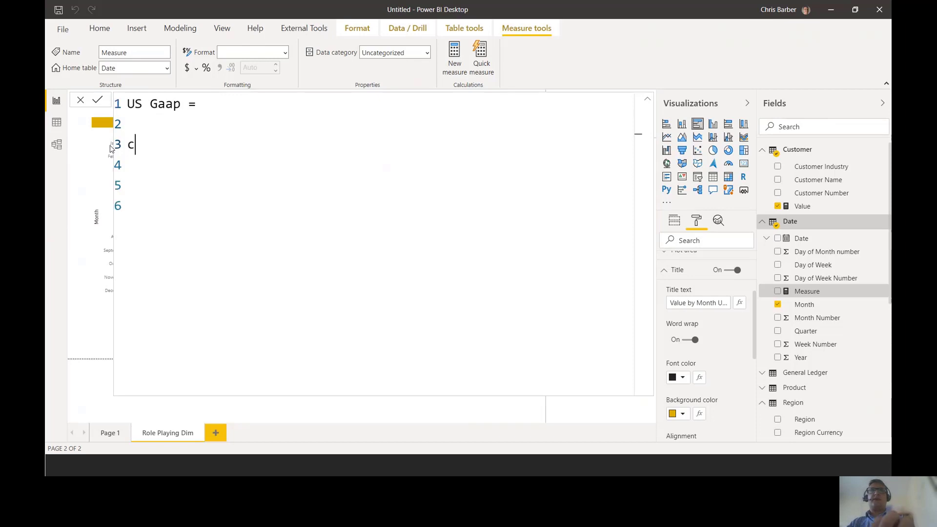
key(Tab)
key(Left)
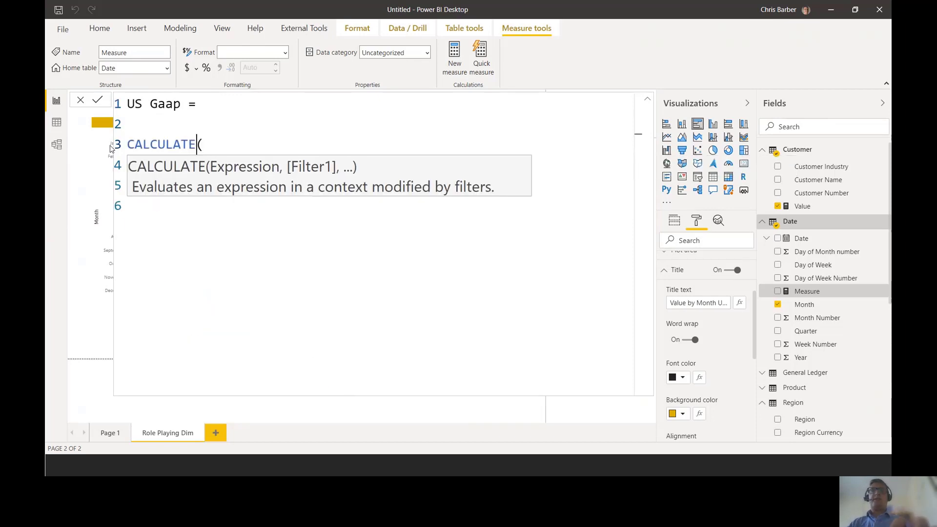
key(Return)
key(Home)
key(Down)
key(Down)
key(Down)
key(Tab)
text())
key(Up)
key(Up)
key(Tab)
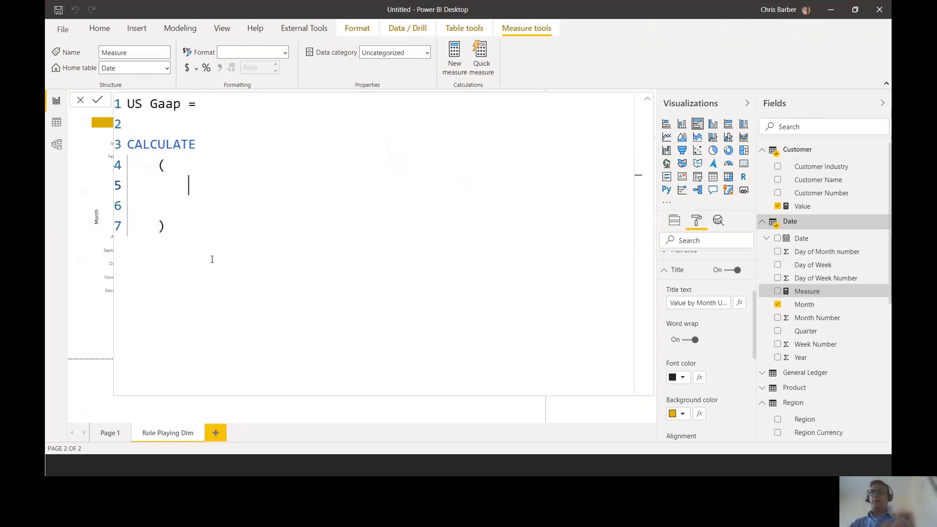
- Enter the [Value] measure as the CALCULATE expression and start a new line for the filter argument
key(BackSpace)
text([va)
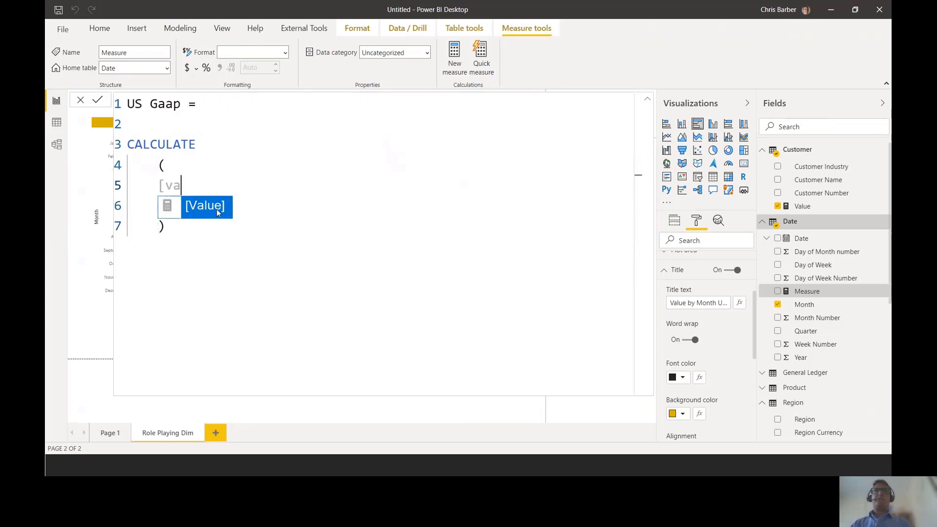
click(217, 212)
text(,)
key(Return)
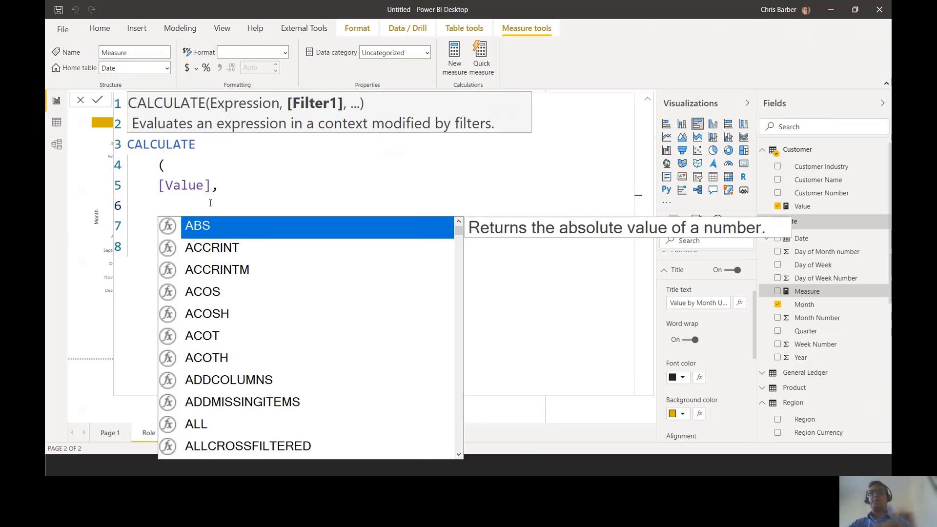
- Add a USERELATIONSHIP filter between 'Date'[Date] and SalesTransactions[US Gaap Recognition Date], and commit the measure
text(user)
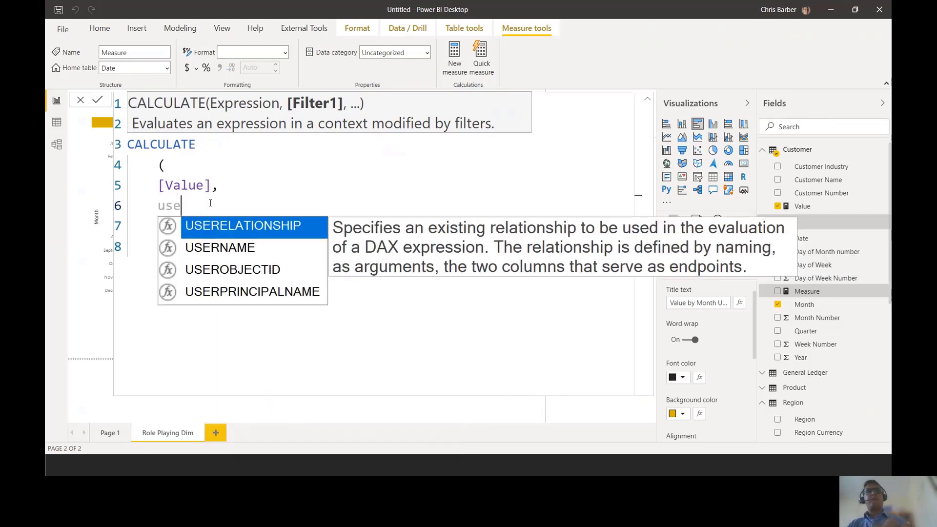
key(Escape)
text(ea)
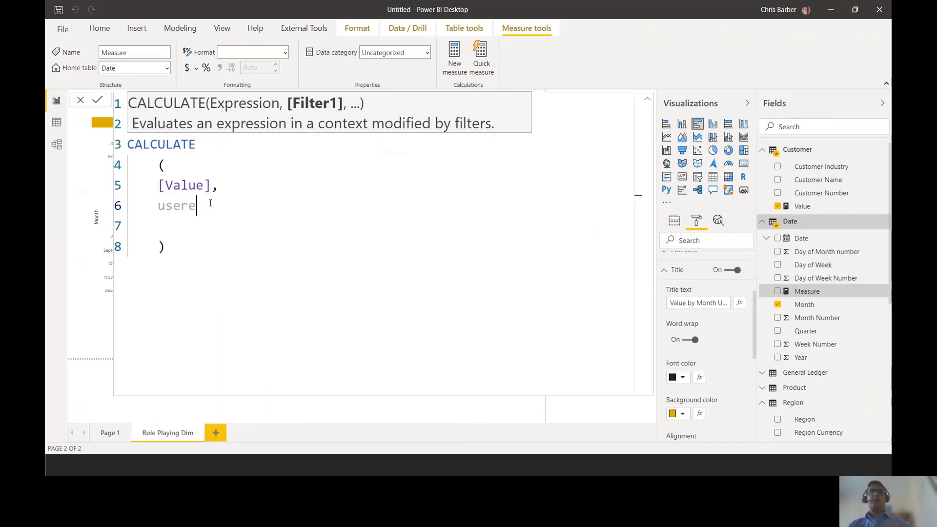
key(Tab)
text(()
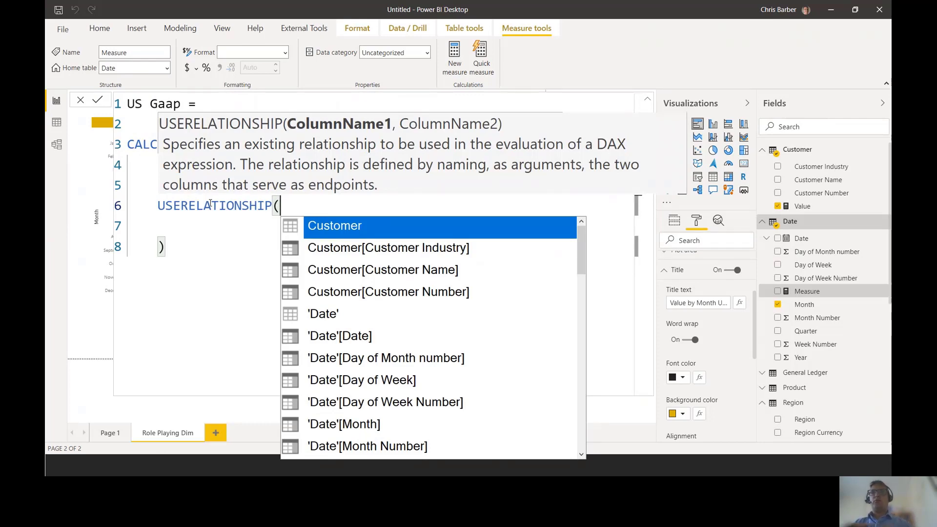
text(data)
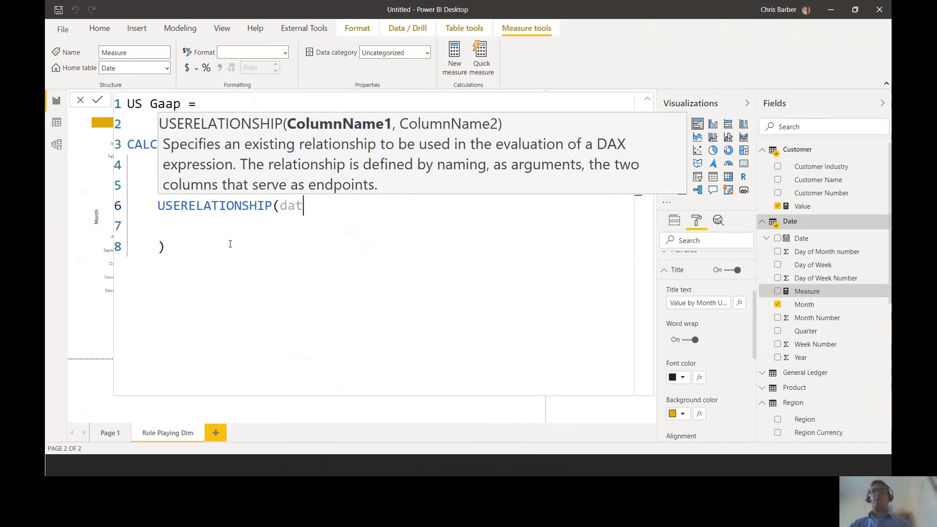
click(366, 251)
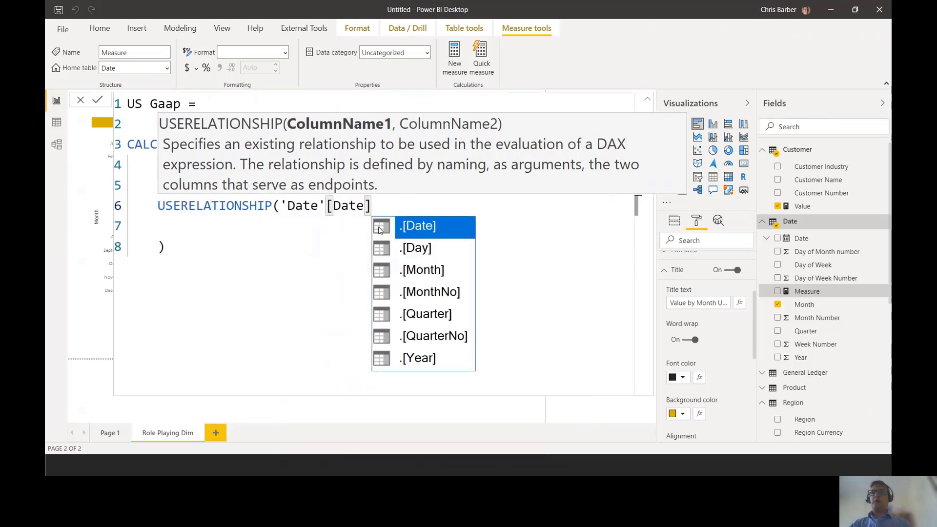
text(,us)
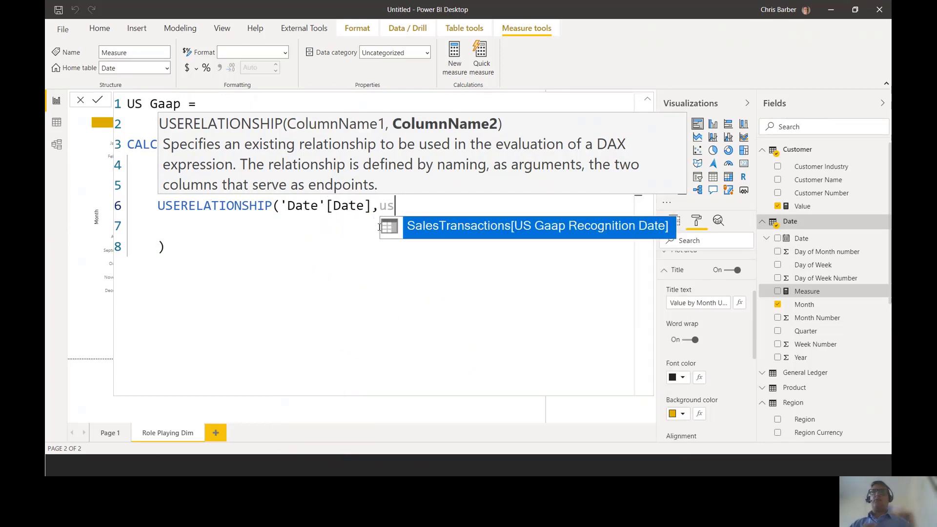
click(534, 382)
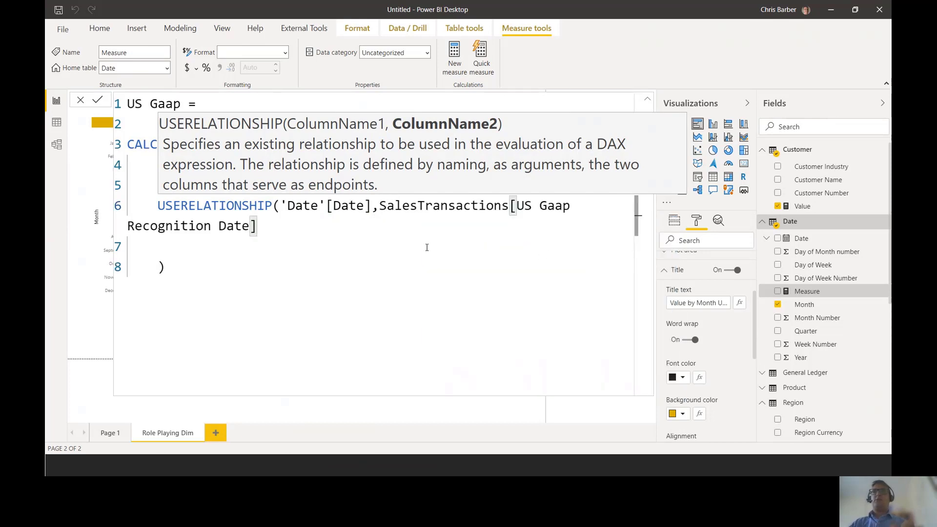
text())
key(Return)
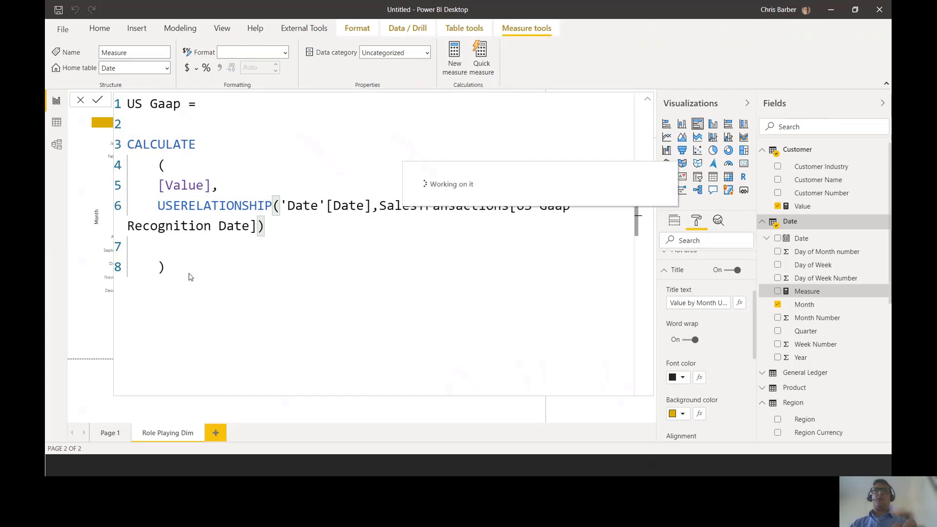
- Review the complete US Gaap formula in the enlarged editor, examining its CALCULATE, [Value] and USERELATIONSHIP parts, and collapse the editor
drag(172, 269, 128, 141)
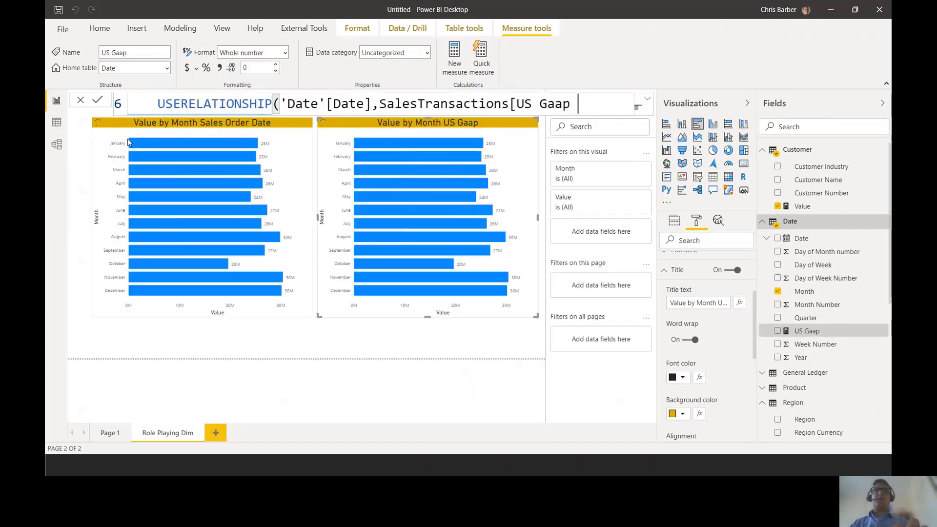
scroll(509, 110, down, 1)
click(647, 98)
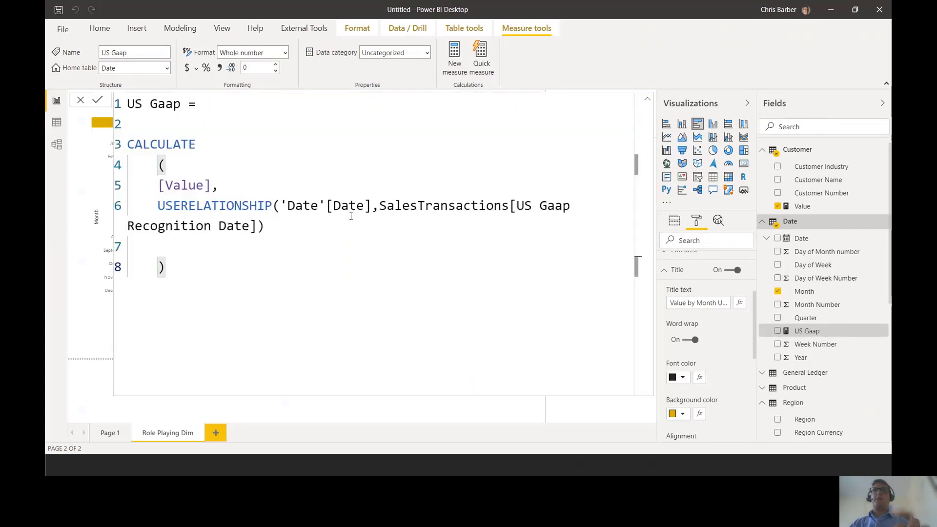
drag(210, 278, 128, 141)
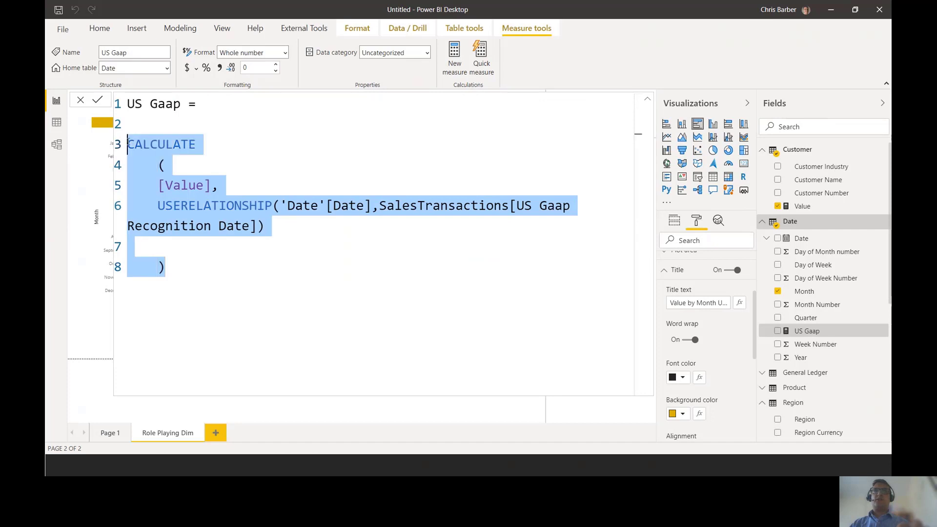
scroll(128, 142, down, 1)
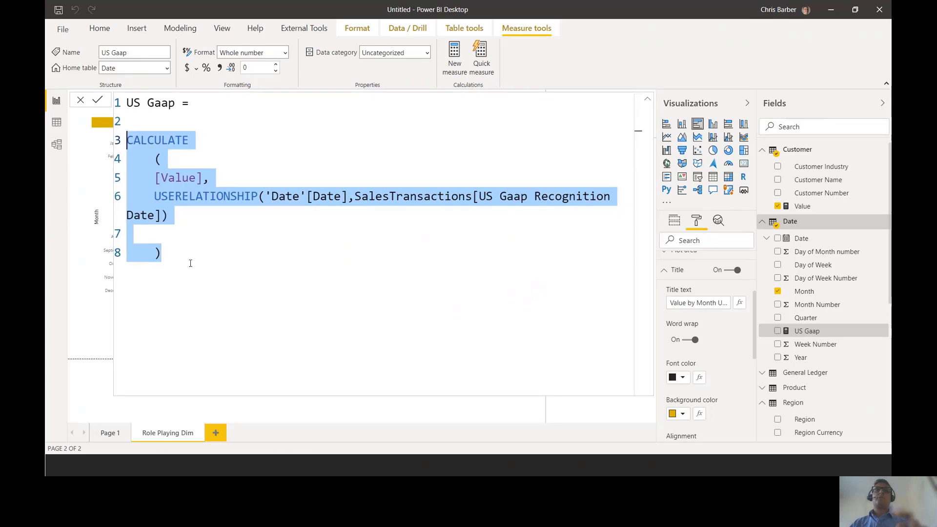
scroll(188, 262, down, 1)
click(207, 259)
drag(185, 156, 126, 154)
drag(543, 170, 143, 169)
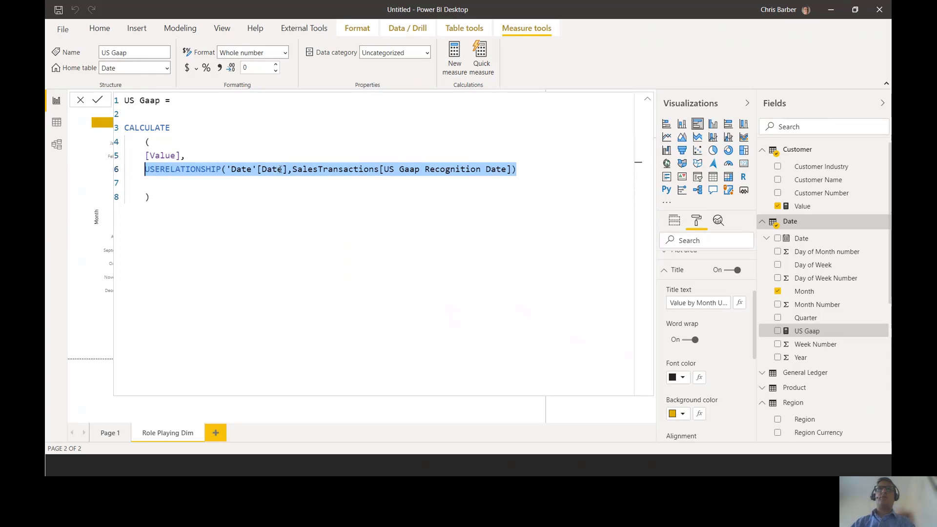
click(426, 177)
click(386, 221)
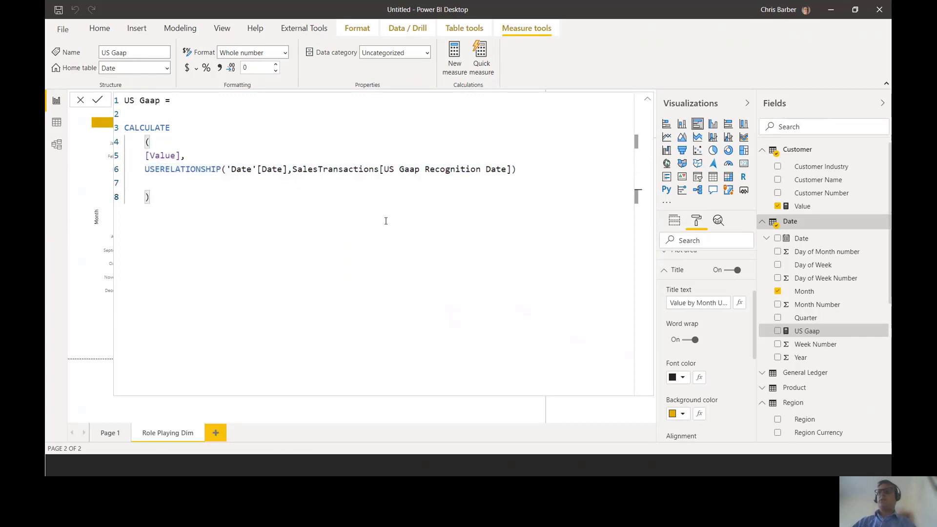
click(648, 101)
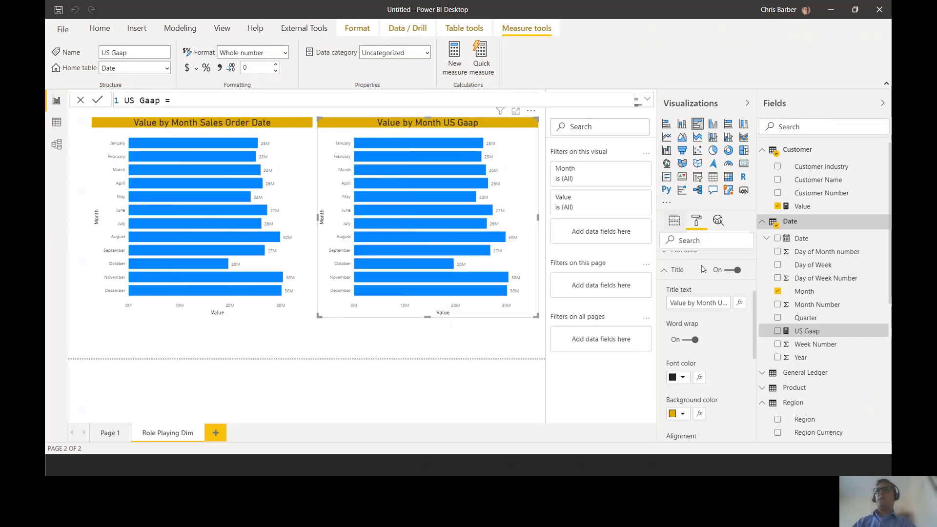
- Replace the Value field with the US Gaap measure in the US Gaap chart, and compare the January bars of both charts
click(674, 221)
mouse_move(649, 307)
mouse_down()
mouse_move(676, 324)
mouse_move(782, 352)
mouse_up()
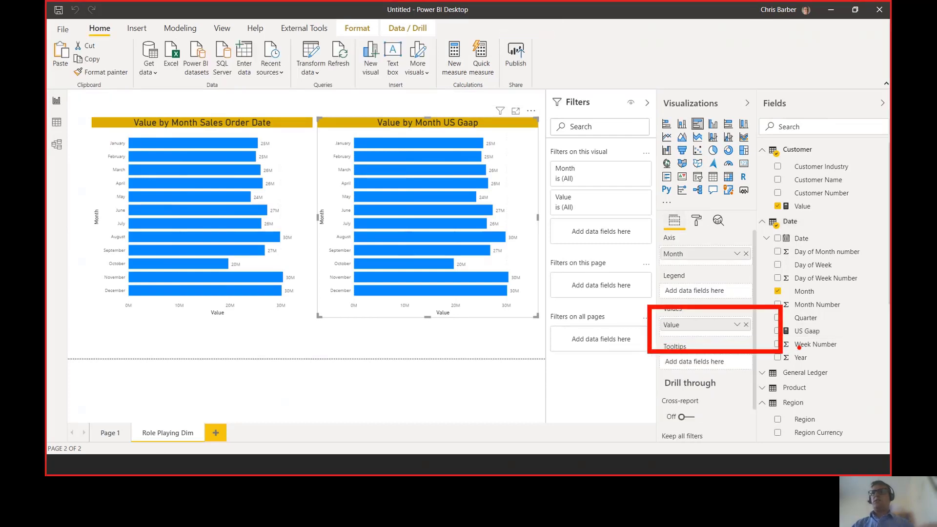
key(Escape)
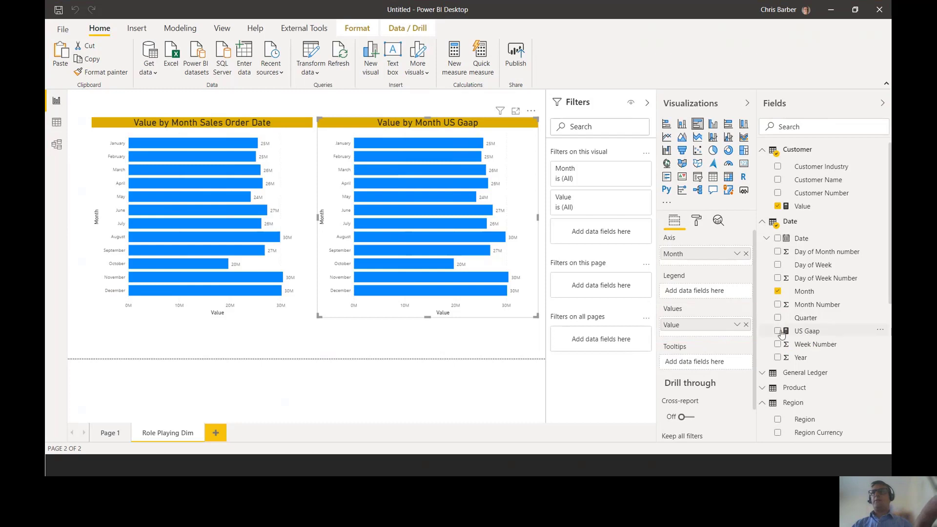
drag(787, 331, 705, 322)
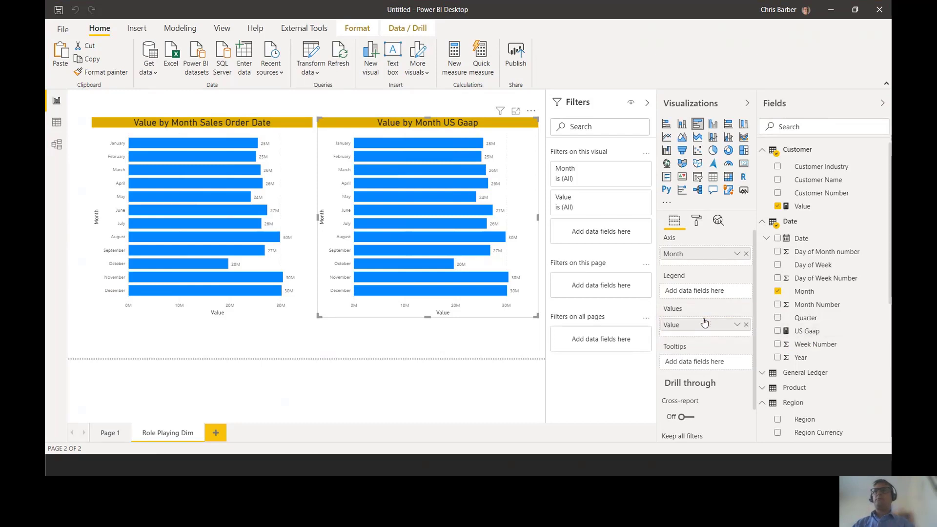
drag(806, 332, 701, 326)
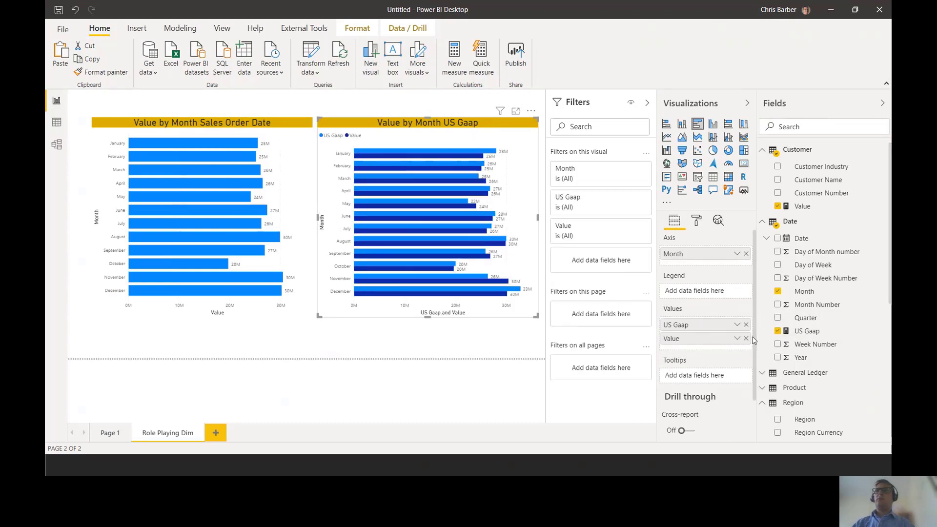
click(746, 339)
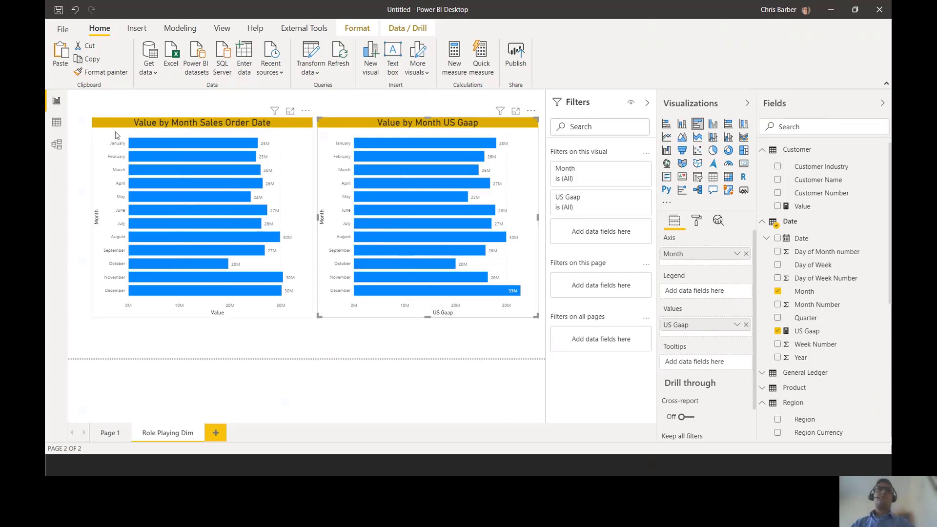
key(ctrl+2)
drag(101, 135, 277, 154)
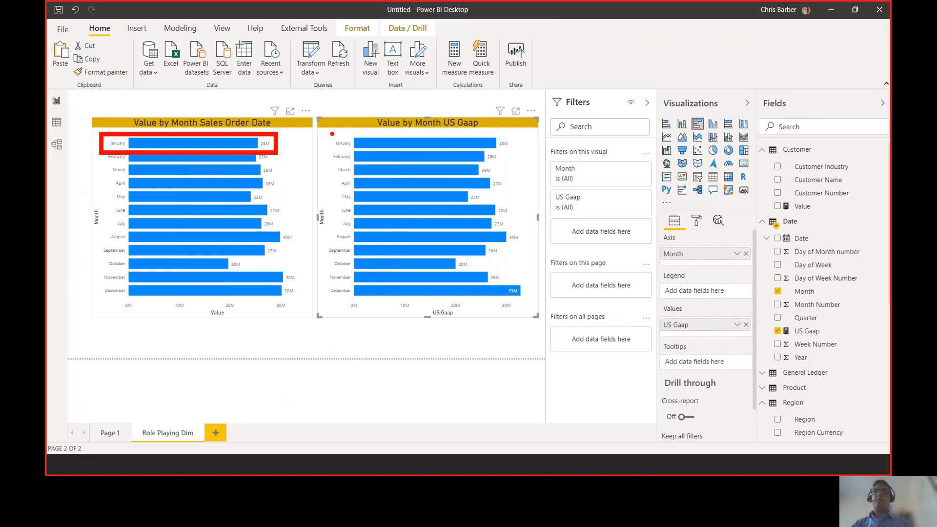
drag(328, 134, 519, 152)
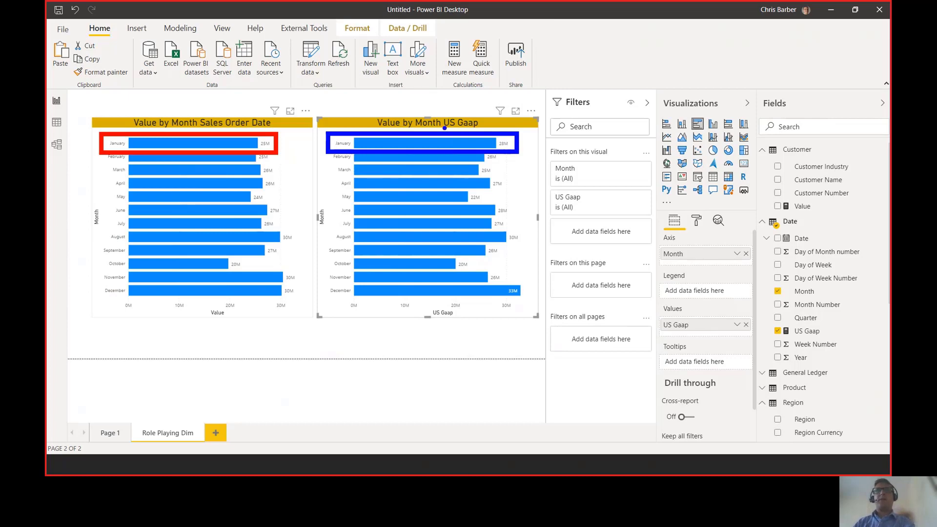
key(Escape)
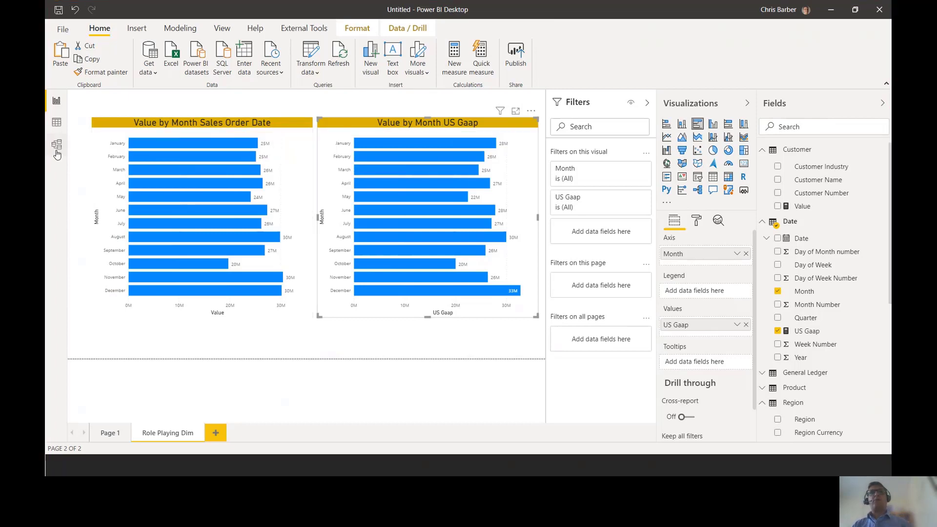
- Reposition the SalesTransactions and Date tables in the Role Playing Dimension model diagram, shifting both further left
click(56, 151)
drag(432, 157, 429, 211)
click(239, 129)
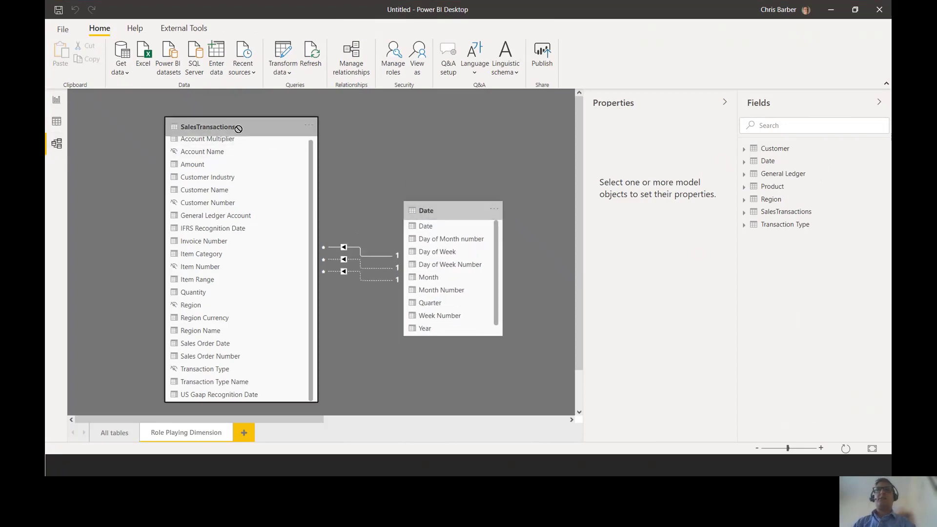
drag(238, 128, 207, 128)
drag(451, 211, 431, 213)
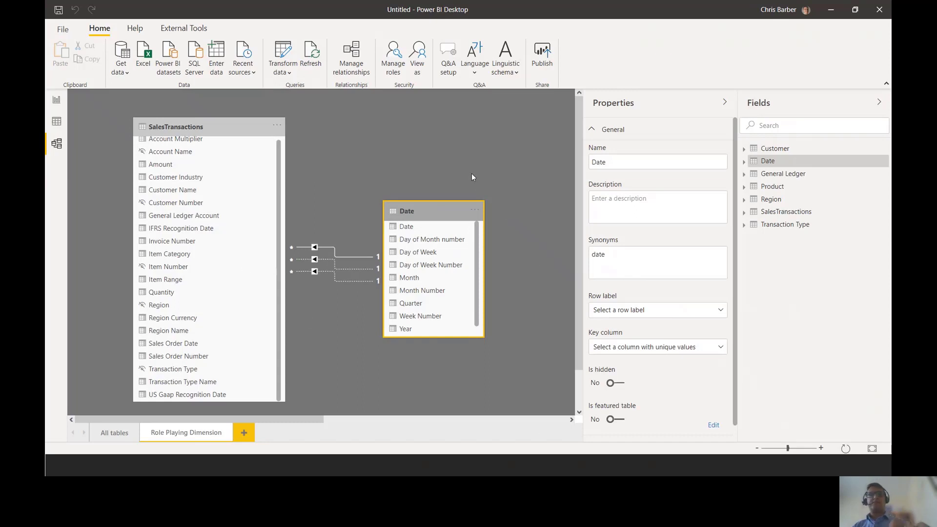
- Switch from the model diagram to the table data and add a new calculated table
key(ctrl+2)
drag(49, 106, 70, 133)
key(Escape)
click(56, 122)
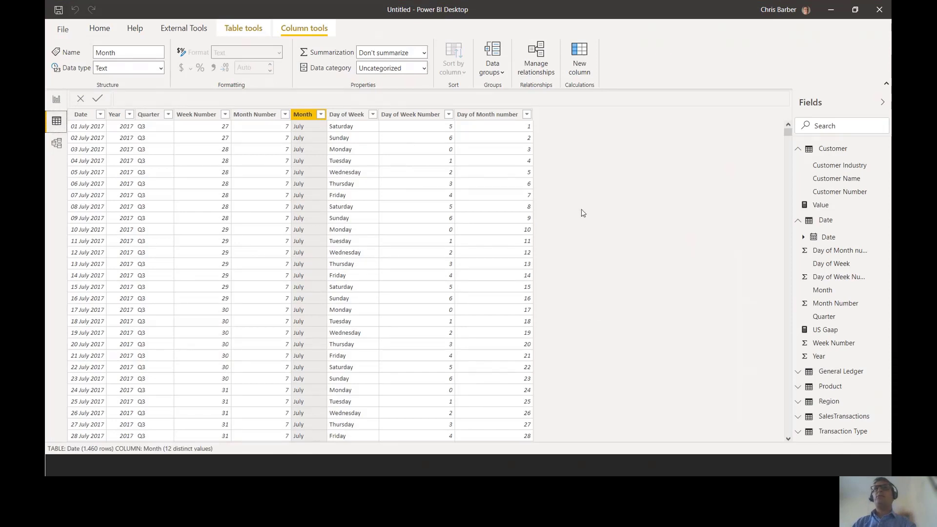
click(100, 29)
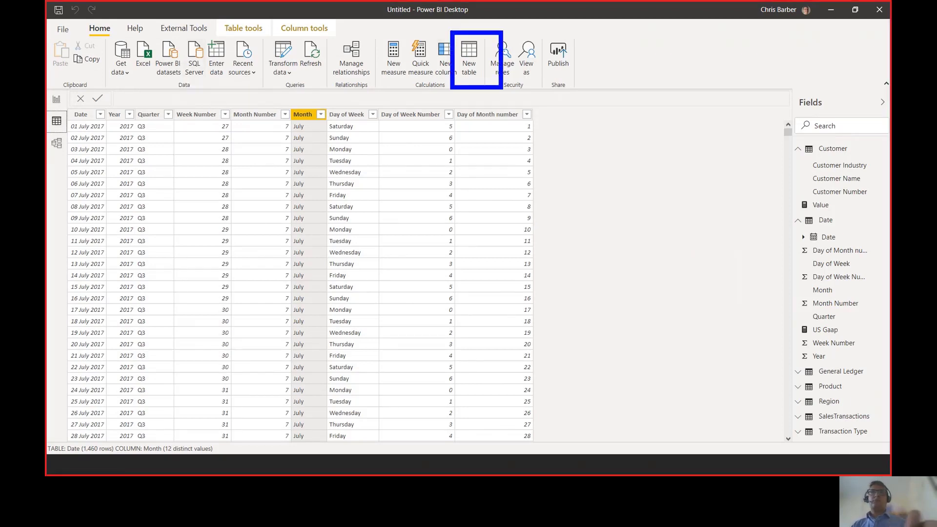
click(468, 53)
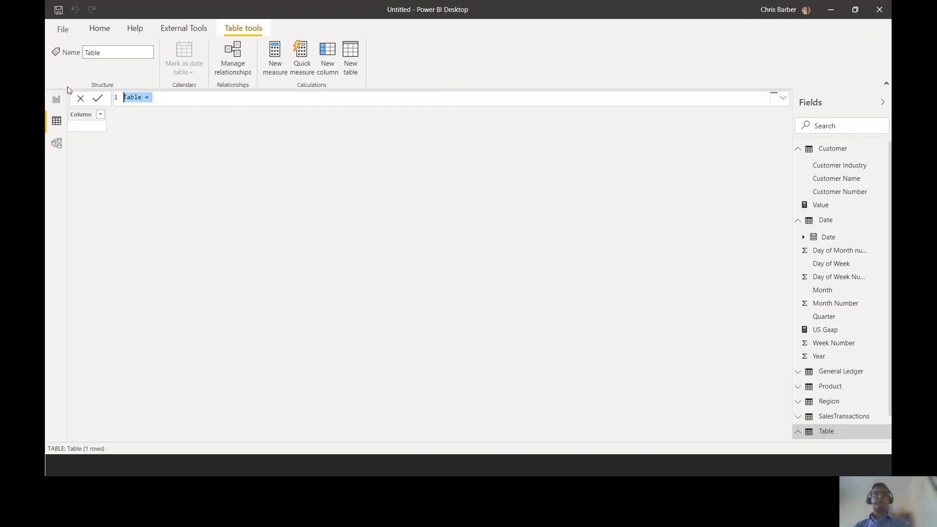
- Define the calculated table as US Gaap Date = 'Date', enlarge the formula text and commit it
text(US Ga)
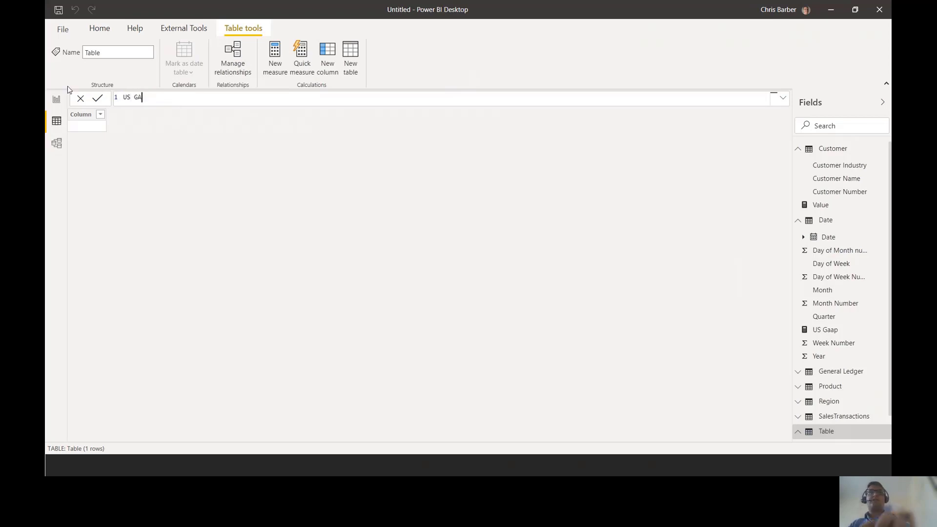
text(ap Date)
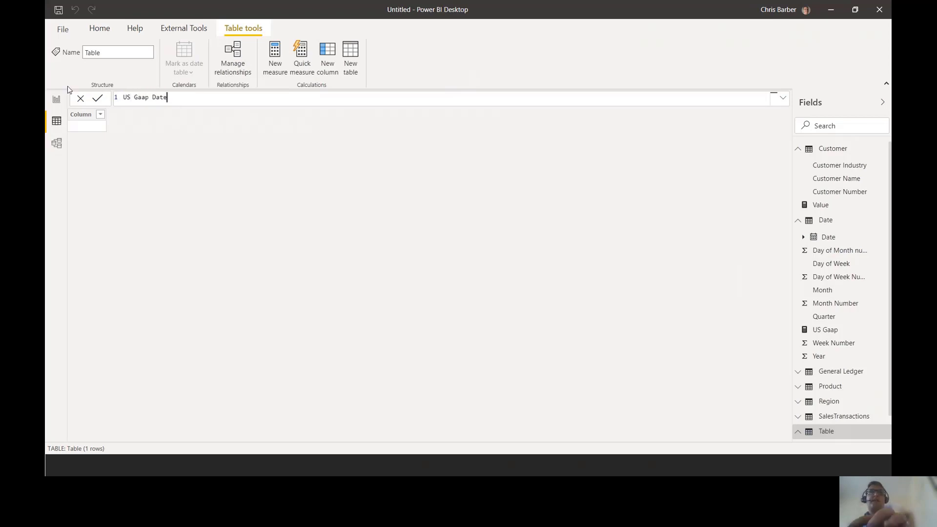
text( = date)
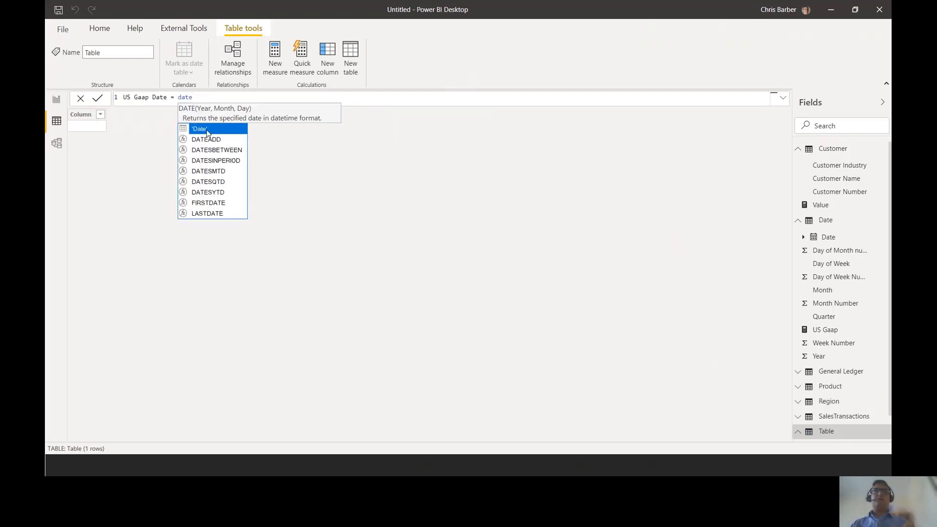
click(207, 131)
key(shift+Home)
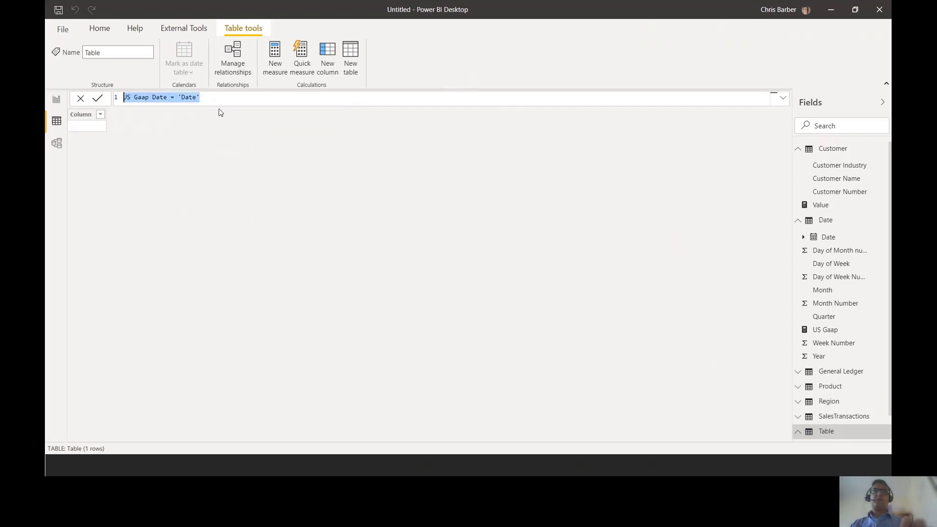
scroll(206, 101, up, 6)
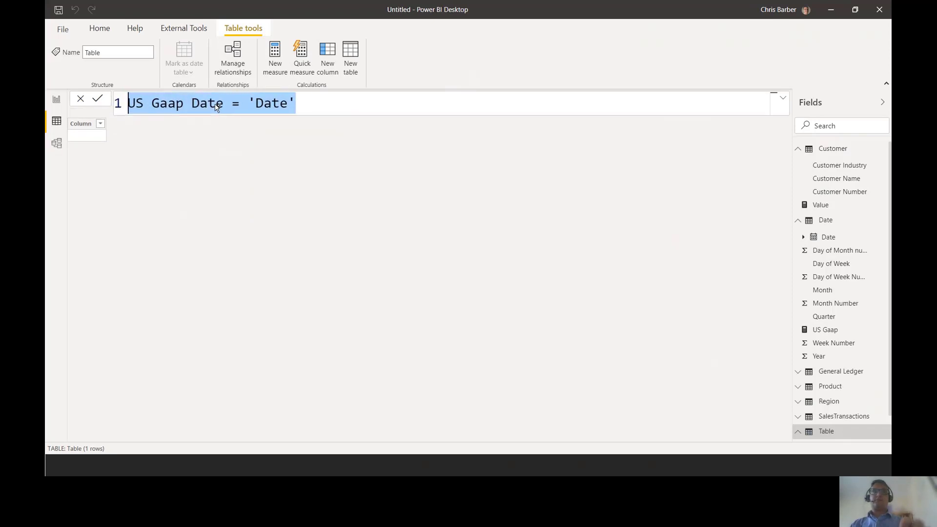
scroll(238, 112, up, 1)
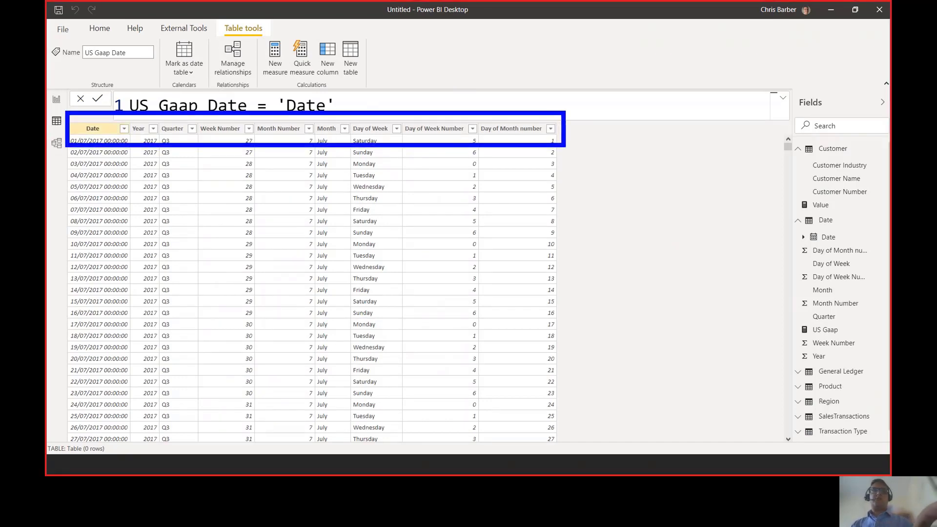
- Add US Gaap Date to the Role Playing Dimension diagram and relate its Date column to US Gaap Recognition Date in SalesTransactions
click(58, 144)
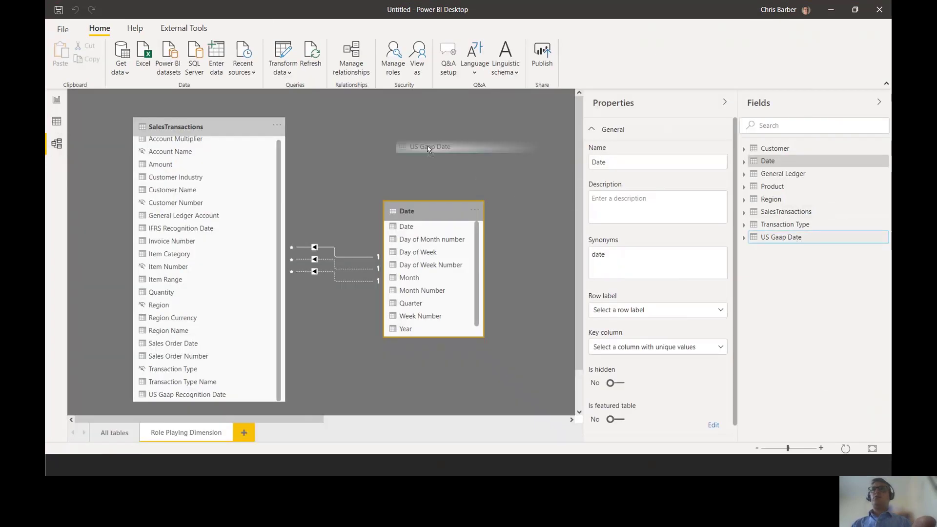
drag(415, 206, 424, 239)
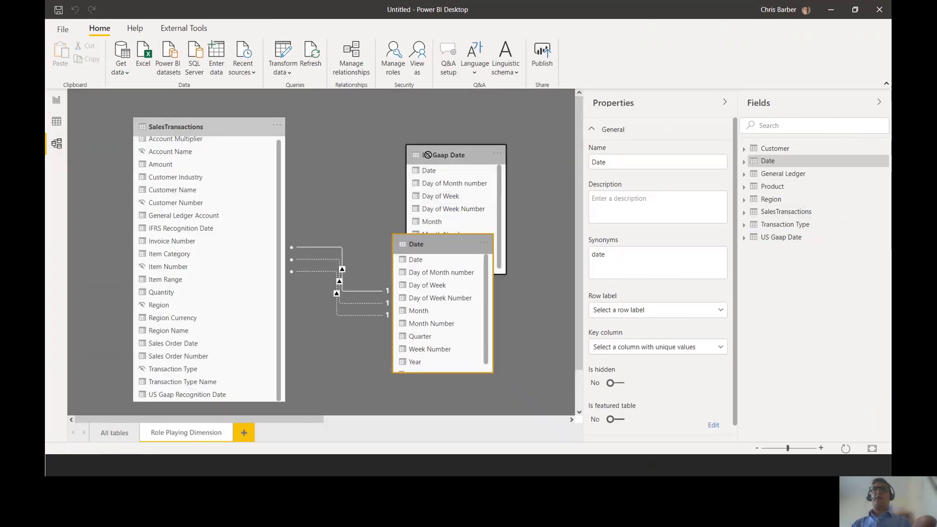
drag(428, 154, 398, 126)
drag(437, 244, 428, 278)
drag(402, 142, 231, 394)
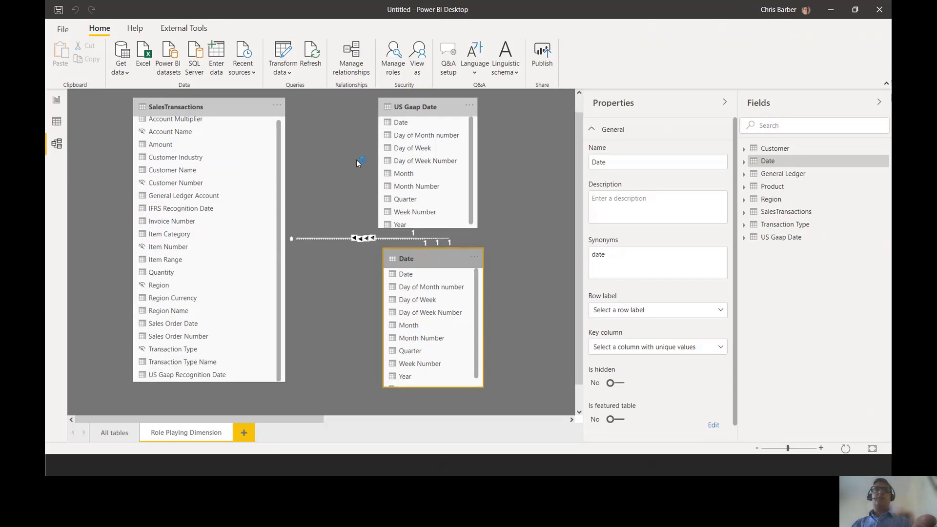
- Rearrange the diagram so that Date sits above US Gaap Date, with SalesTransactions beside them
drag(440, 252, 397, 305)
drag(404, 131, 411, 119)
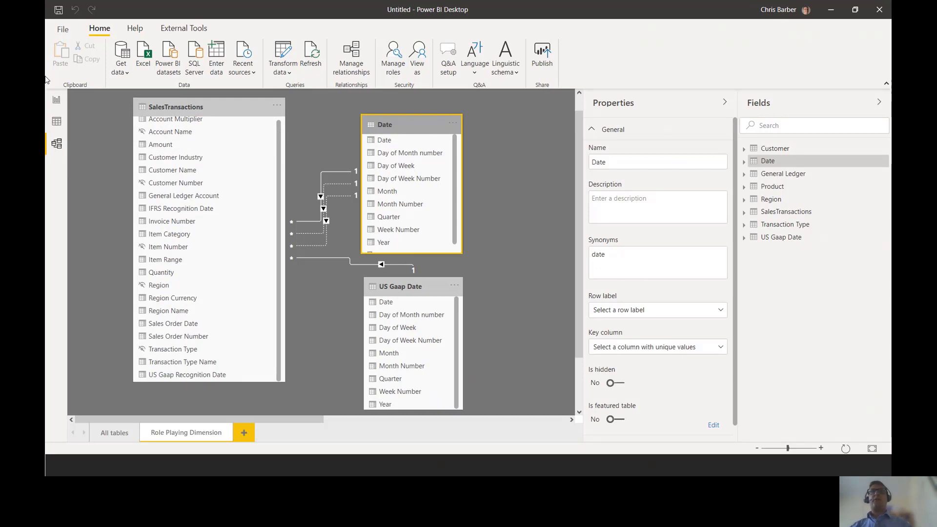
drag(223, 115, 226, 122)
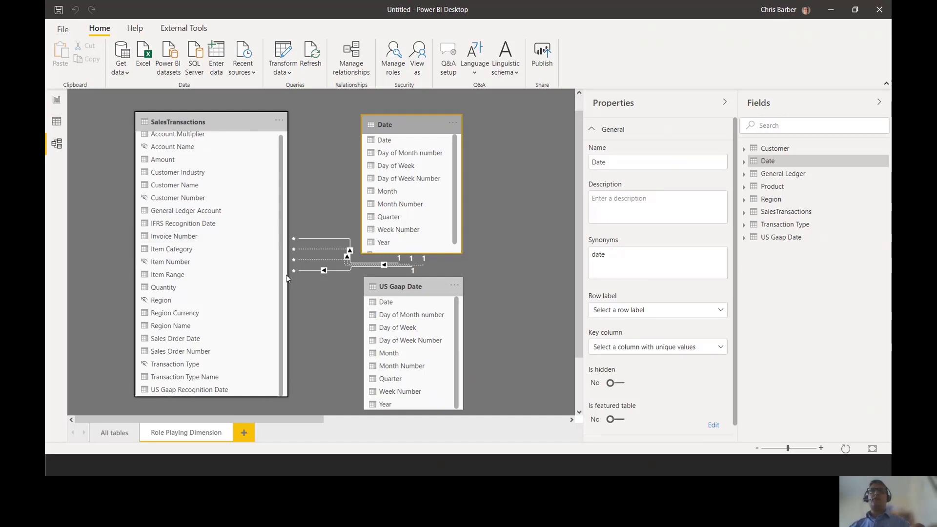
- Switch to the presentation and advance to the slide Part 3: Degenerate Dimensions
key(alt+Tab)
key(Right)
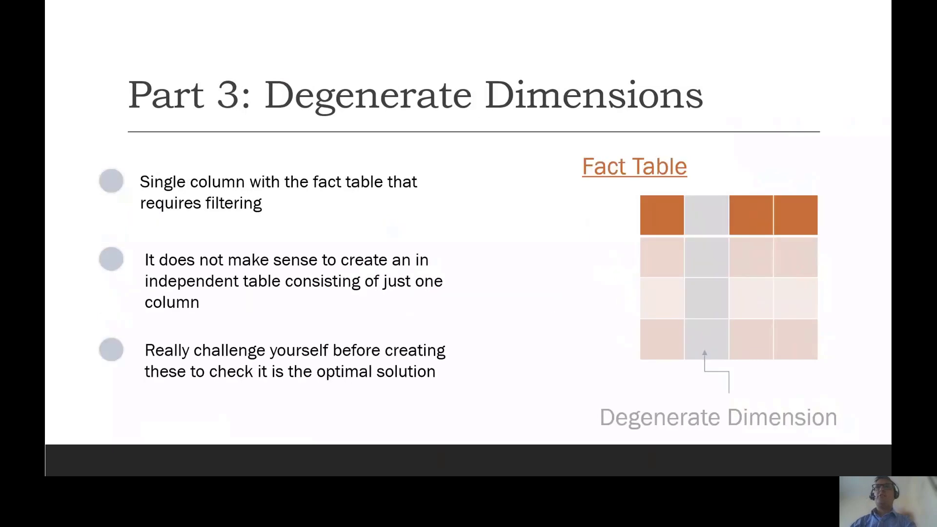
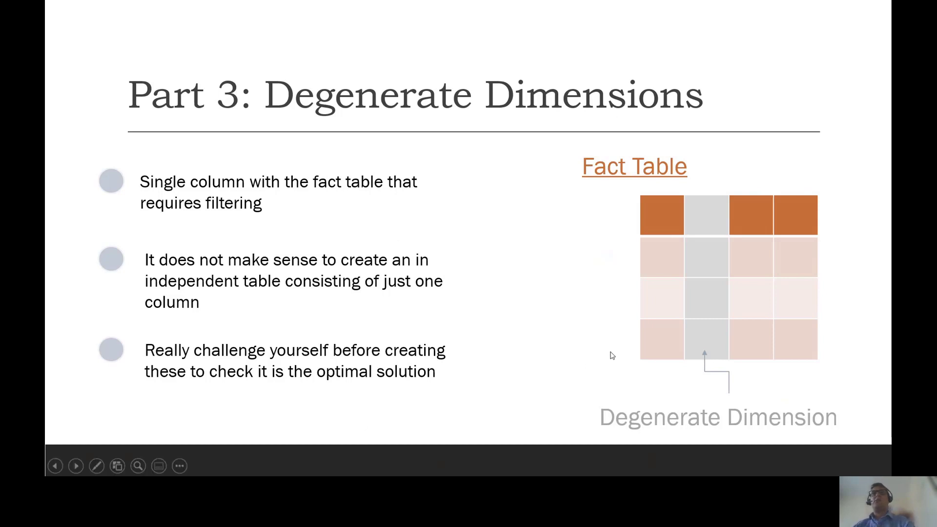
- Switch to Power BI Desktop and add a new model diagram layout named Degenerate Dim
key(alt+Tab)
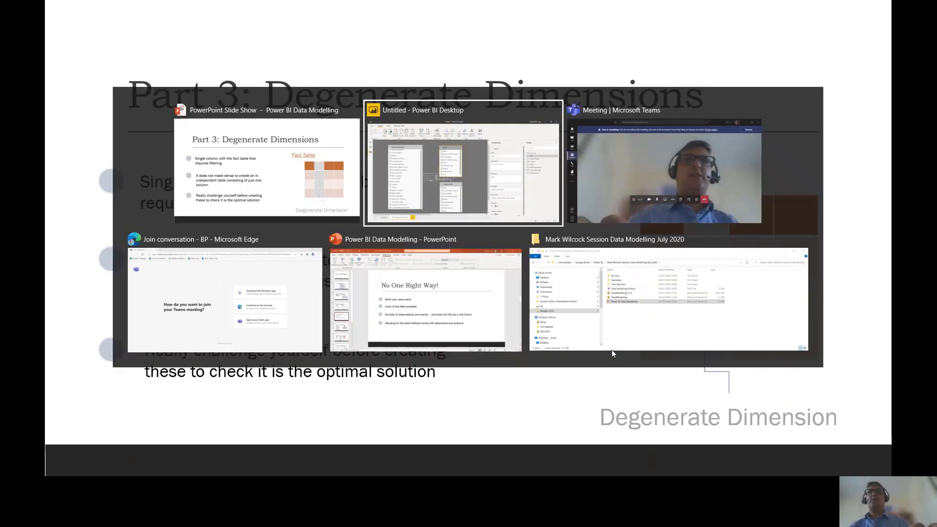
scroll(278, 196, up, 1)
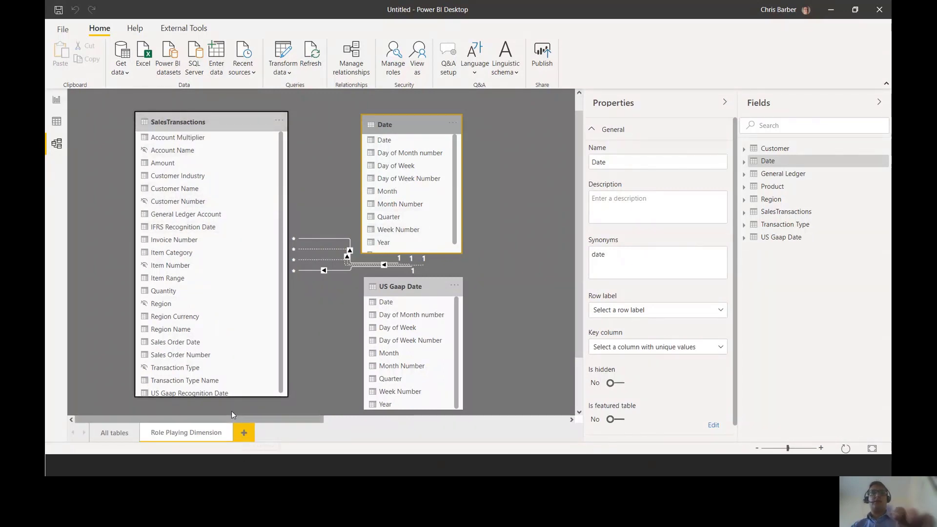
key(ctrl+2)
drag(221, 402, 269, 455)
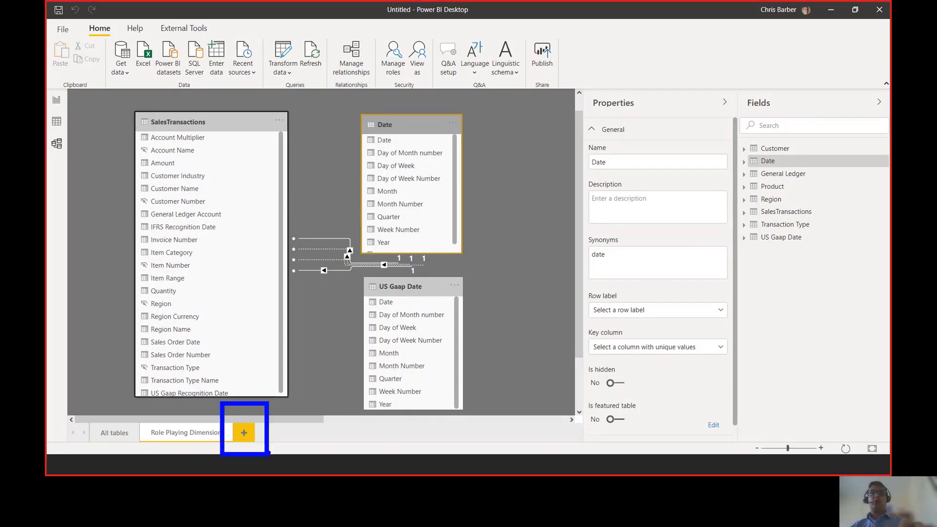
key(Escape)
click(245, 431)
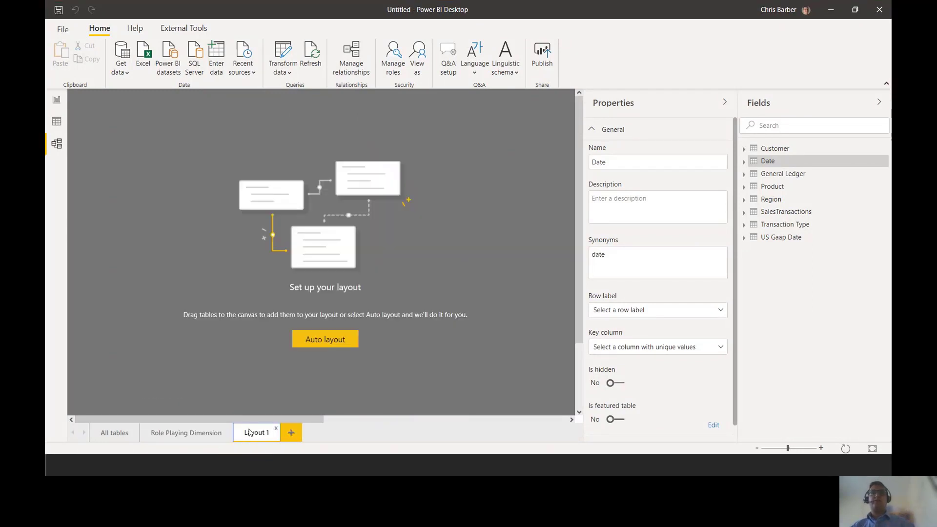
right_click(251, 431)
click(281, 406)
text(De)
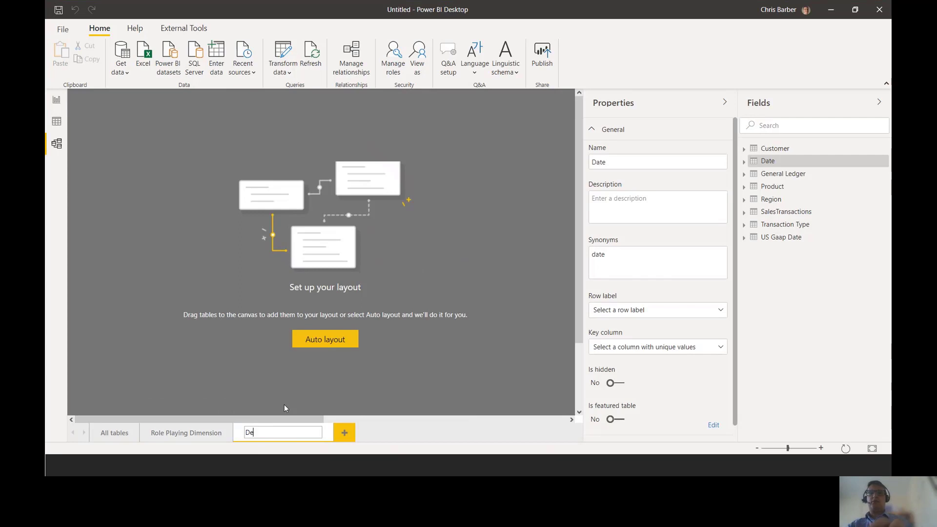
text(generate Dim)
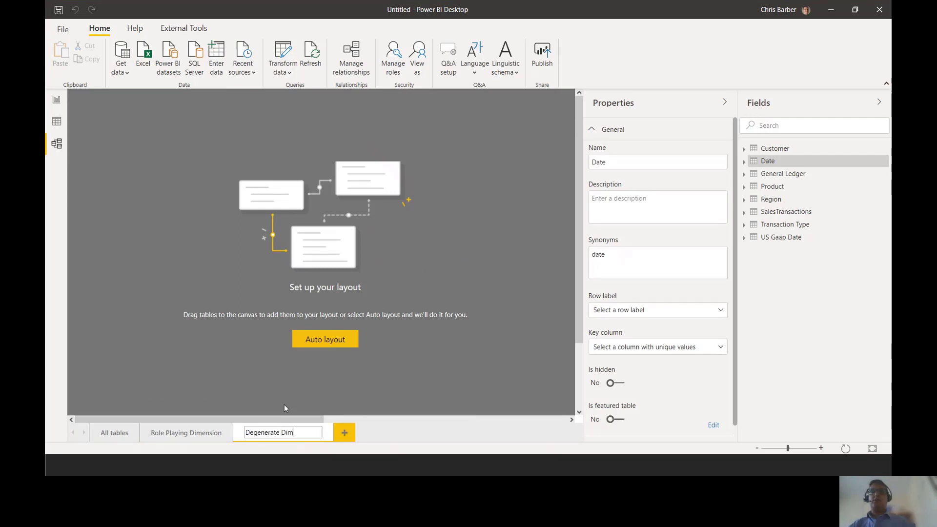
click(473, 282)
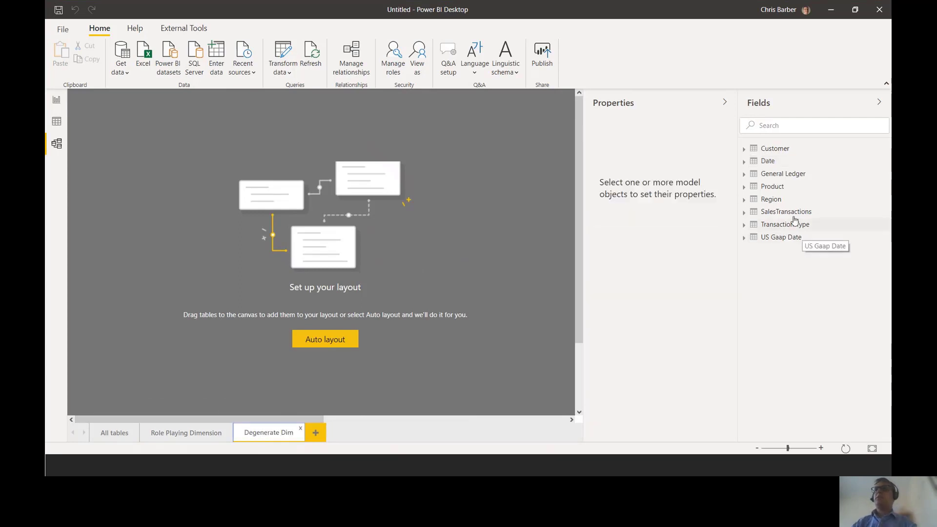
- Add SalesTransactions to the Degenerate Dim diagram and enlarge its card to show every column
drag(799, 215, 292, 171)
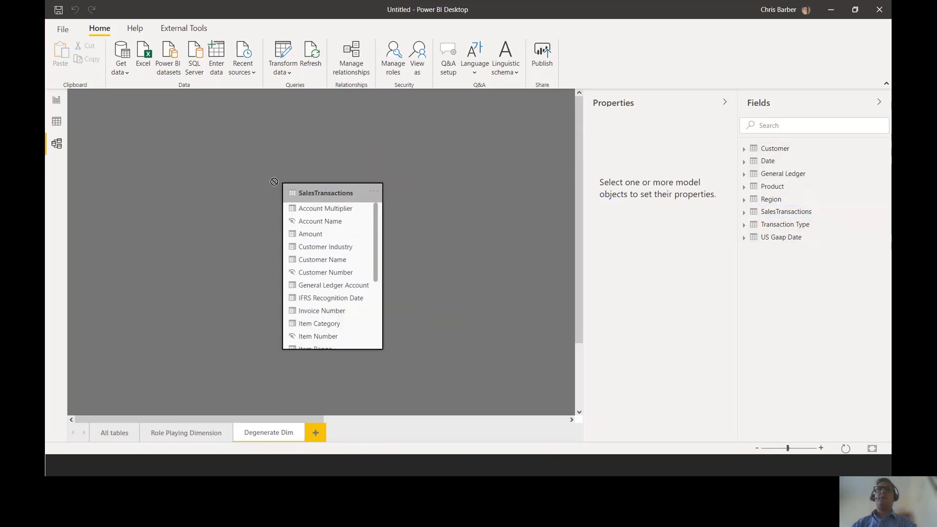
drag(274, 282, 287, 403)
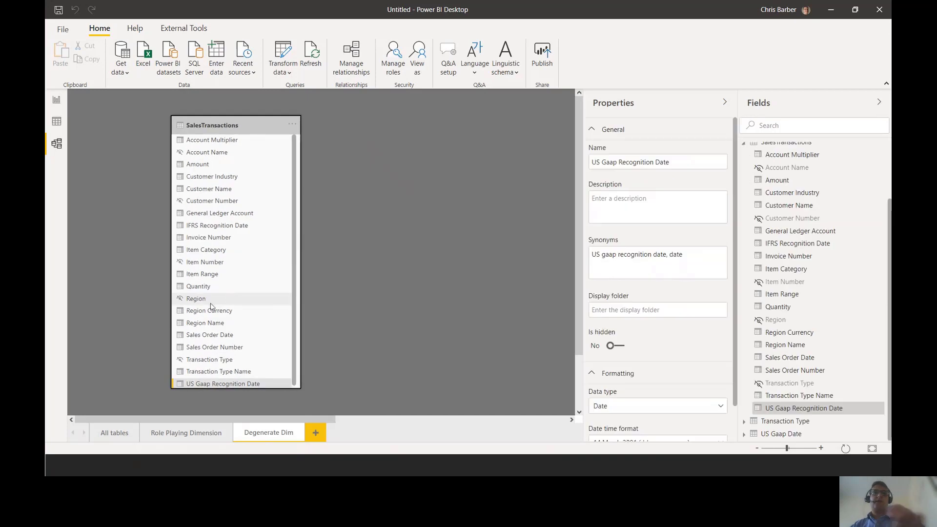
mouse_move(161, 299)
mouse_down()
mouse_move(205, 323)
mouse_move(272, 333)
mouse_up()
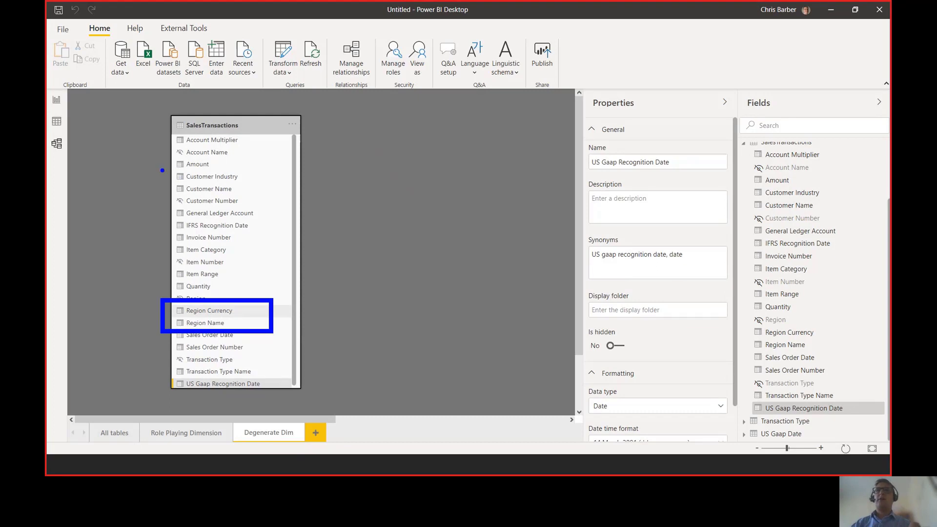
drag(162, 170, 307, 198)
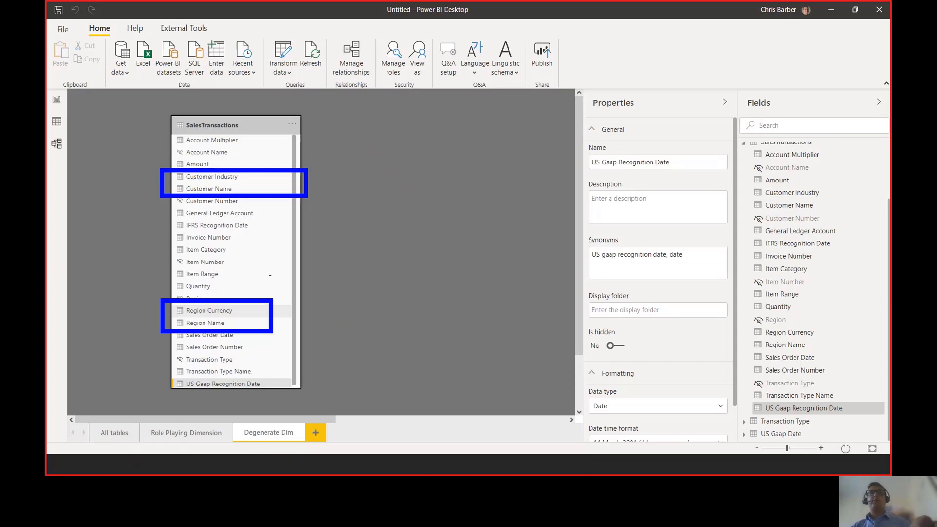
key(Escape)
- In Power Query, remove the columns from Customer Name through Account Multiplier from SalesTransactions and apply the change to the model
click(282, 49)
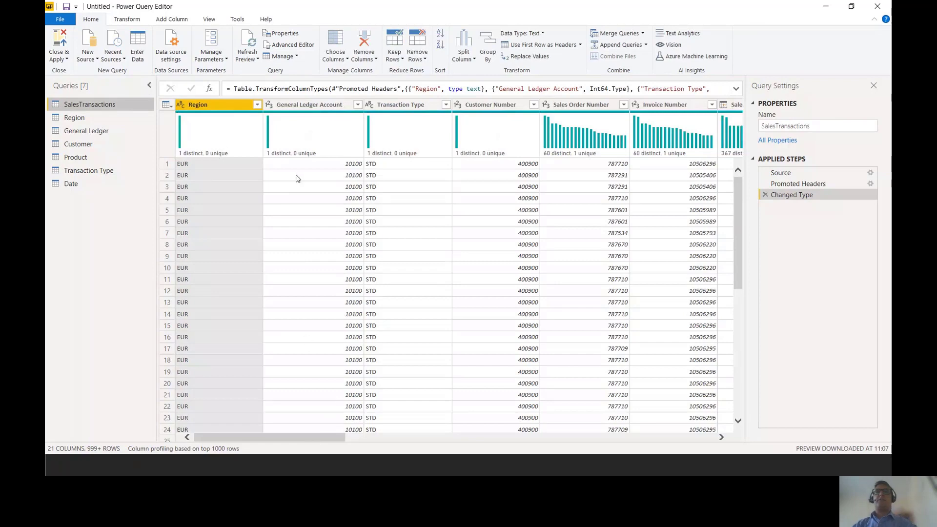
drag(316, 438, 563, 453)
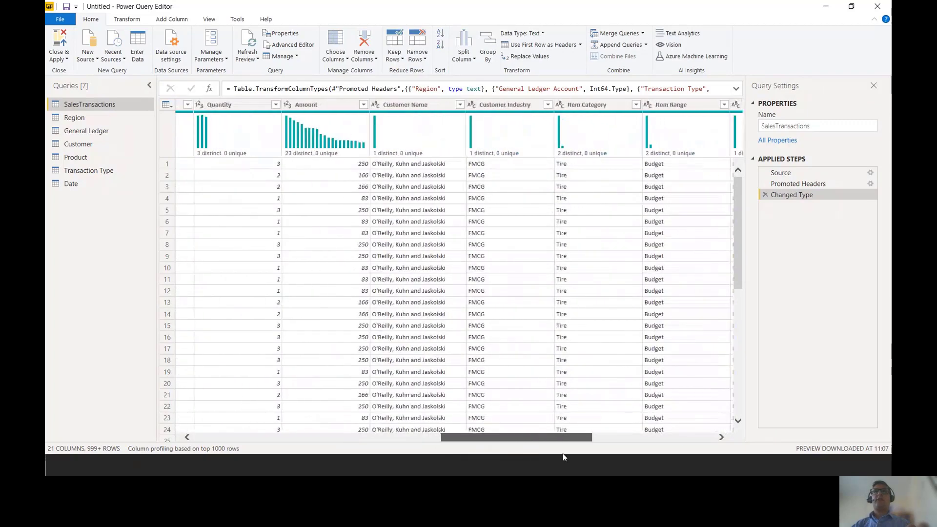
click(414, 104)
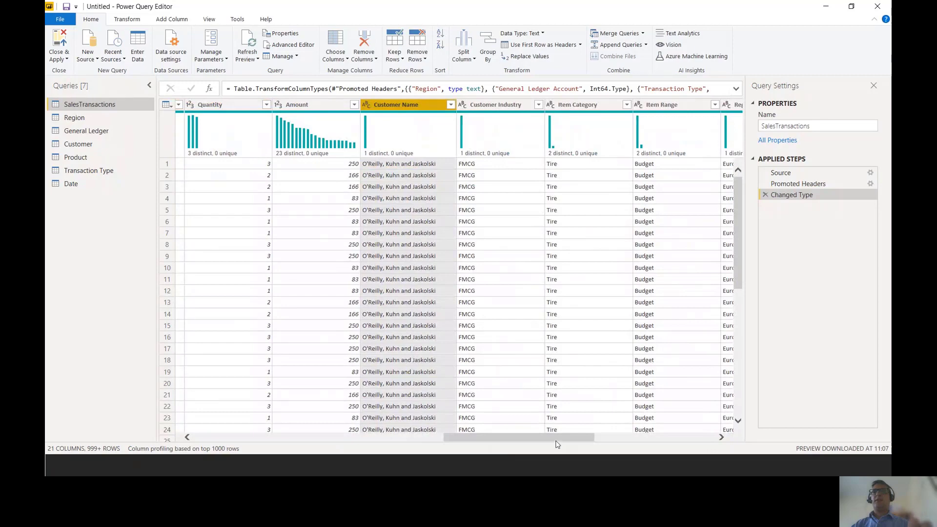
scroll(559, 444, right, 3)
scroll(559, 444, right, 4)
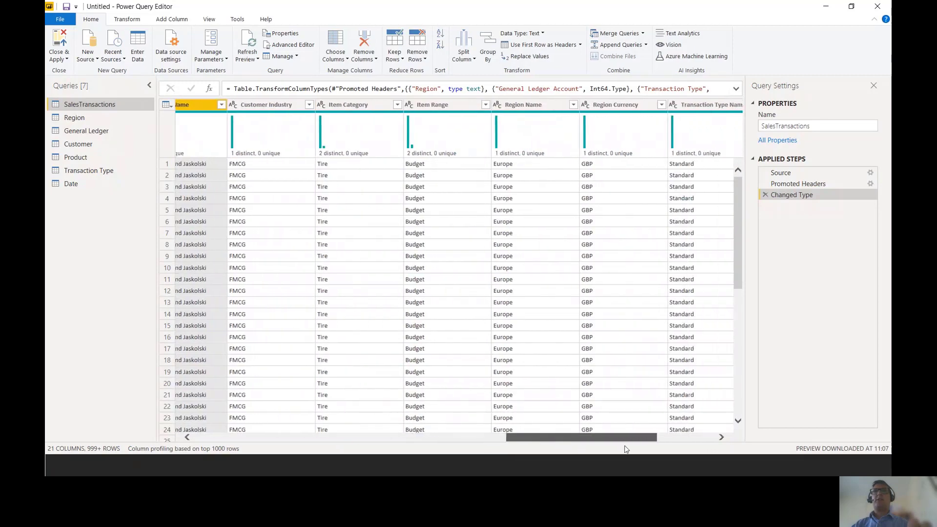
scroll(699, 450, right, 2)
click(699, 106)
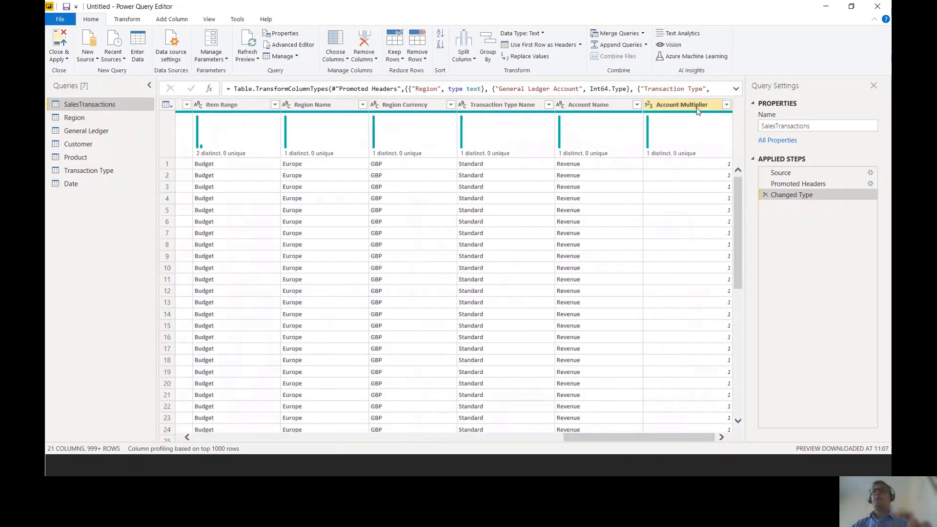
right_click(698, 106)
click(723, 126)
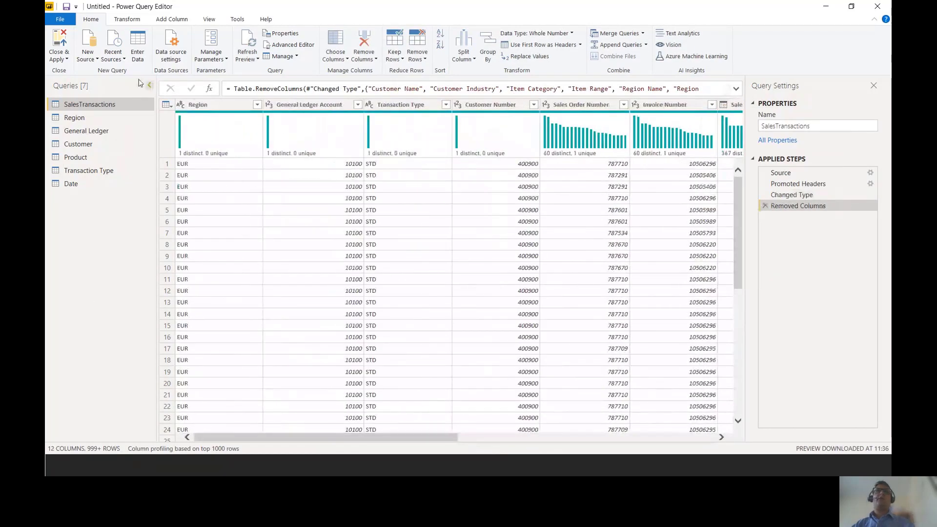
click(59, 39)
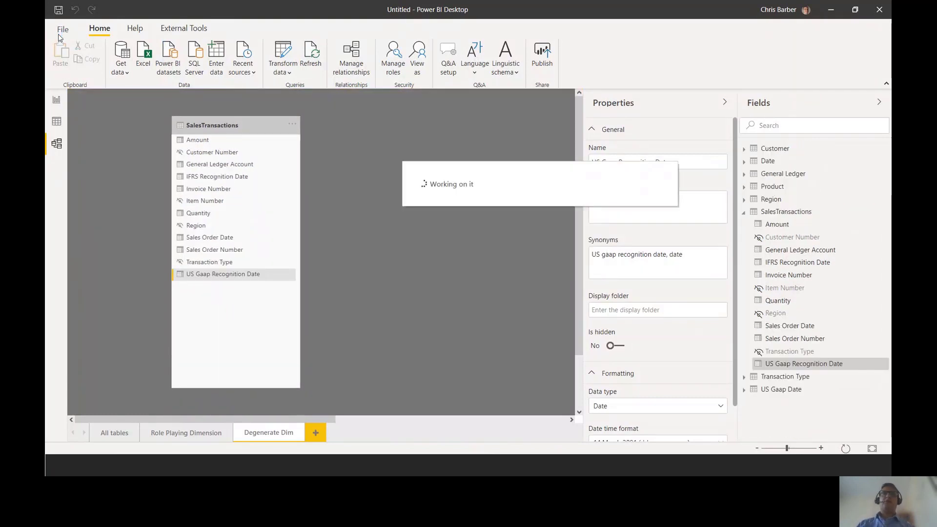
- Shorten the SalesTransactions card to fit its remaining columns and reposition it enlarged in the diagram
drag(265, 390, 265, 296)
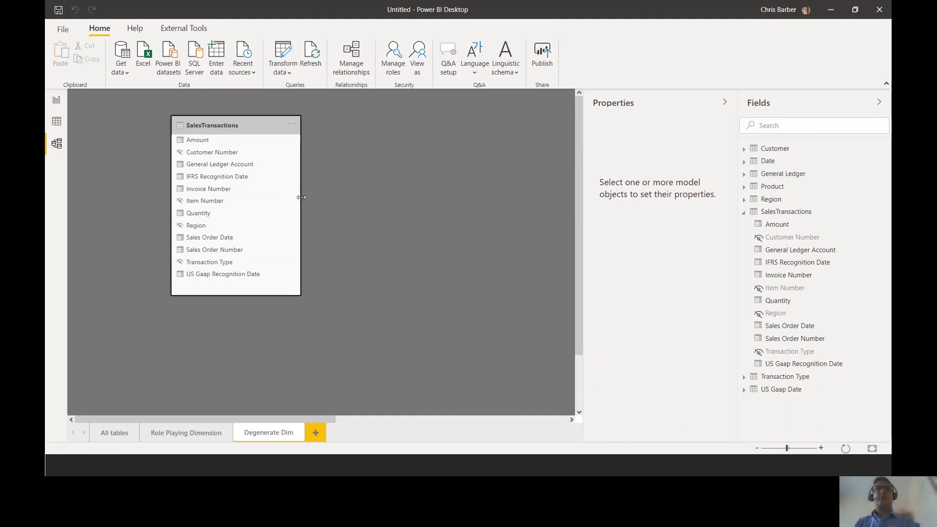
drag(269, 129, 272, 136)
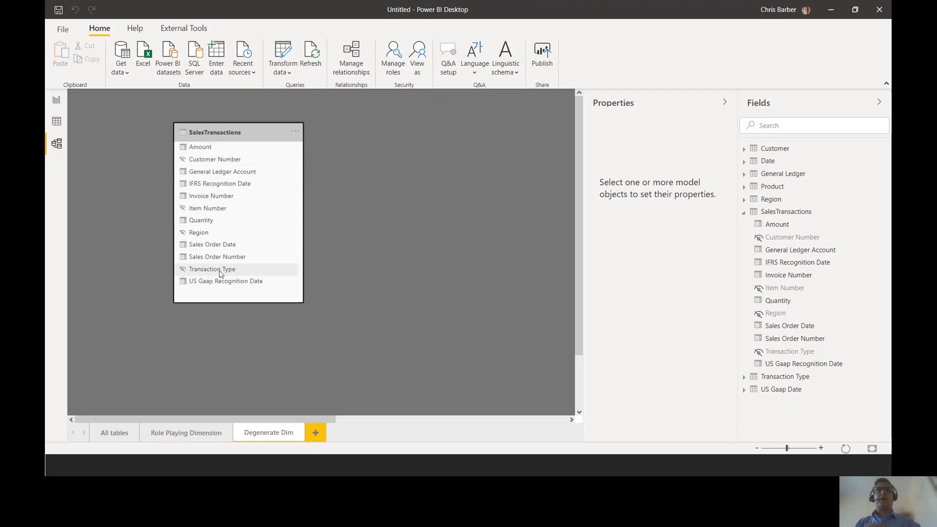
scroll(219, 272, up, 3)
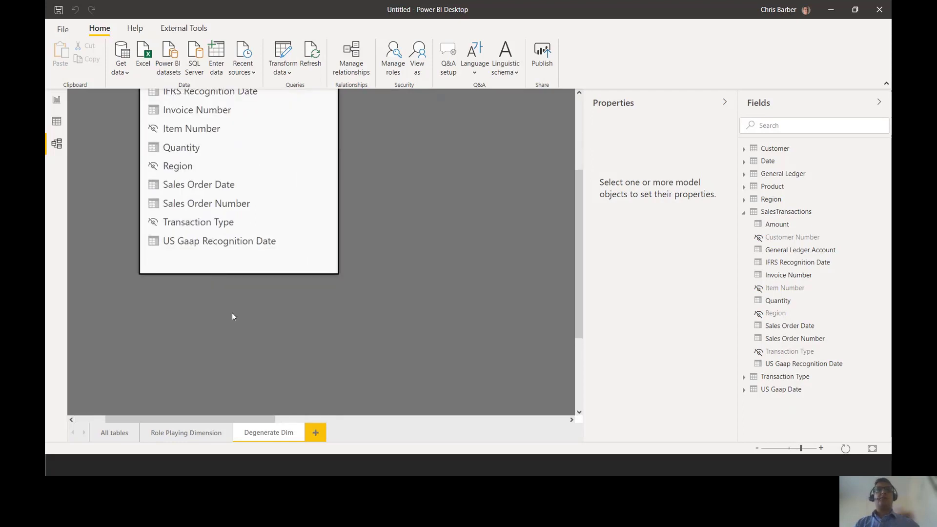
drag(581, 268, 559, 216)
drag(275, 119, 333, 131)
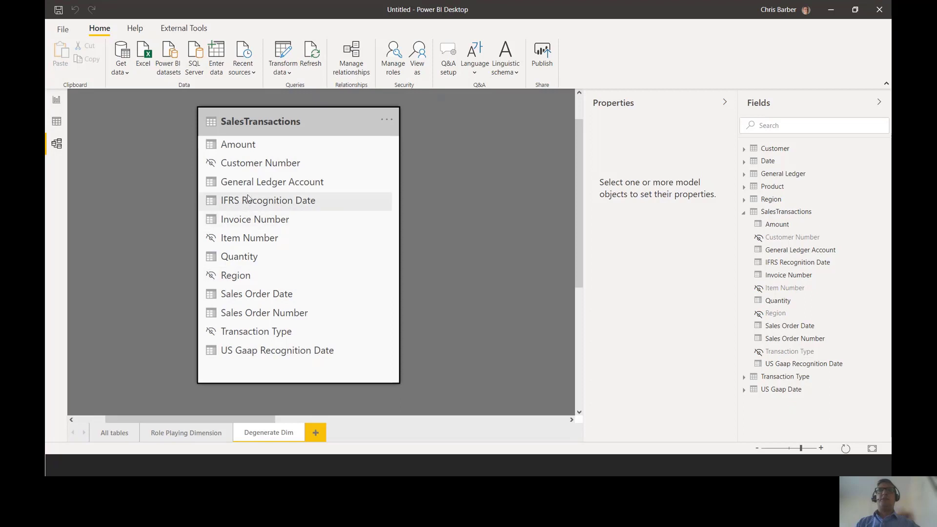
- Hide US Gaap Recognition Date, Sales Order Date, IFRS Recognition Date and General Ledger Account of SalesTransactions in report view
right_click(273, 354)
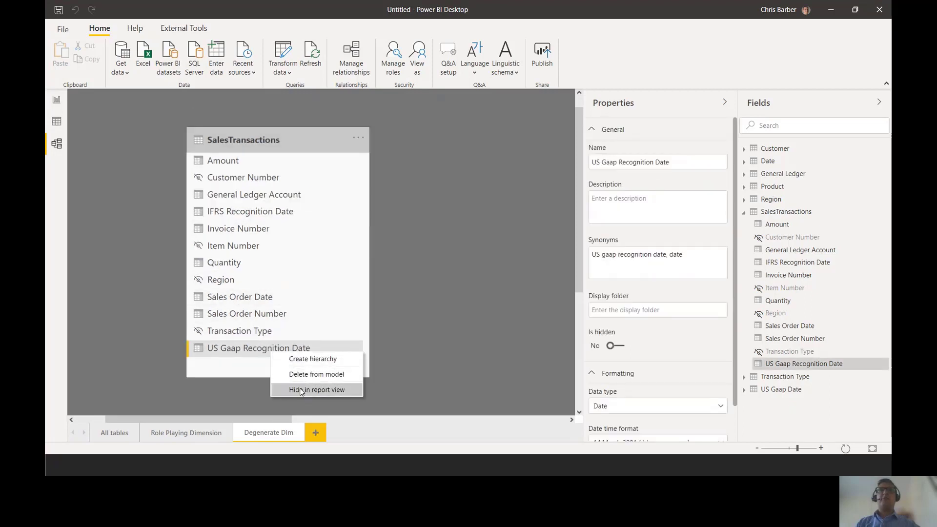
click(302, 390)
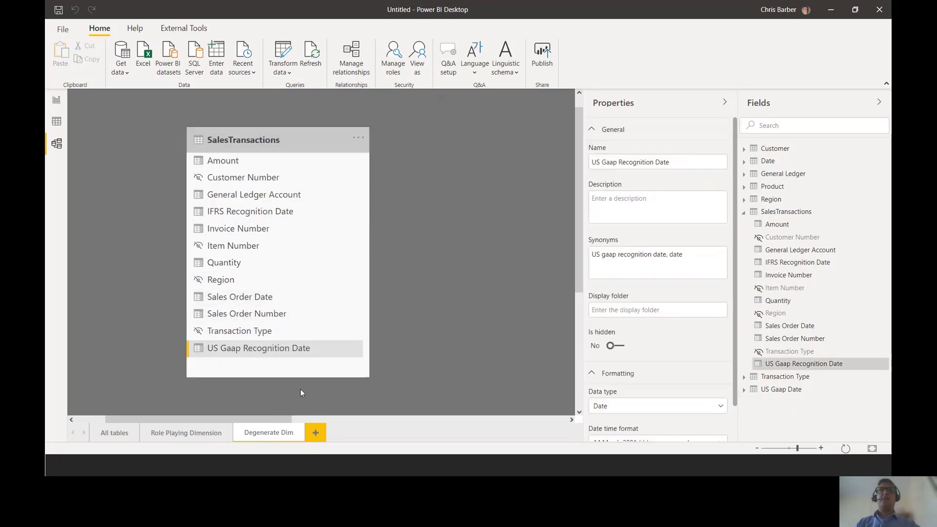
right_click(231, 300)
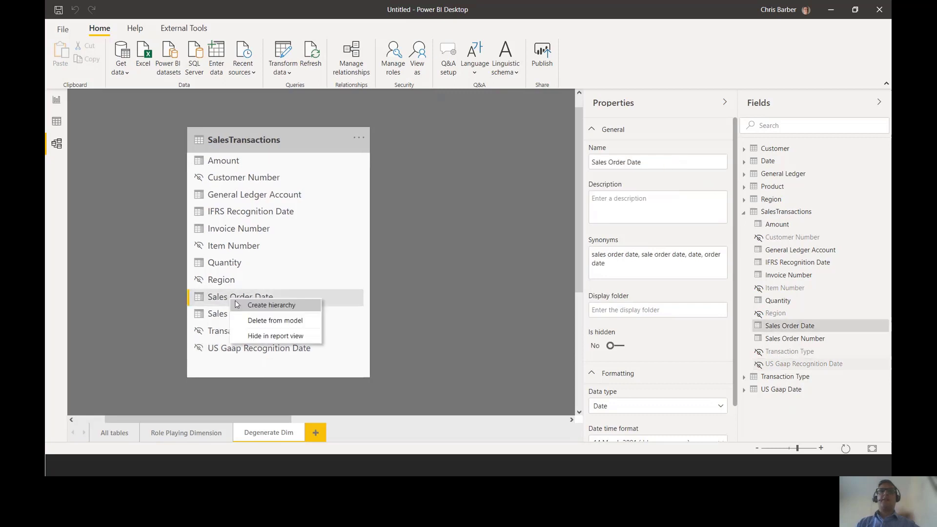
click(262, 336)
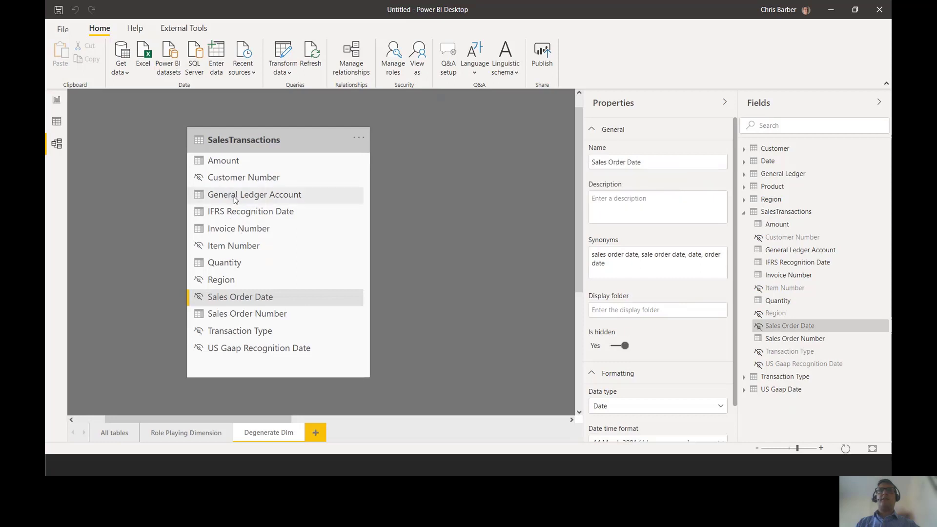
right_click(243, 214)
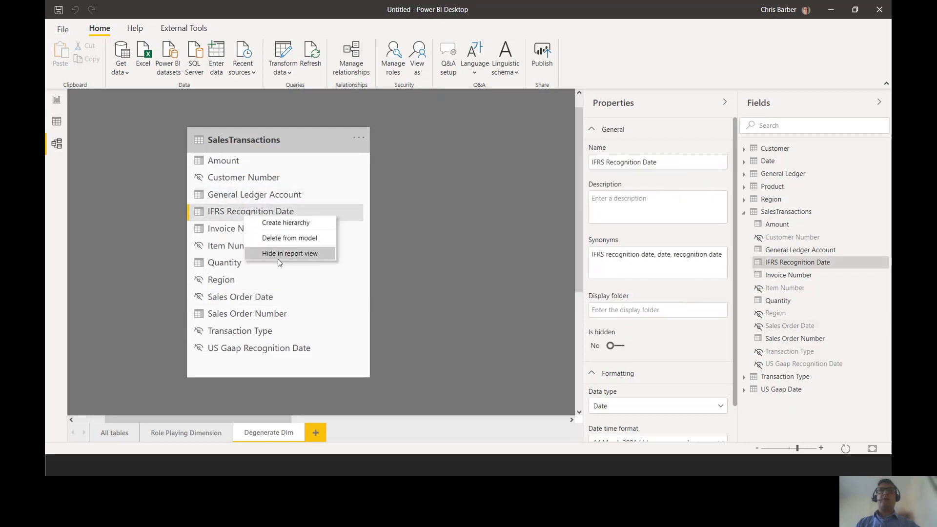
click(277, 258)
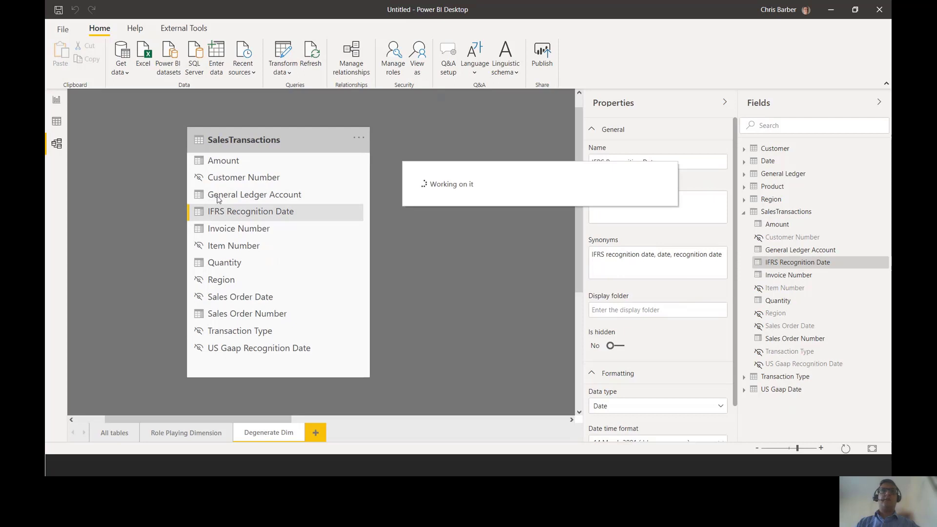
click(221, 197)
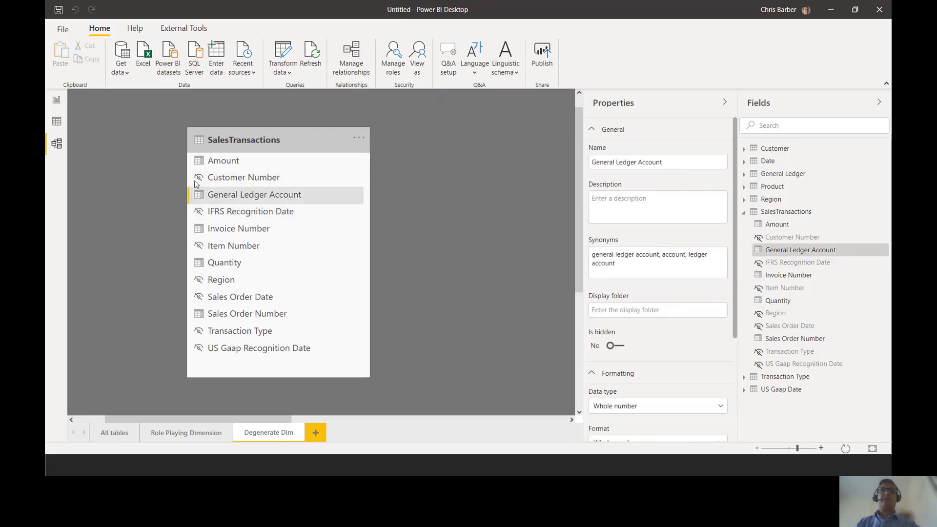
right_click(232, 198)
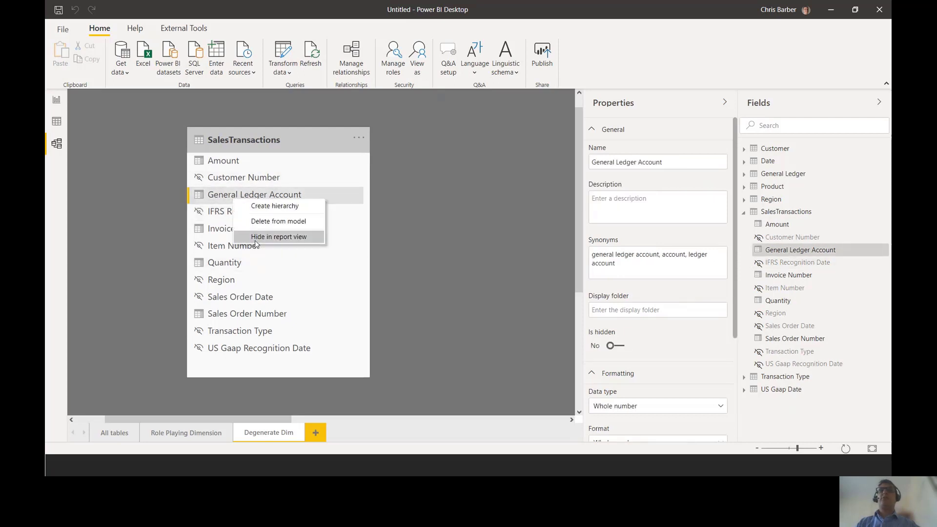
click(257, 239)
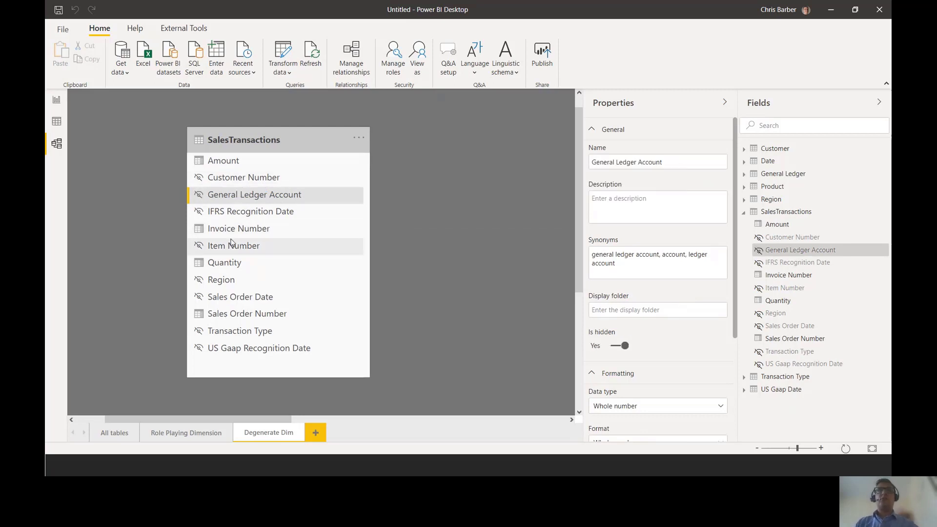
- Hide the Amount and Quantity columns of SalesTransactions in report view
click(224, 163)
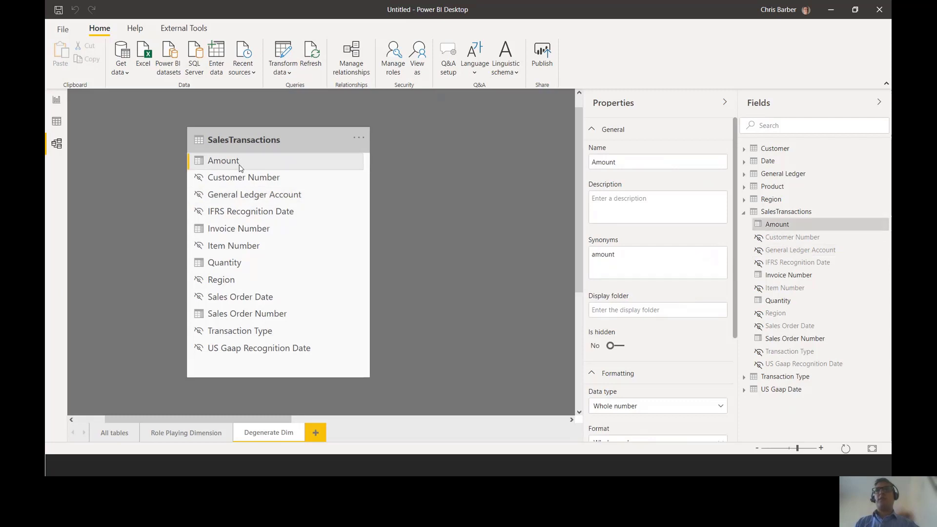
right_click(240, 168)
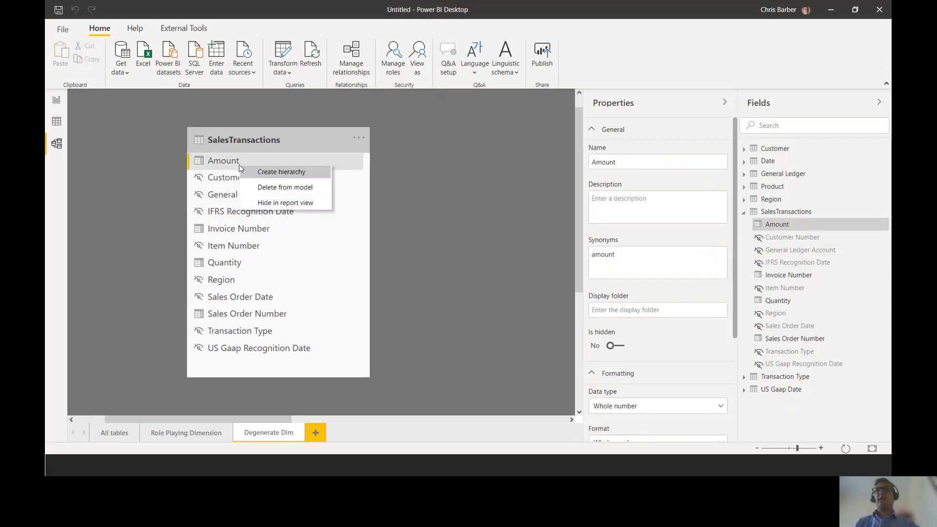
click(273, 205)
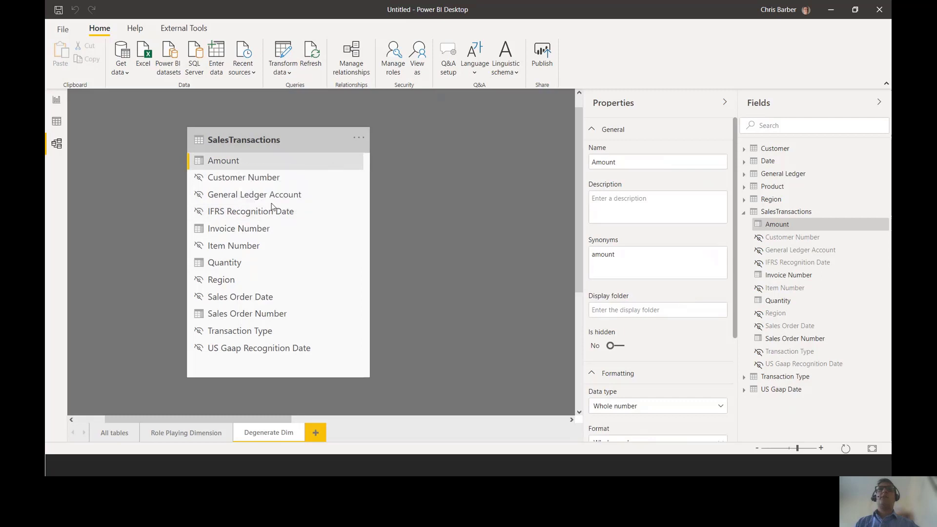
click(220, 269)
right_click(233, 268)
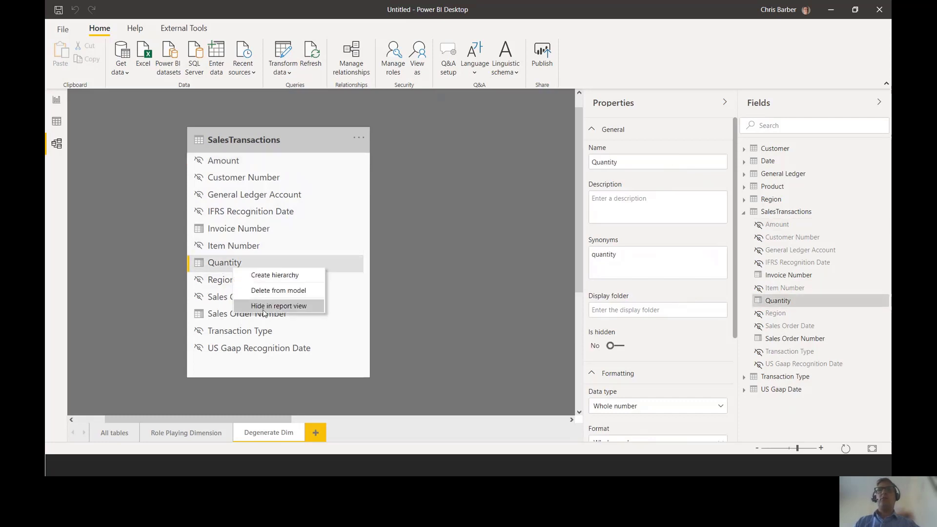
click(268, 307)
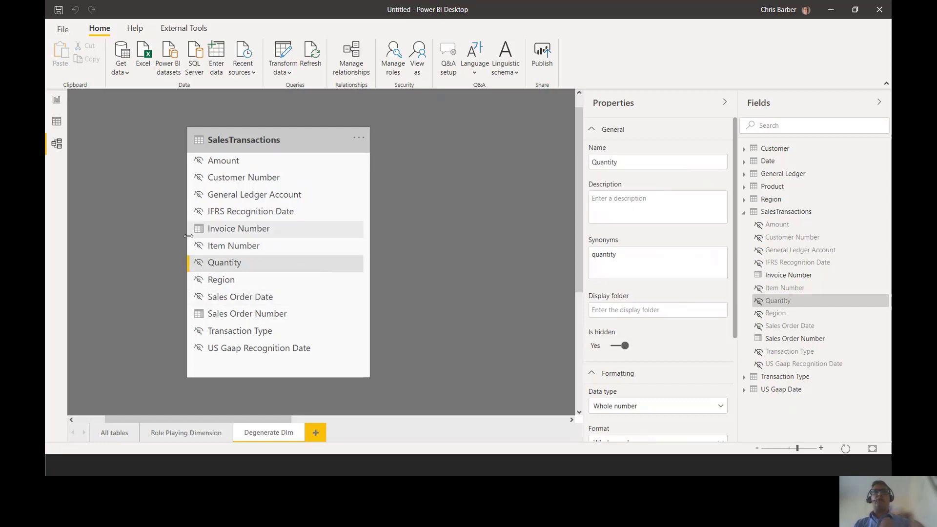
drag(179, 217, 313, 241)
drag(175, 301, 309, 327)
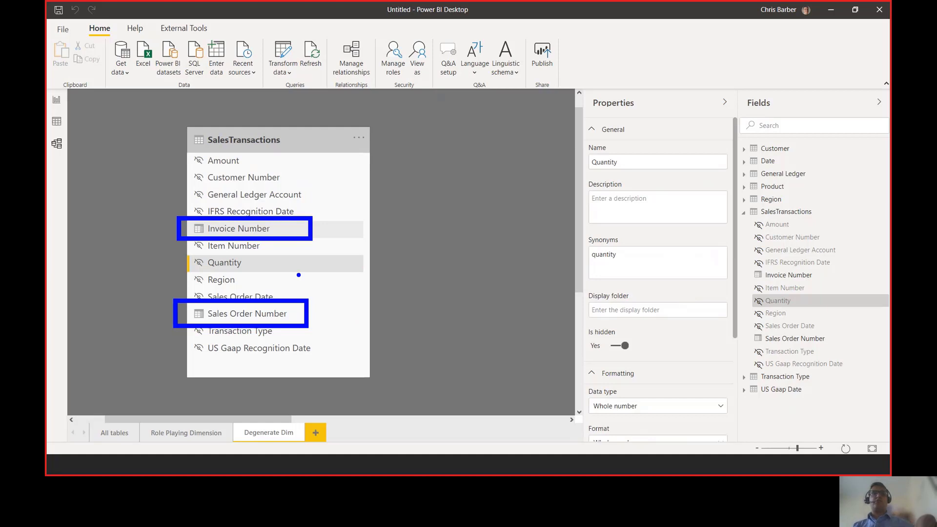
key(Escape)
key(ctrl+2)
drag(46, 86, 75, 115)
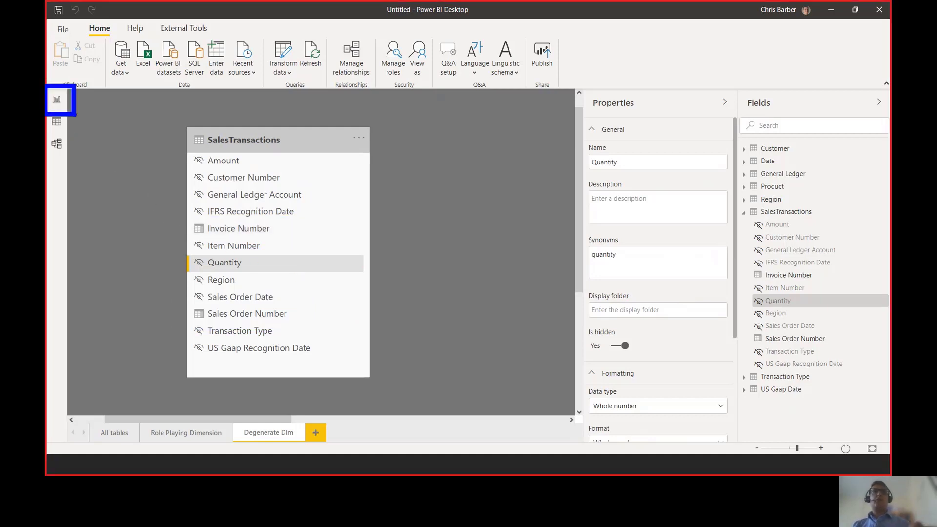
key(Escape)
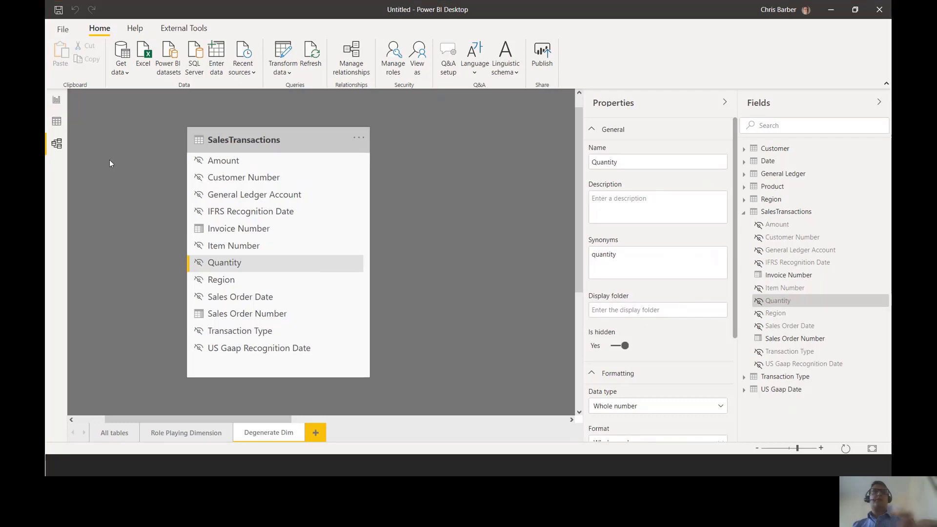
- Switch to the report view and add a new report page named Degenerate Dim
click(57, 100)
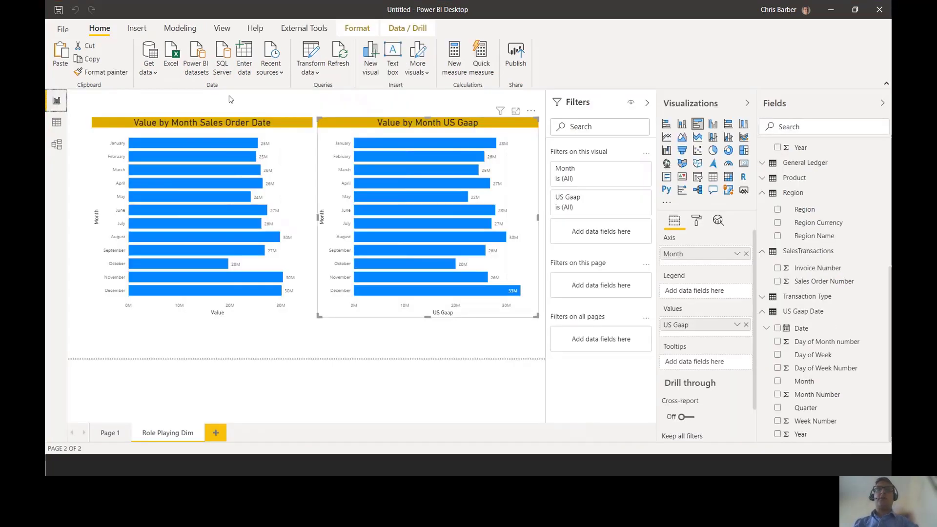
right_click(215, 436)
click(258, 405)
text(Generate)
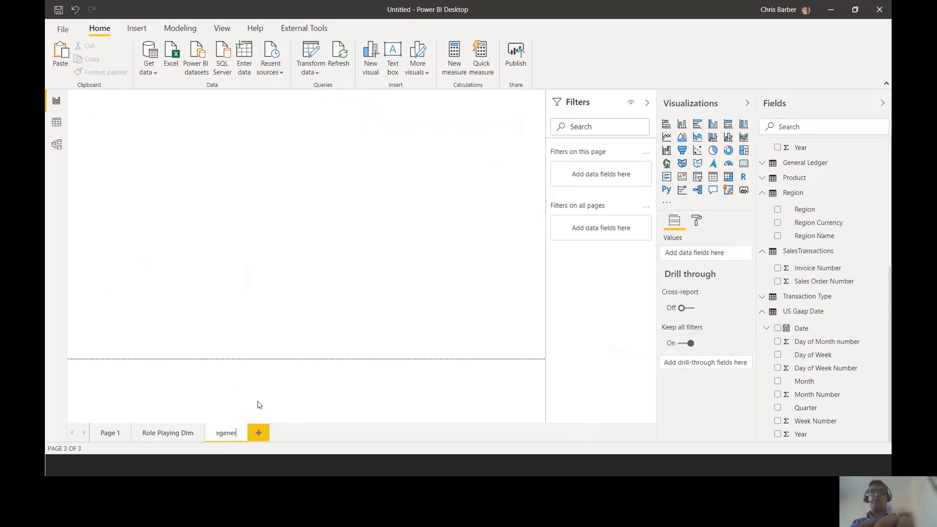
text( Dim)
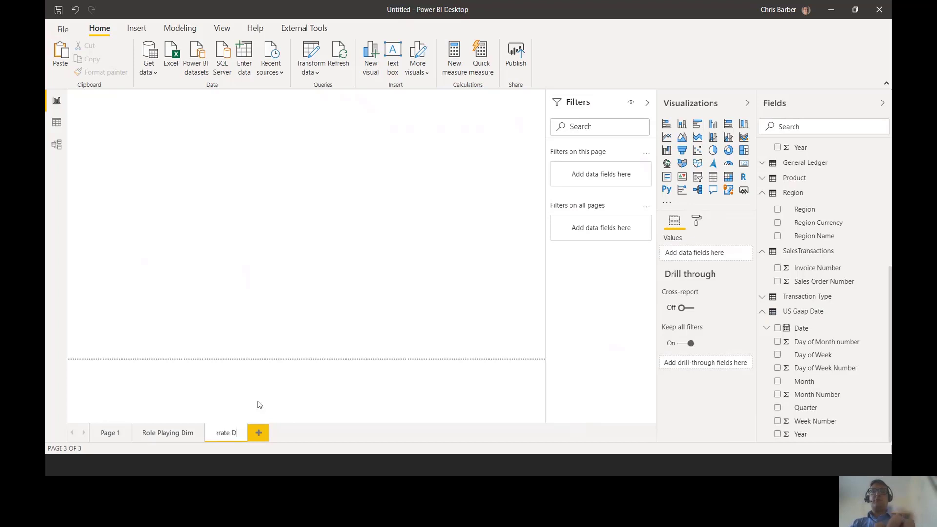
key(Return)
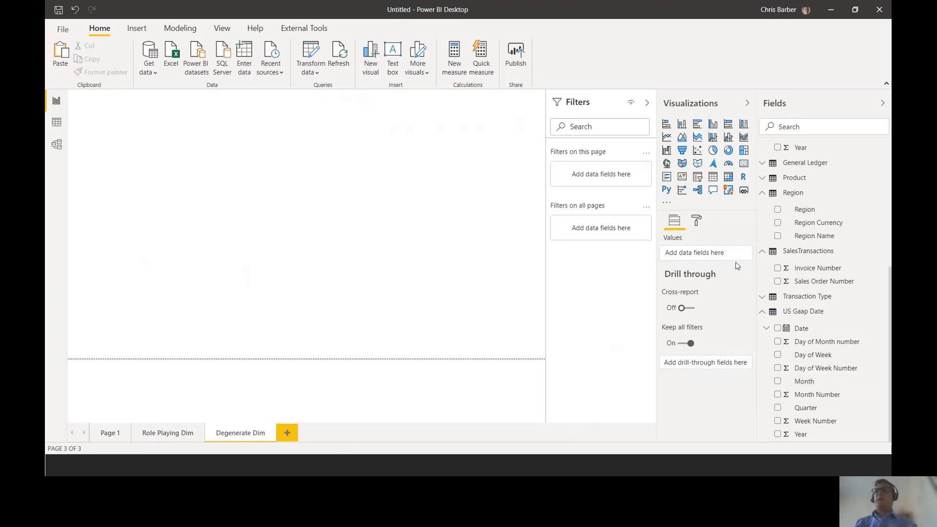
- Collapse the US Gaap Date, Customer, Date and Region tables in the field list, keeping SalesTransactions expanded
click(770, 316)
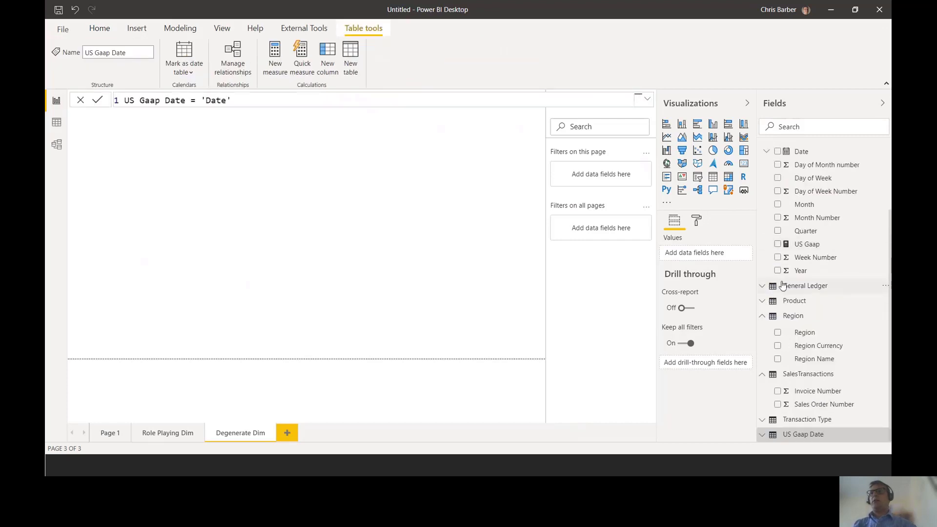
scroll(770, 169, up, 5)
click(766, 150)
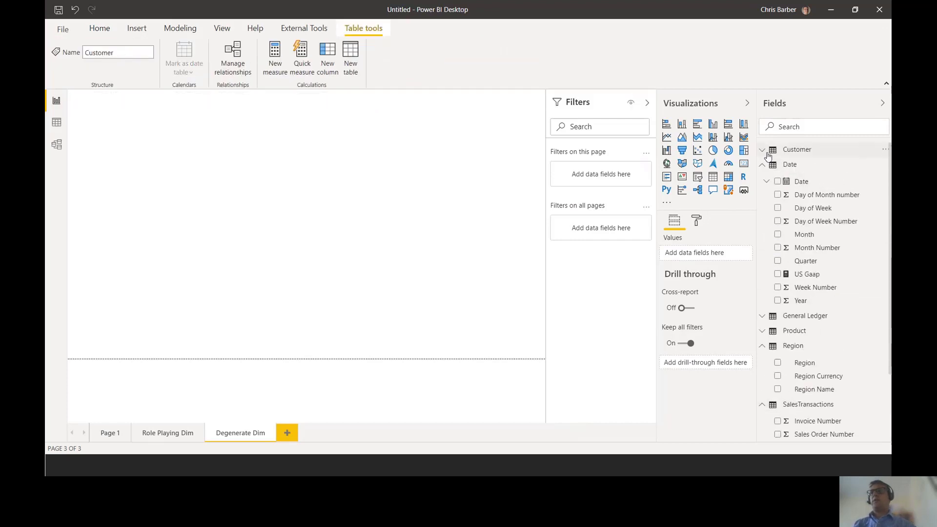
click(763, 167)
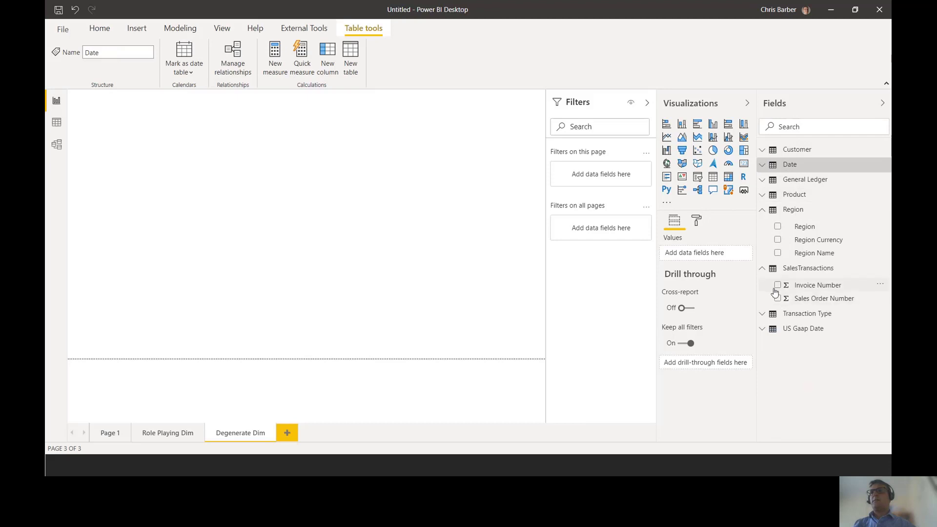
click(763, 215)
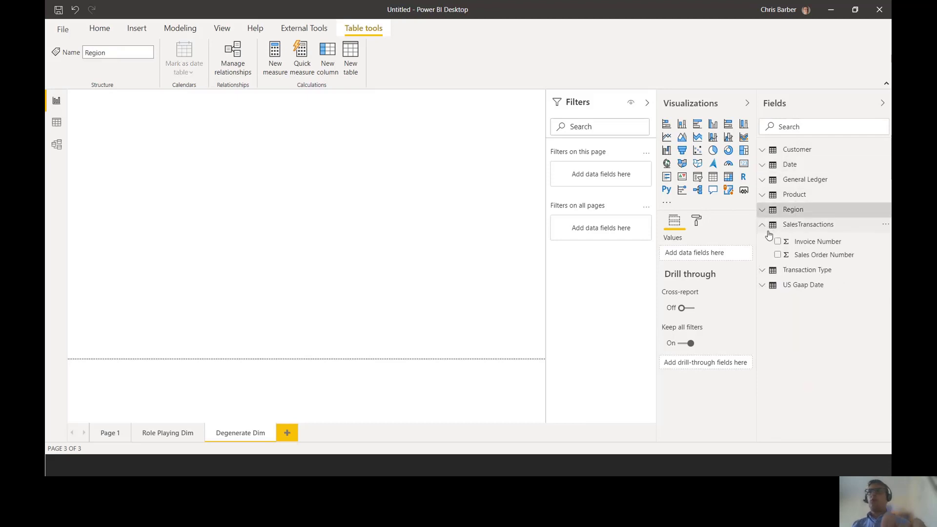
mouse_move(758, 219)
mouse_down()
mouse_move(827, 251)
mouse_move(889, 264)
mouse_up()
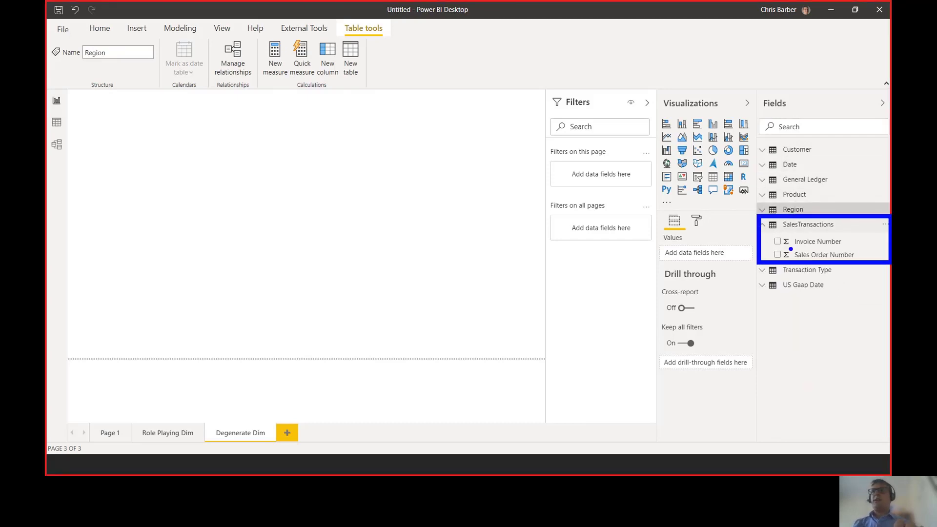
drag(768, 234, 848, 249)
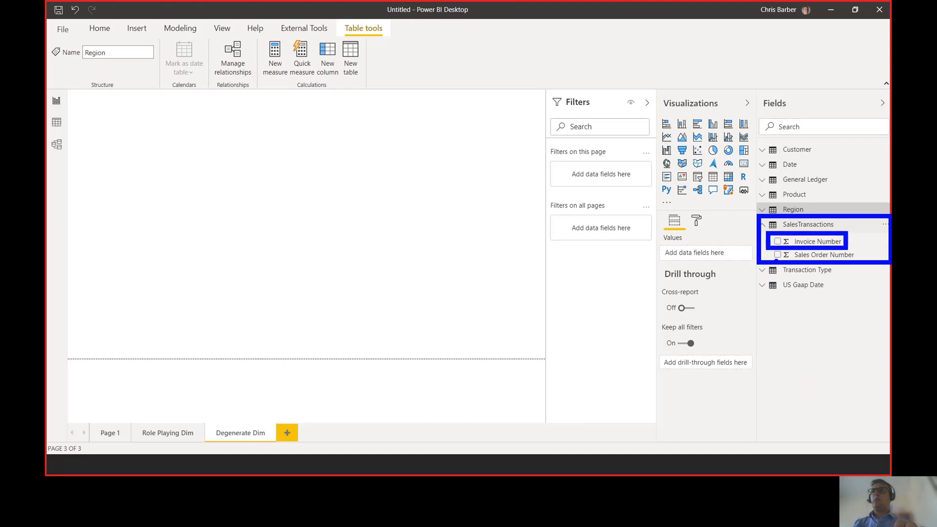
drag(768, 247, 858, 262)
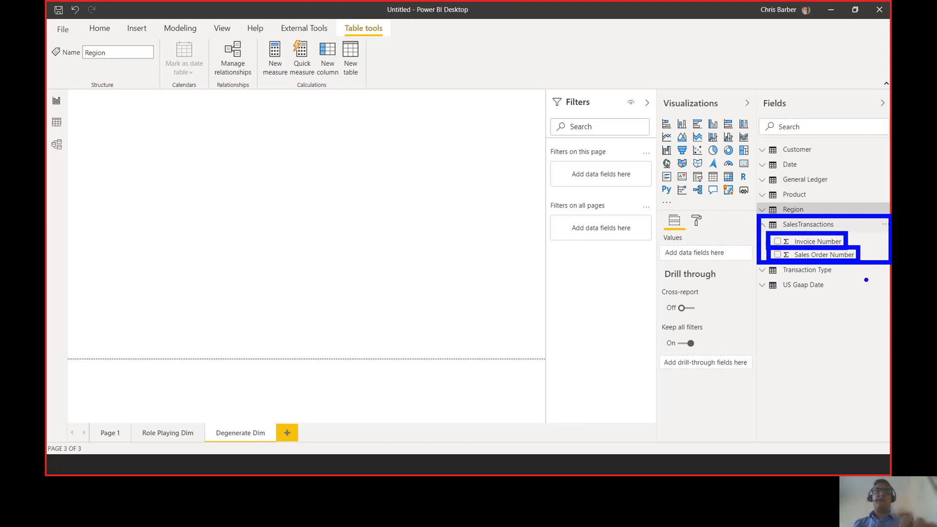
key(Escape)
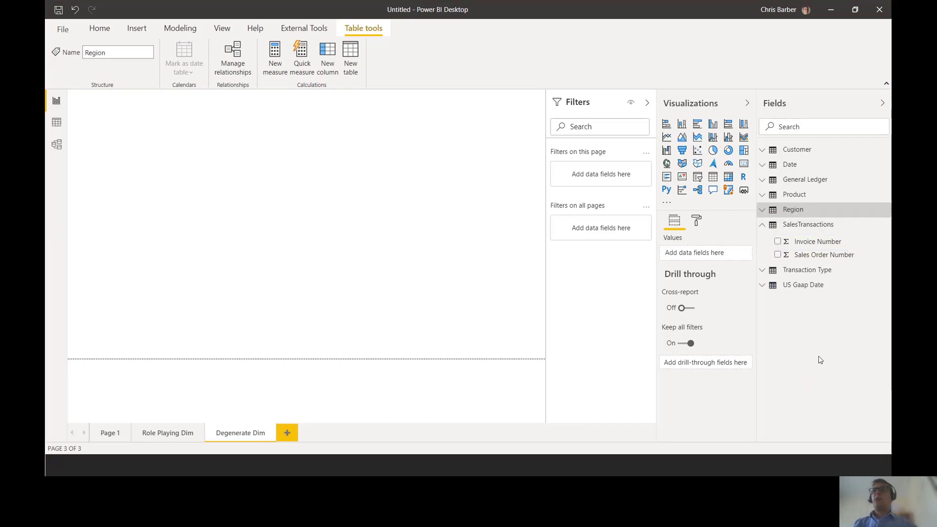
- Show the hidden fields in the field list and create a matrix with Invoice Number from SalesTransactions as its rows
right_click(817, 319)
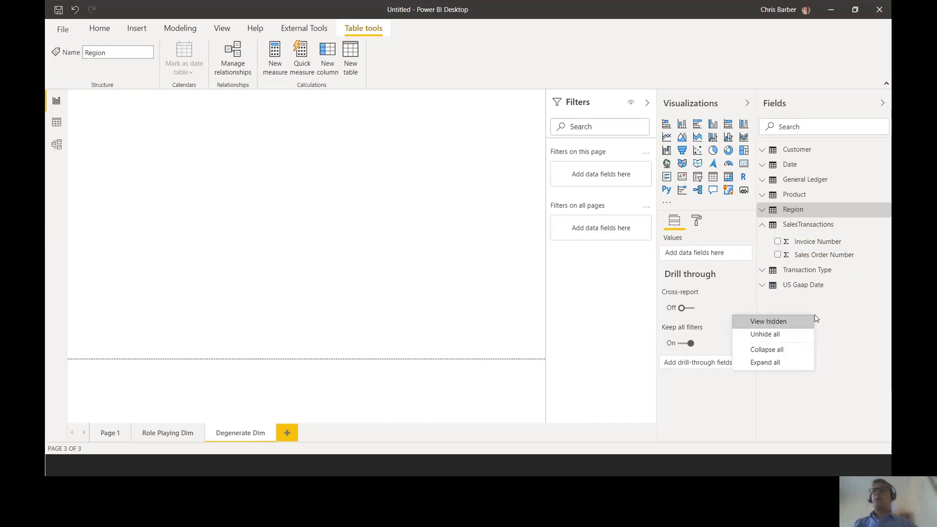
click(760, 322)
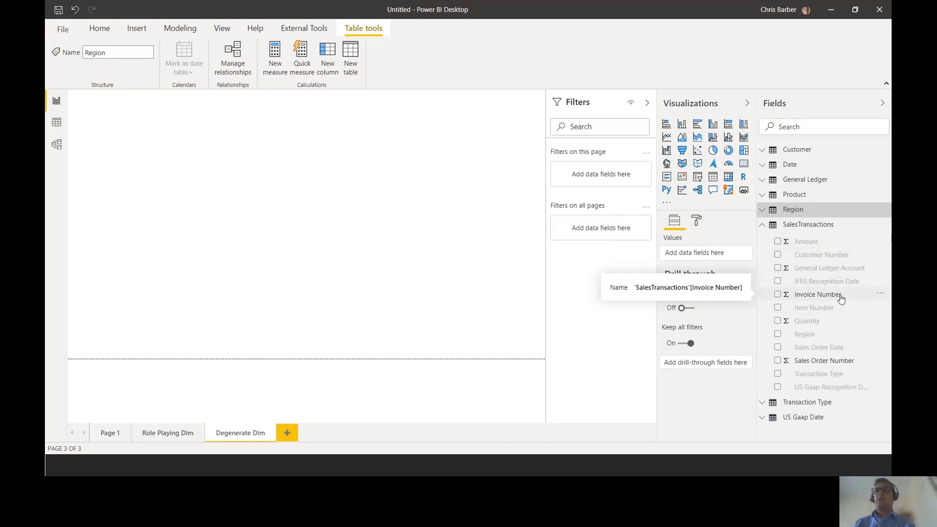
drag(842, 298, 243, 181)
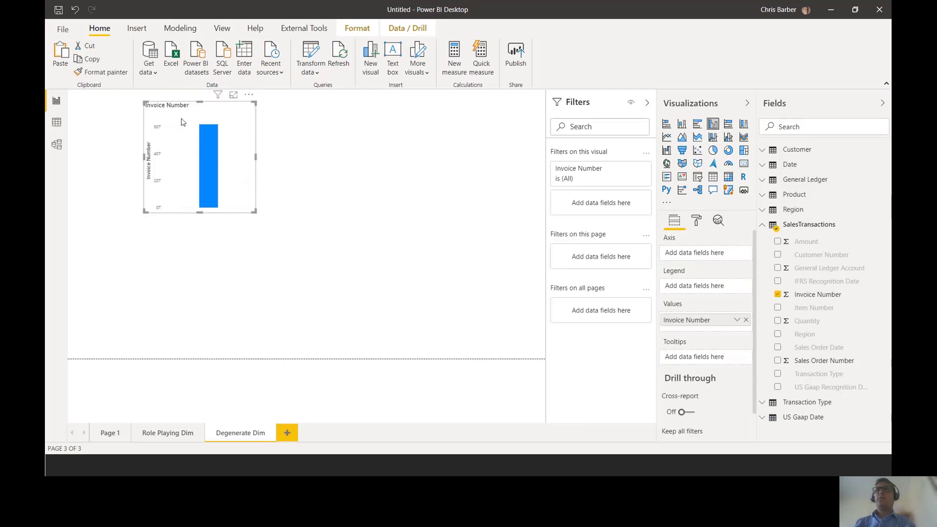
click(729, 177)
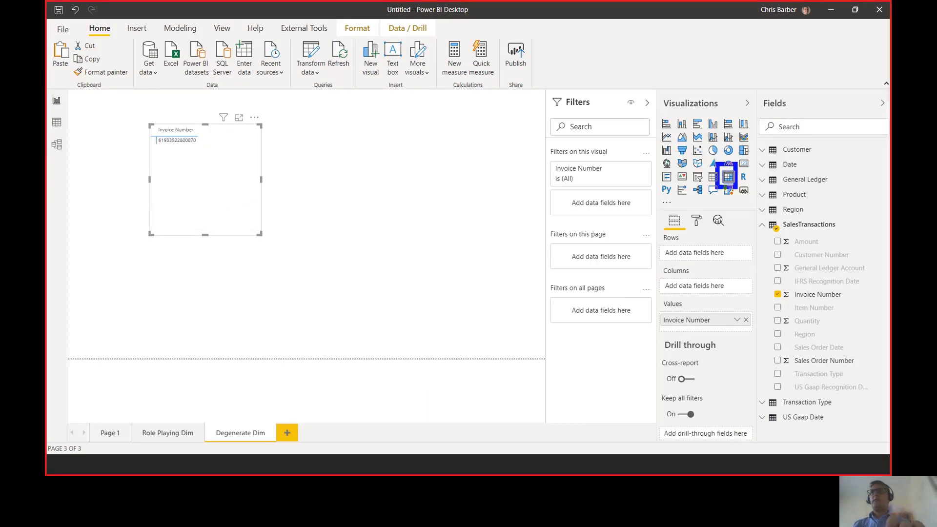
drag(709, 323, 700, 258)
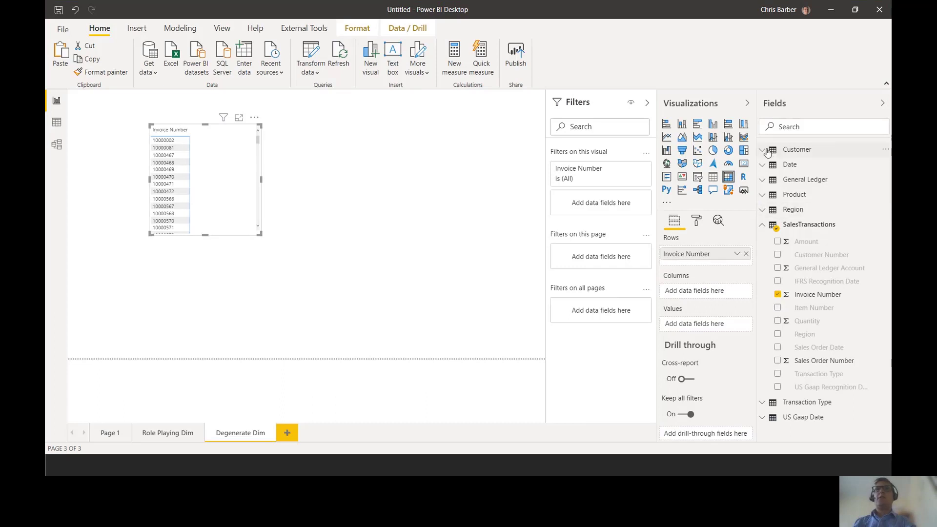
- Add the Customer table's Value measure to the matrix values and open the matrix in focus mode
click(763, 225)
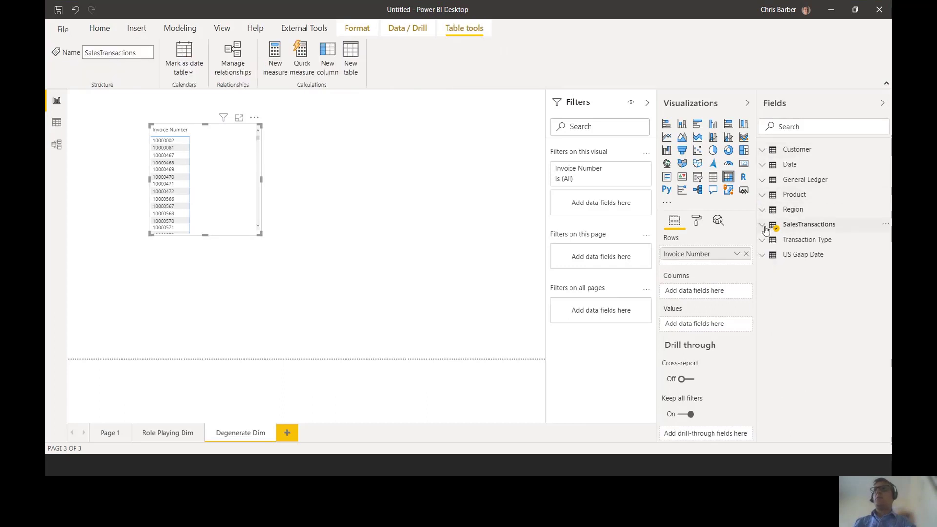
click(763, 153)
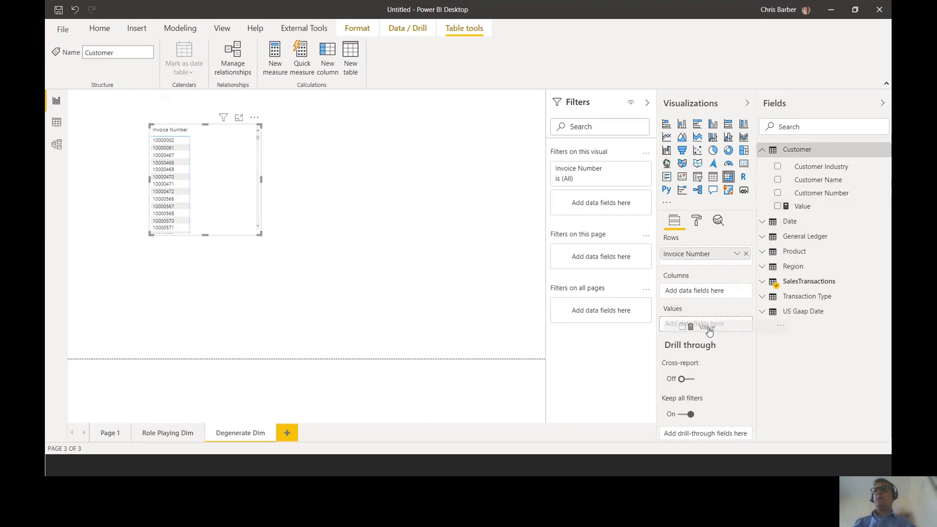
click(237, 118)
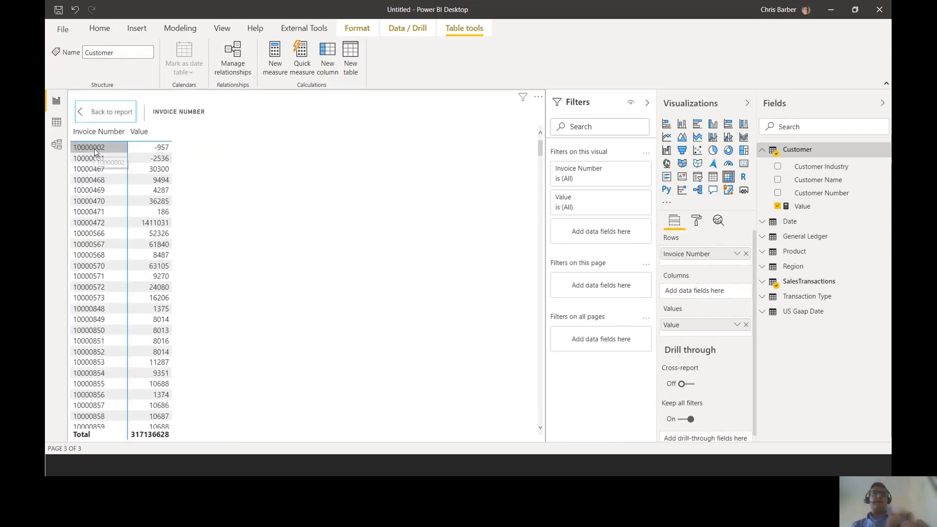
key(ctrl+2)
mouse_move(69, 135)
mouse_down()
mouse_move(201, 401)
mouse_move(190, 403)
mouse_up()
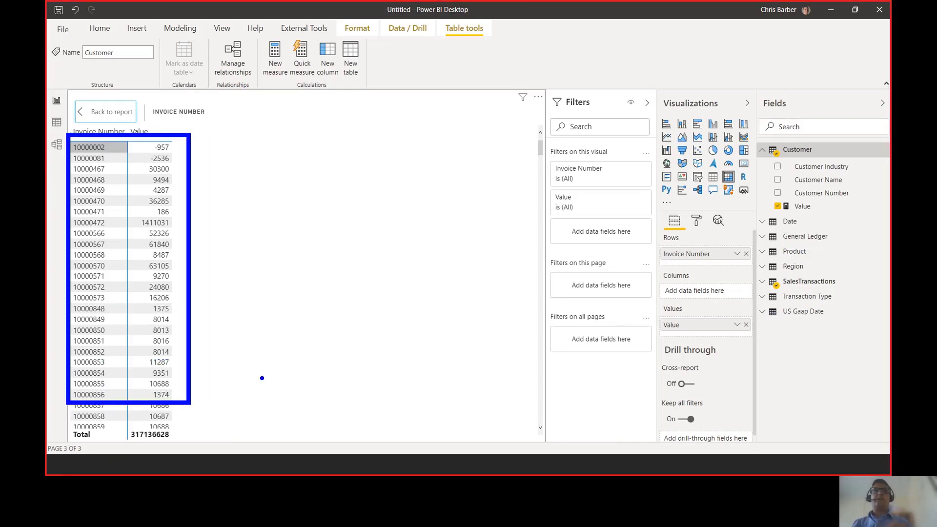
key(Escape)
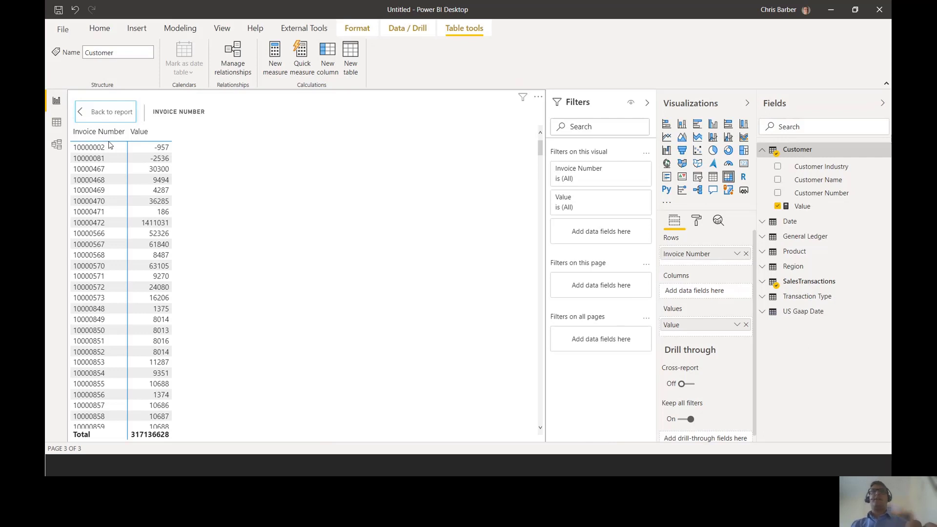
key(alt+Tab)
key(alt+Tab)
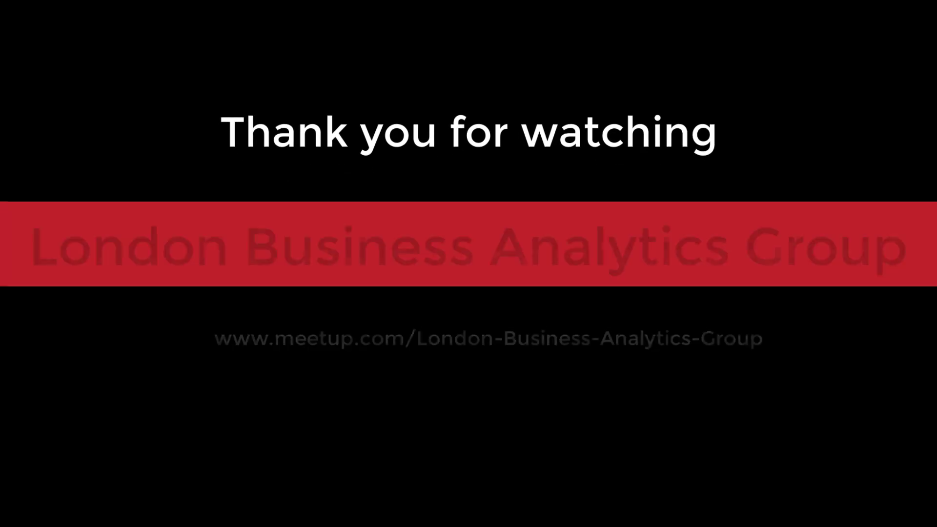